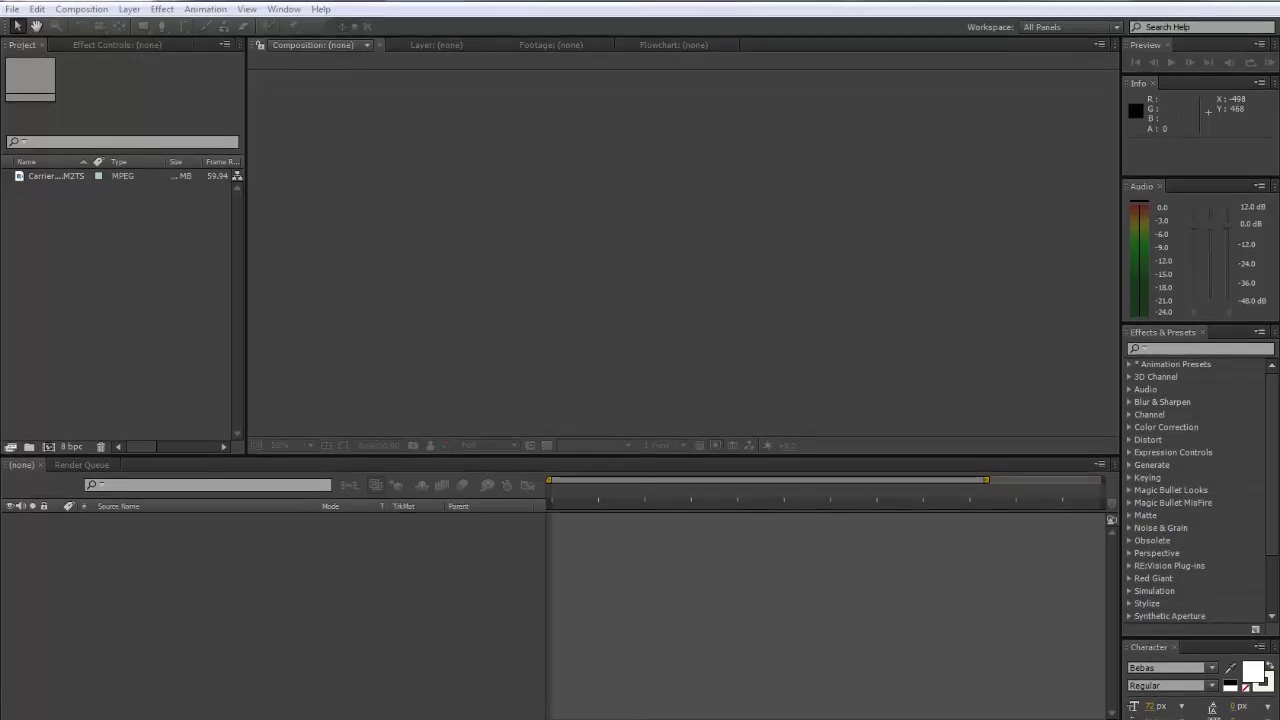
# Switch to the Chrome window showing the tutorial's YouTube comments about the 3D Camera Tracker error.
pyautogui.click(100, 675)
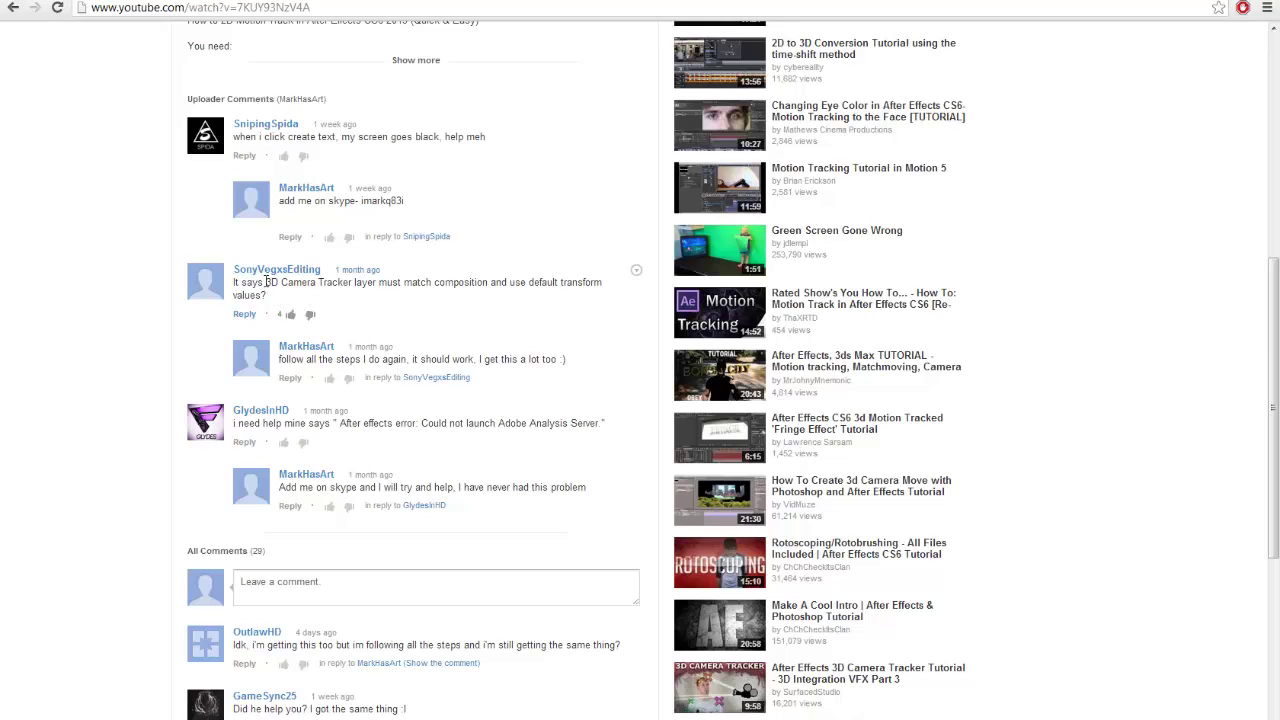
pyautogui.moveTo(266, 282); pyautogui.dragTo(602, 285)
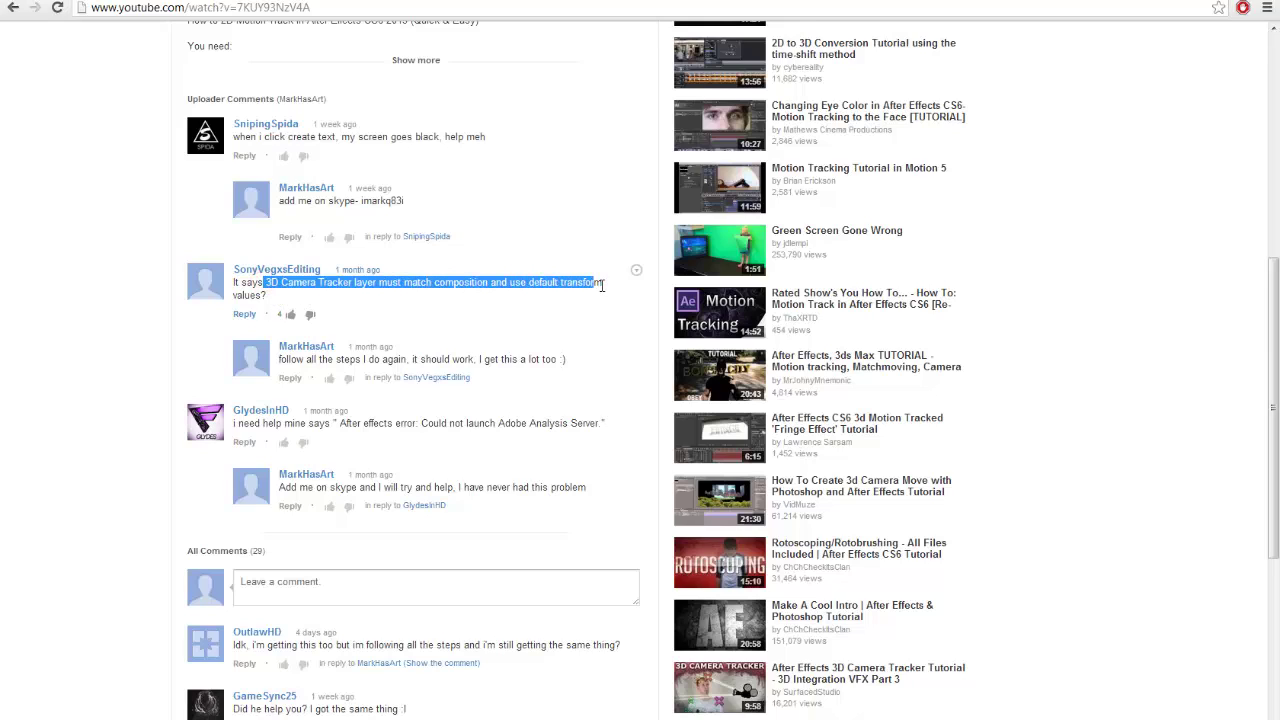
pyautogui.click(603, 286)
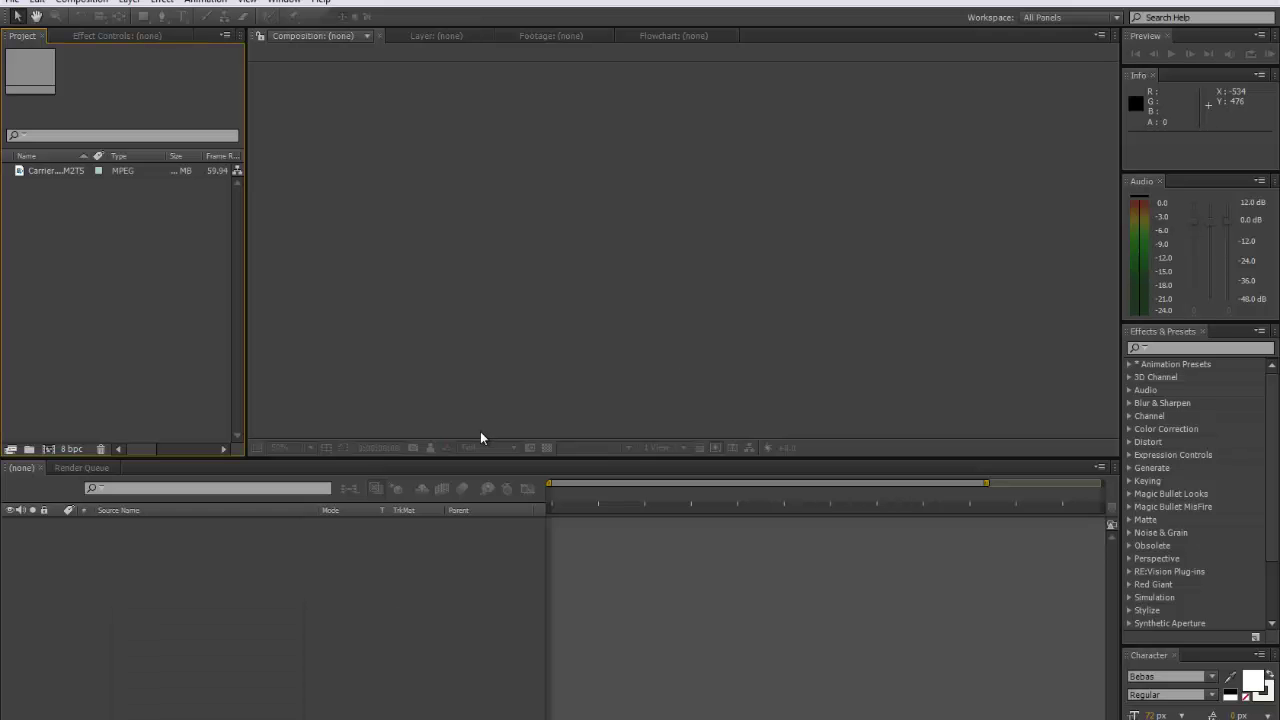
# Set the project colour depth to 16 bits per channel, then drag the Carrier footage clip.
pyautogui.click(475, 271)
pyautogui.click(22, 277)
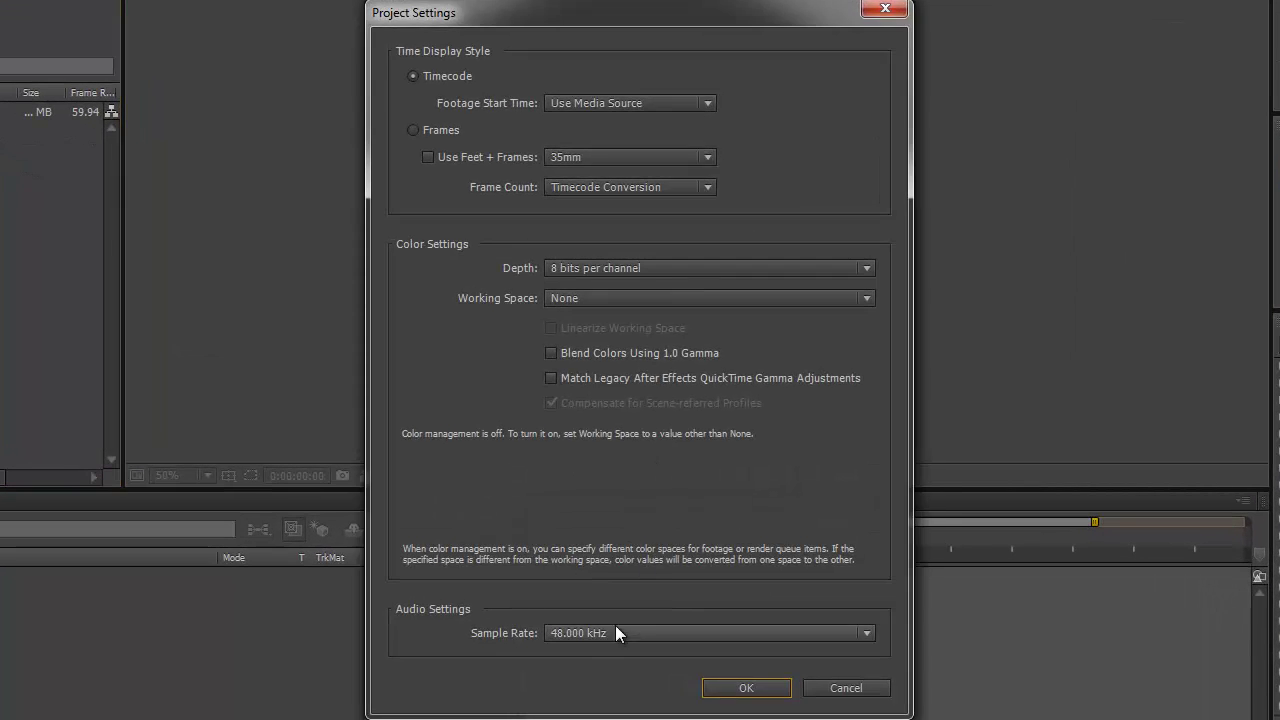
pyautogui.click(588, 285)
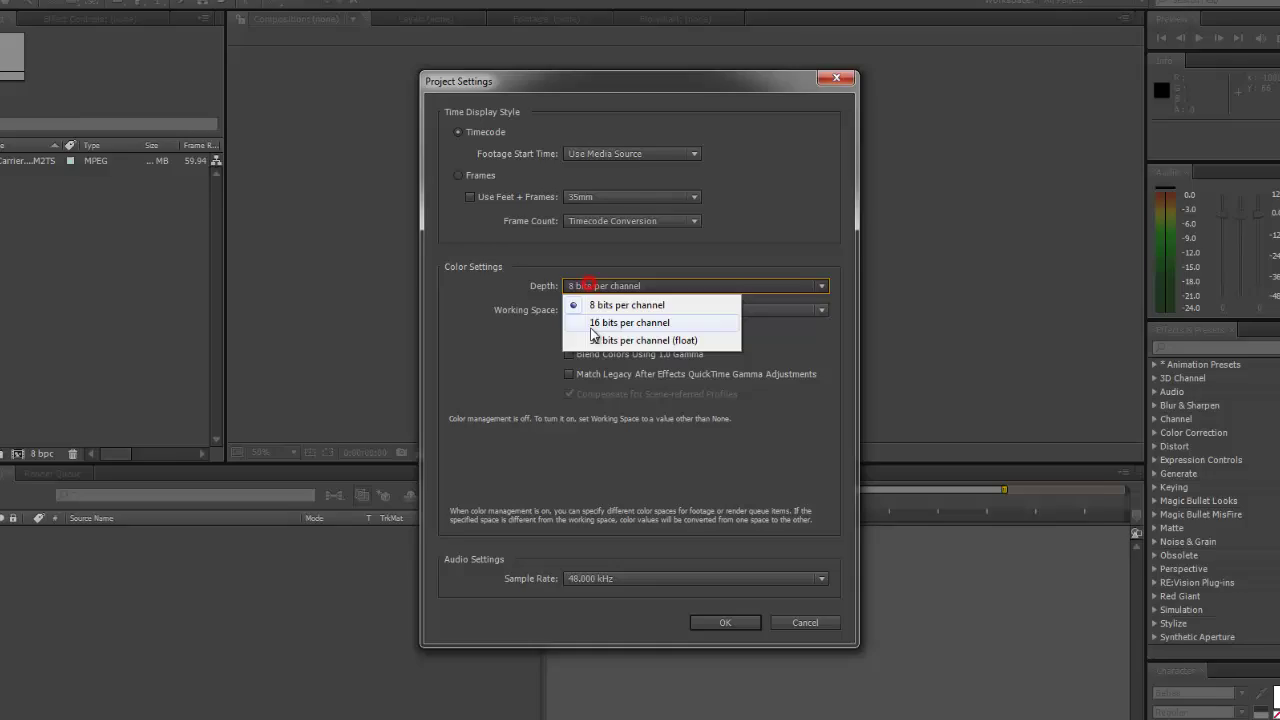
pyautogui.click(600, 322)
pyautogui.click(725, 622)
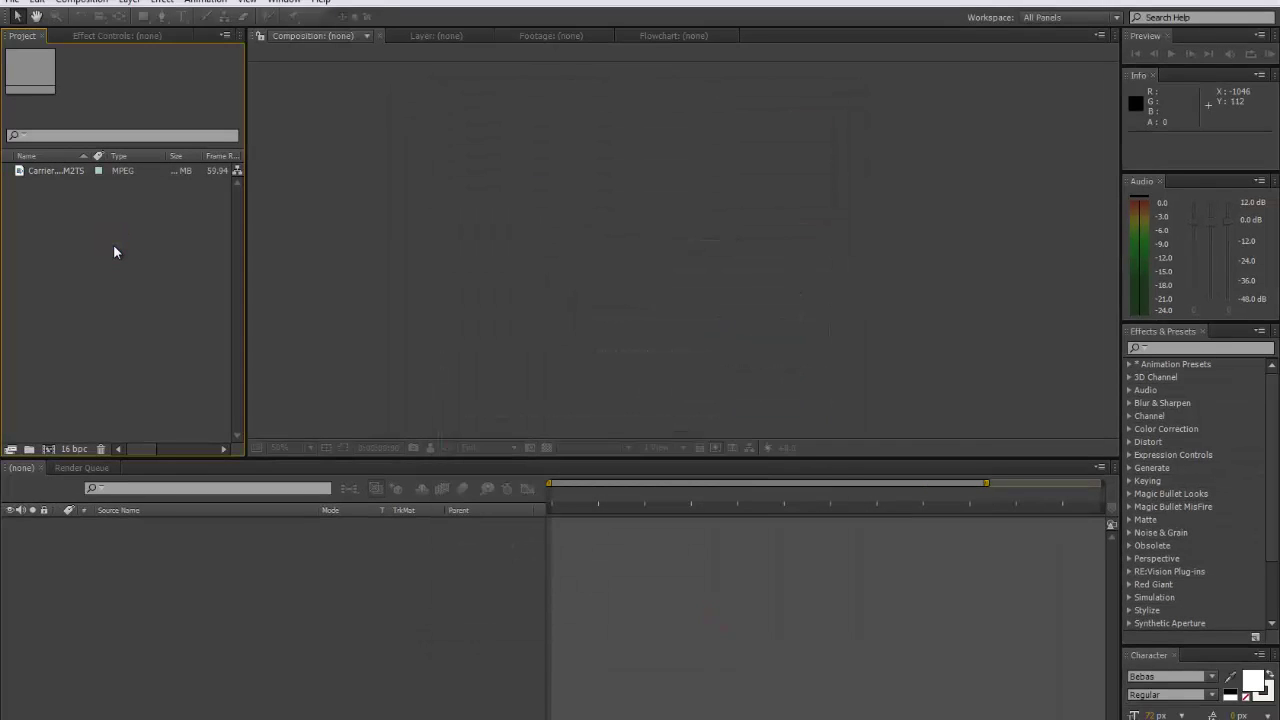
pyautogui.moveTo(59, 172); pyautogui.dragTo(127, 298)
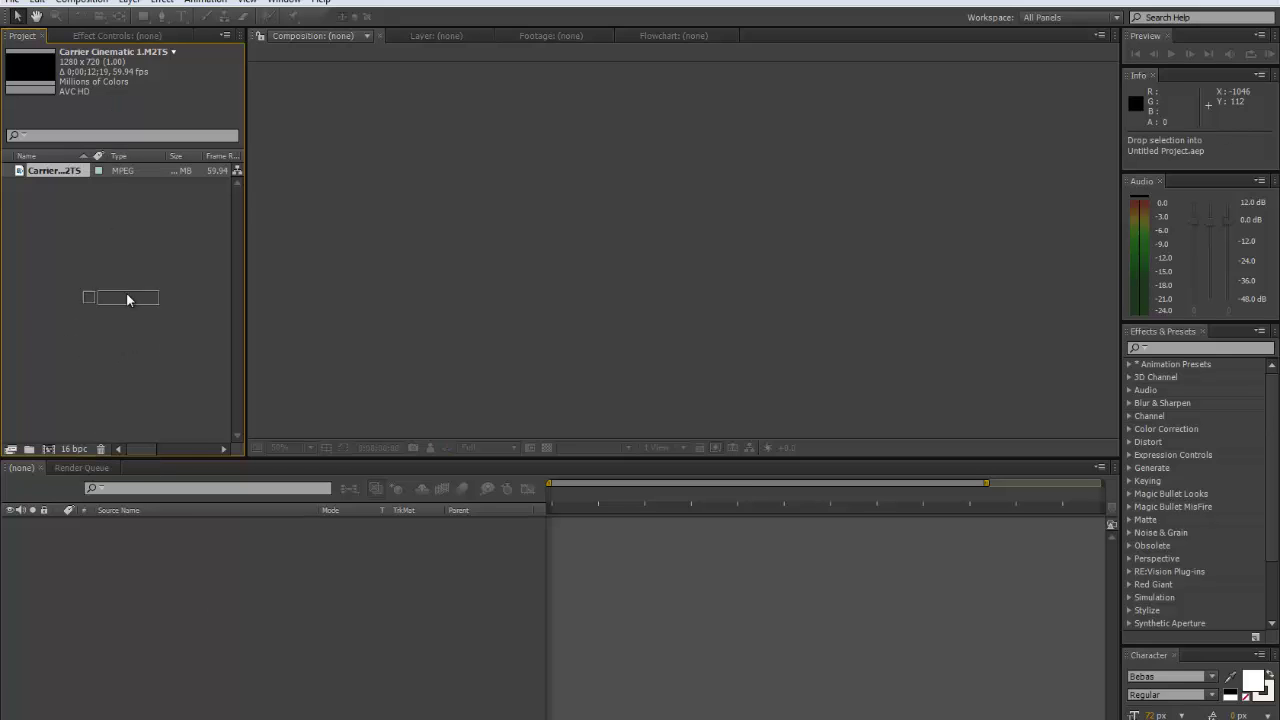
pyautogui.moveTo(97, 247); pyautogui.dragTo(98, 250)
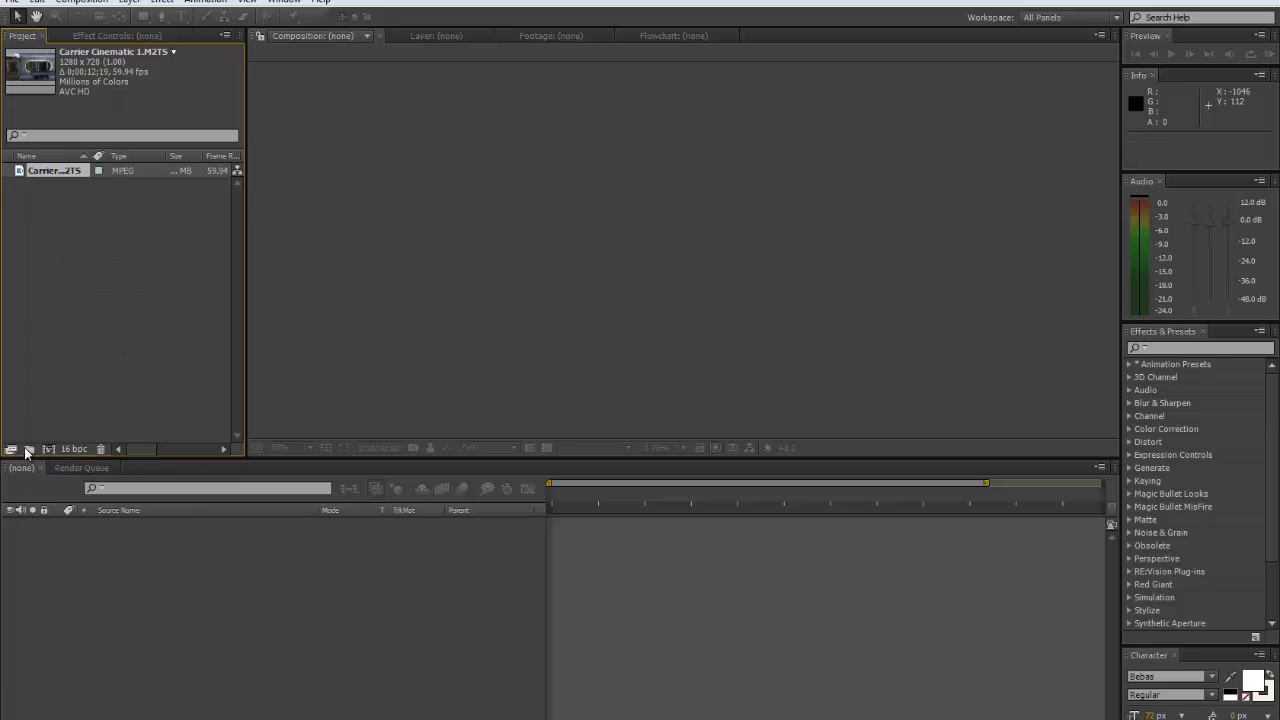
# Create a composition from the Carrier footage and scale its layer to about 106% by 104%.
pyautogui.moveTo(55, 170); pyautogui.dragTo(397, 644)
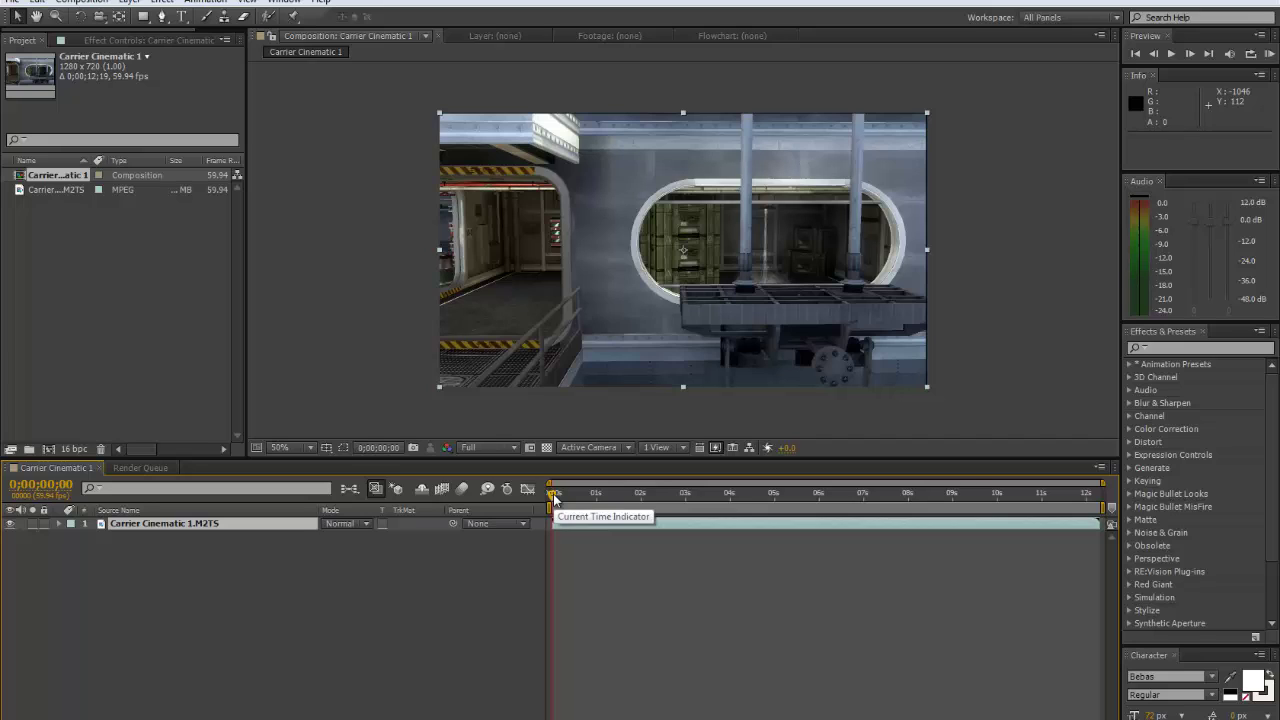
pyautogui.click(1014, 294)
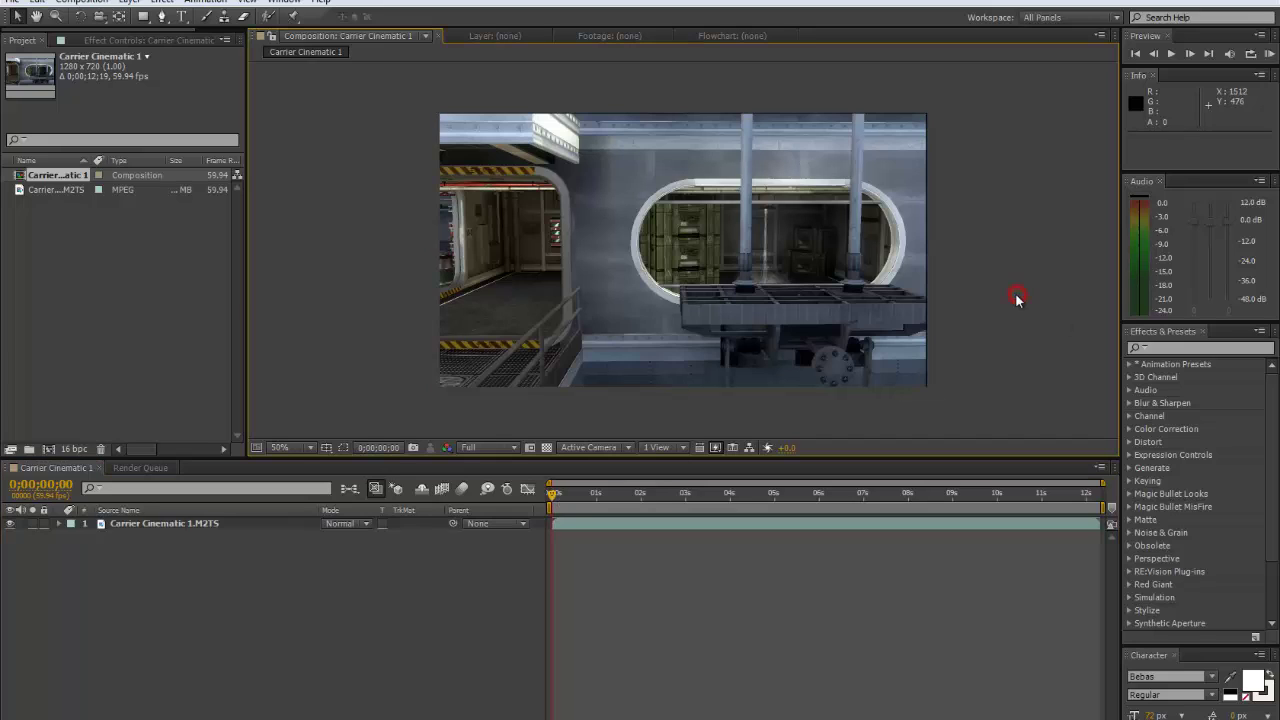
pyautogui.click(803, 200)
pyautogui.moveTo(932, 116); pyautogui.dragTo(972, 92)
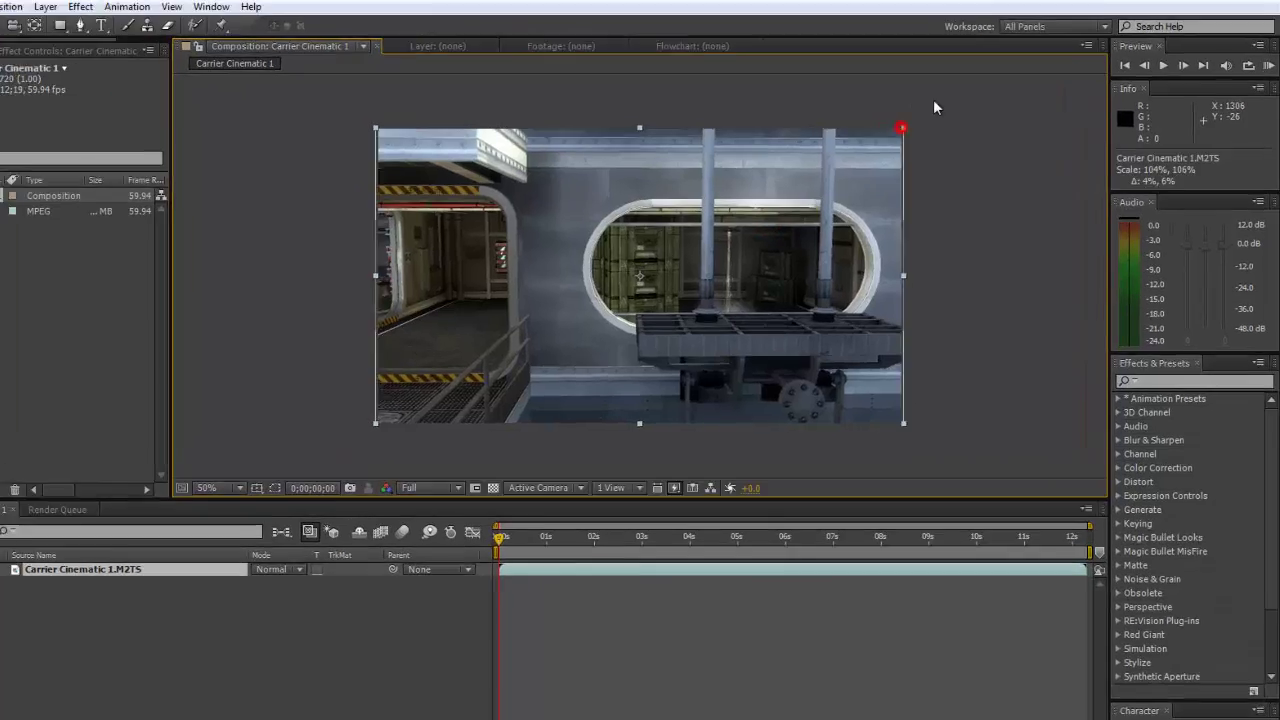
pyautogui.moveTo(875, 149); pyautogui.dragTo(836, 172)
# Search Effects & Presets for '3d came' to locate the 3D Camera Tracker.
pyautogui.click(1160, 490)
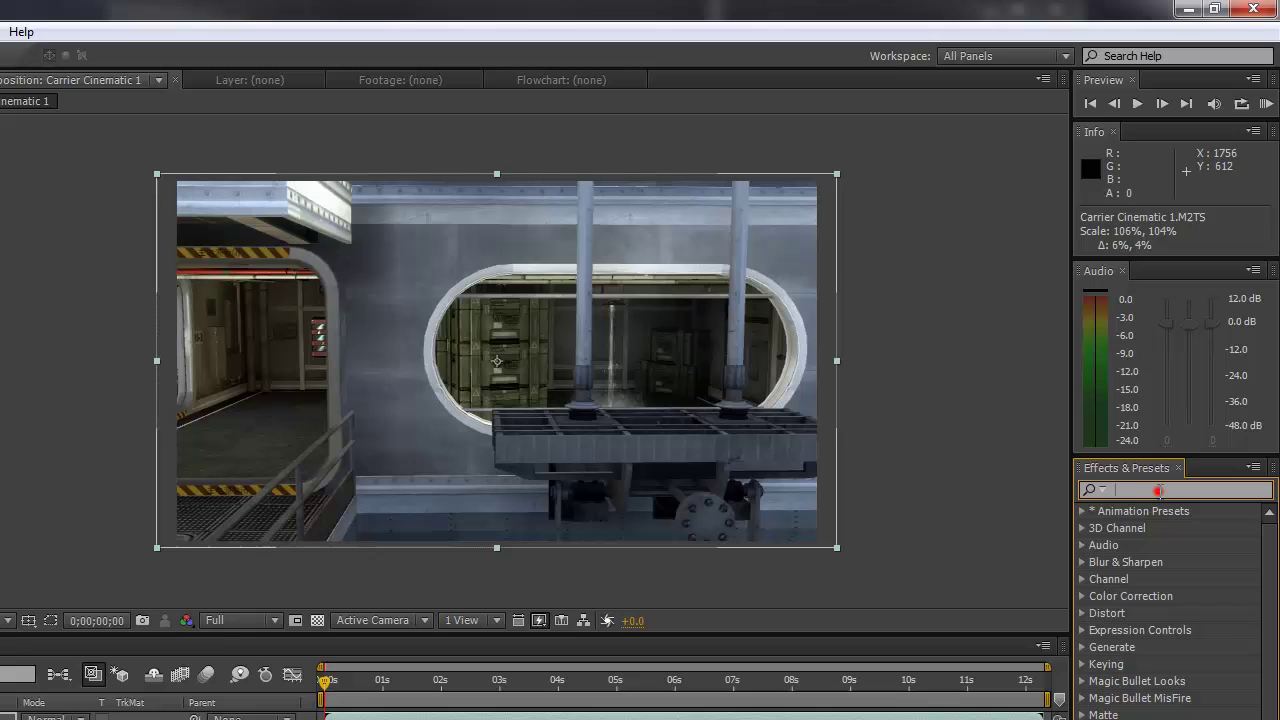
pyautogui.write('3d came')
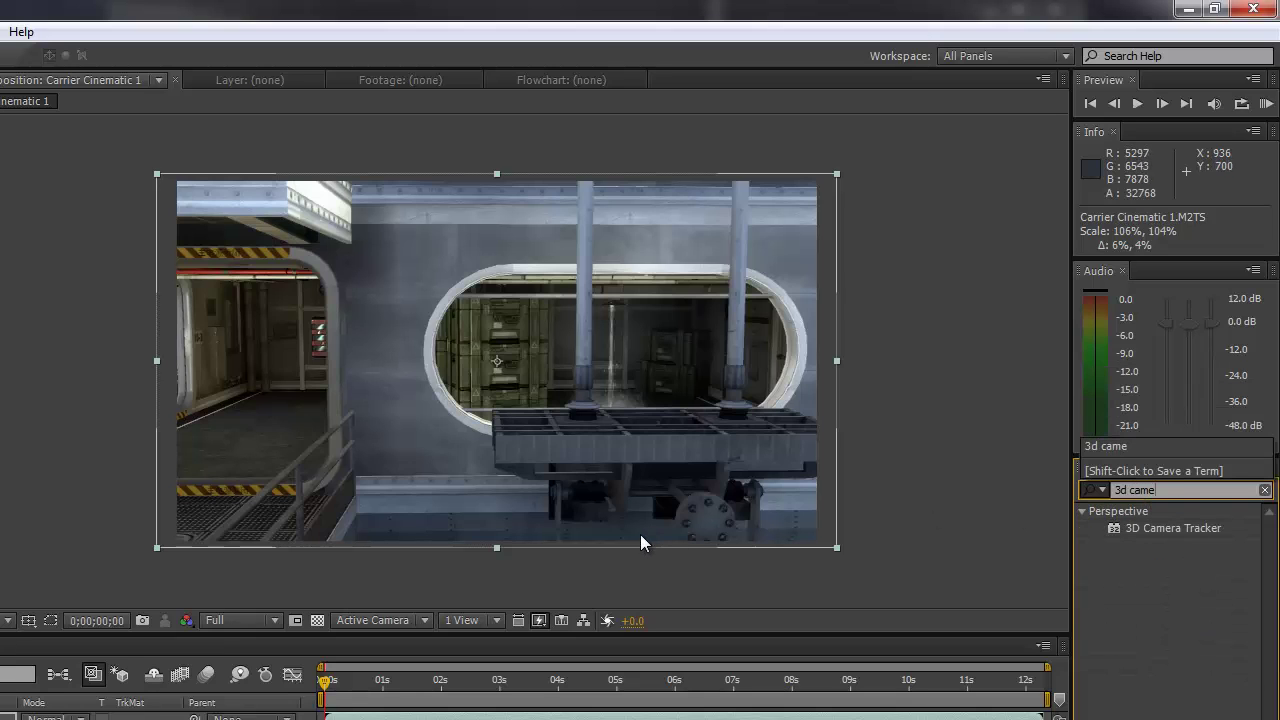
pyautogui.press('Return')
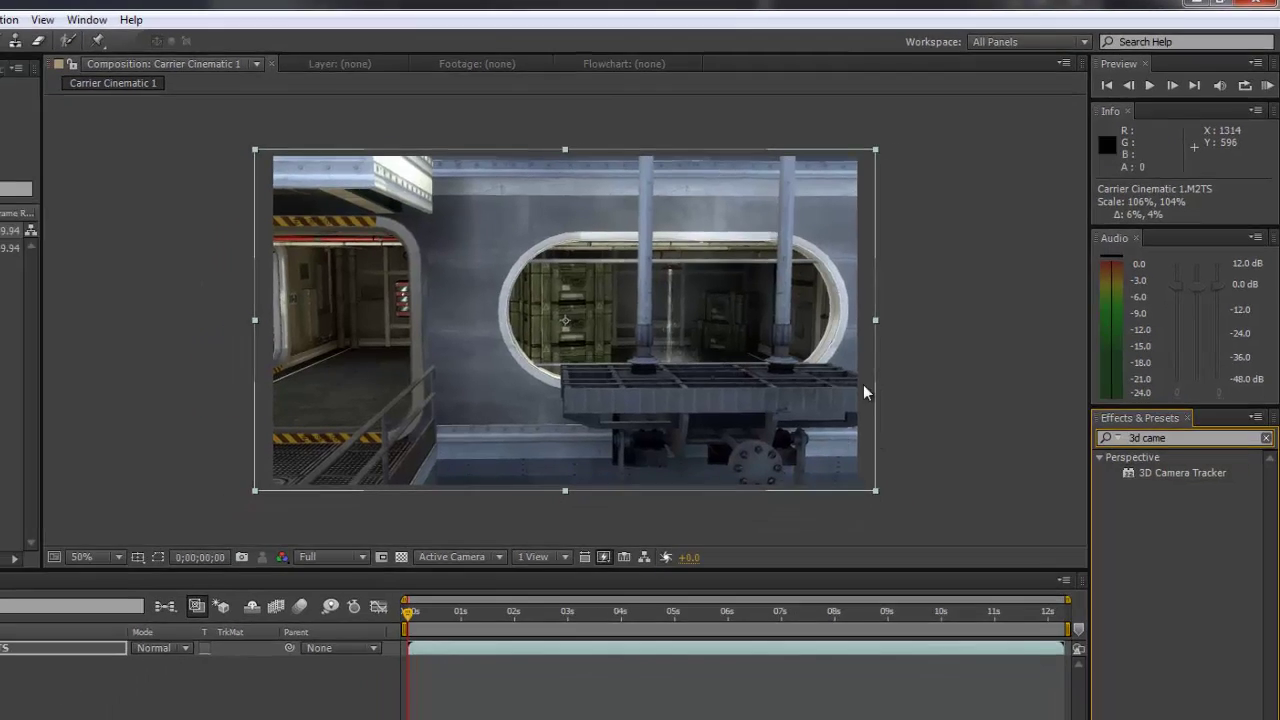
pyautogui.hotkey('alt', 'e')
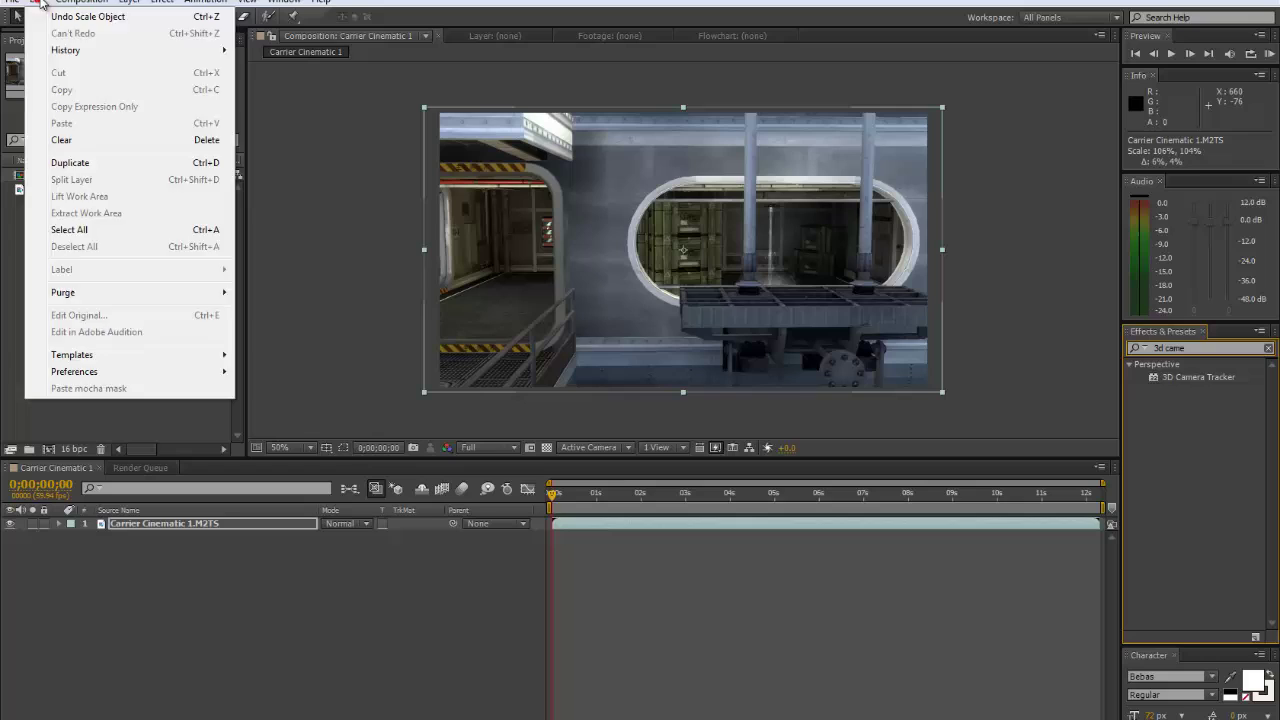
pyautogui.press('Escape')
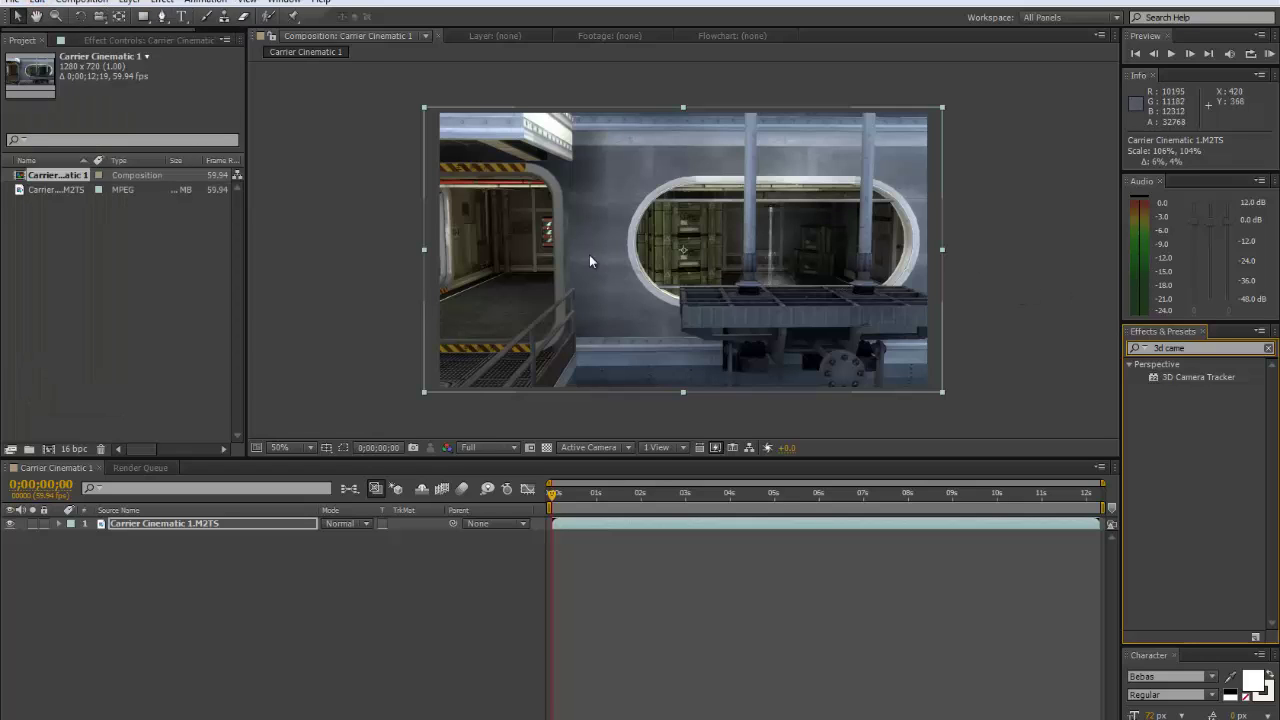
# Toggle the Edit menu open and closed several times.
pyautogui.click(42, 3)
pyautogui.click(40, 4)
pyautogui.click(40, 4)
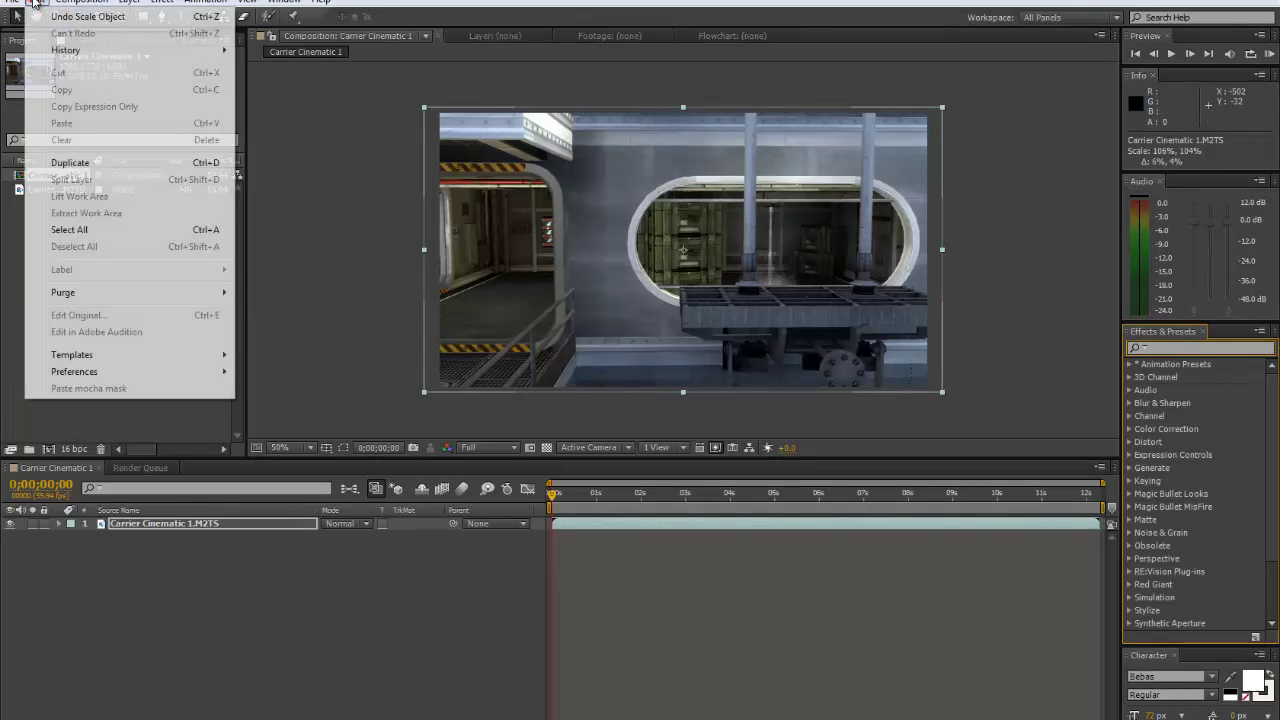
pyautogui.click(38, 8)
pyautogui.click(38, 10)
pyautogui.click(38, 10)
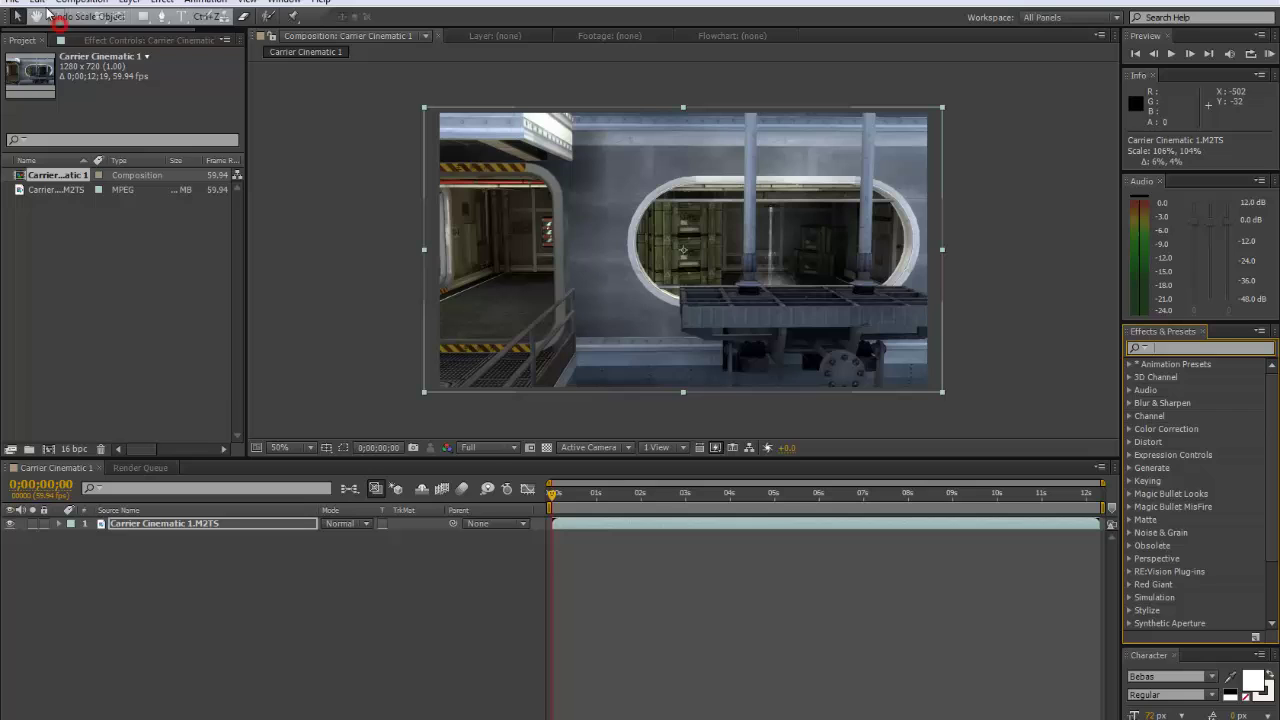
pyautogui.click(38, 10)
pyautogui.click(38, 10)
# Delete the scaled footage layer and add the Carrier footage back as a fresh layer.
pyautogui.click(823, 251)
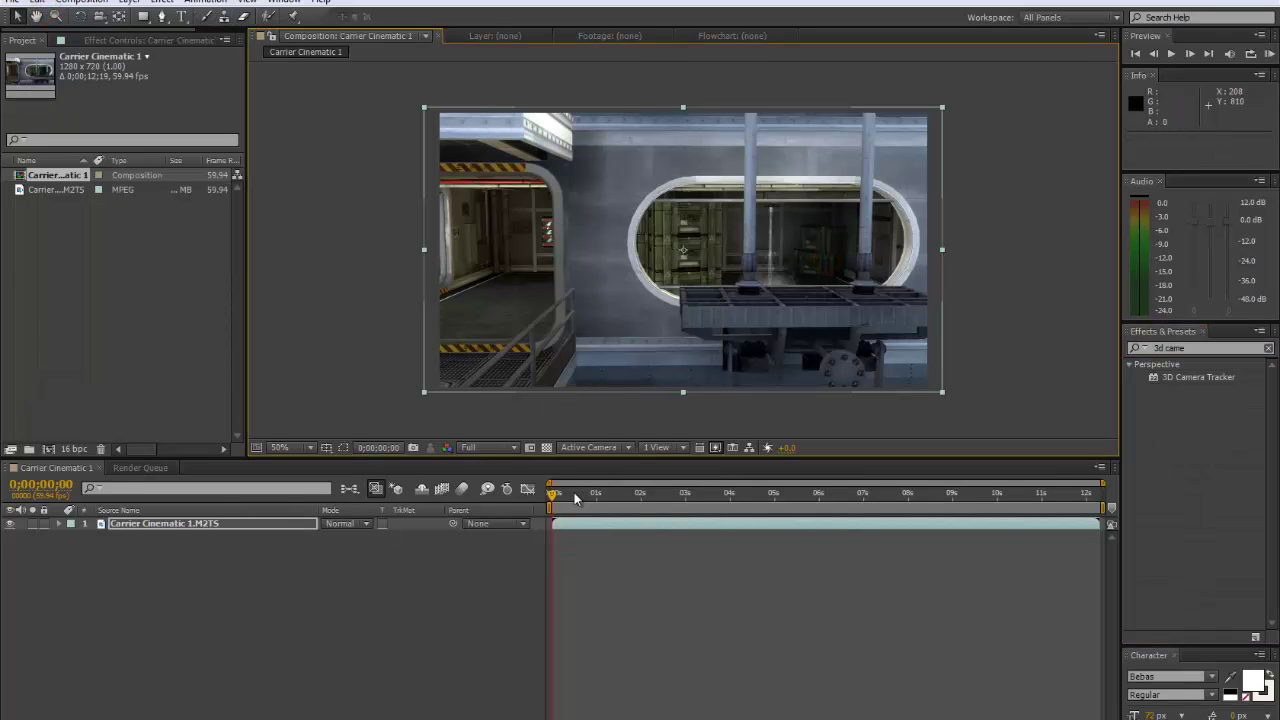
pyautogui.click(161, 525)
pyautogui.press('Delete')
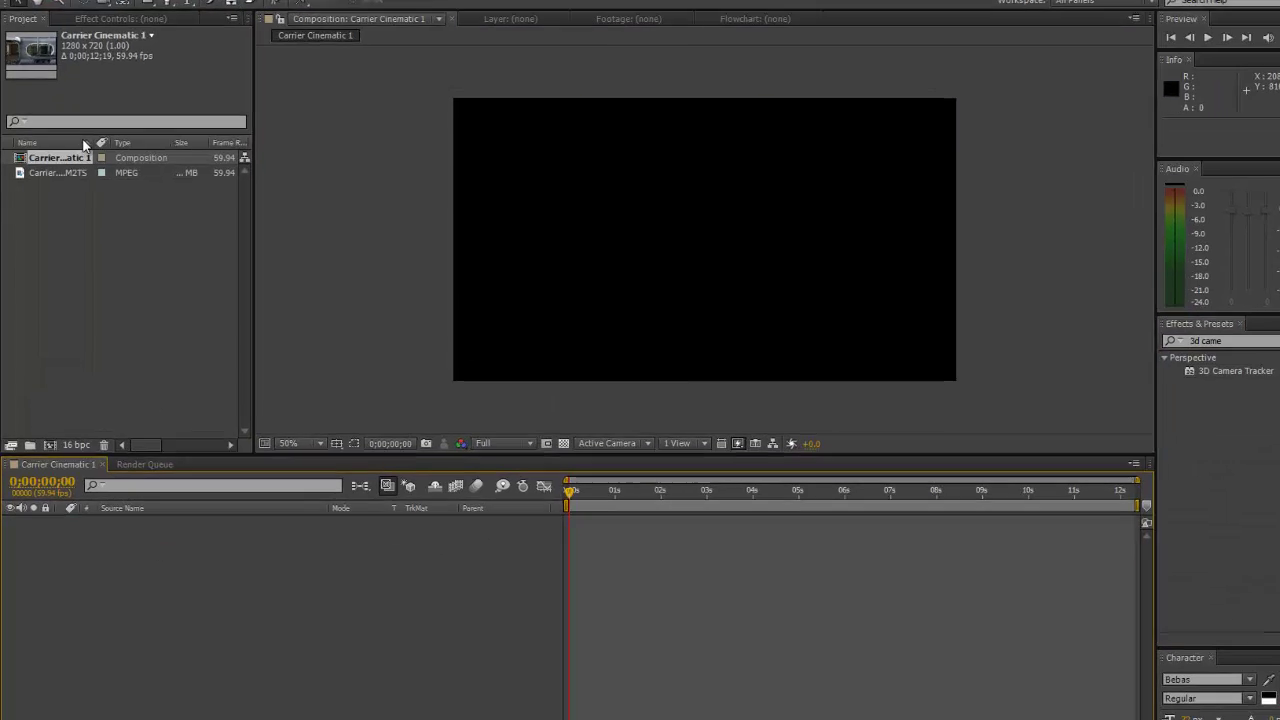
pyautogui.moveTo(66, 111); pyautogui.dragTo(396, 587)
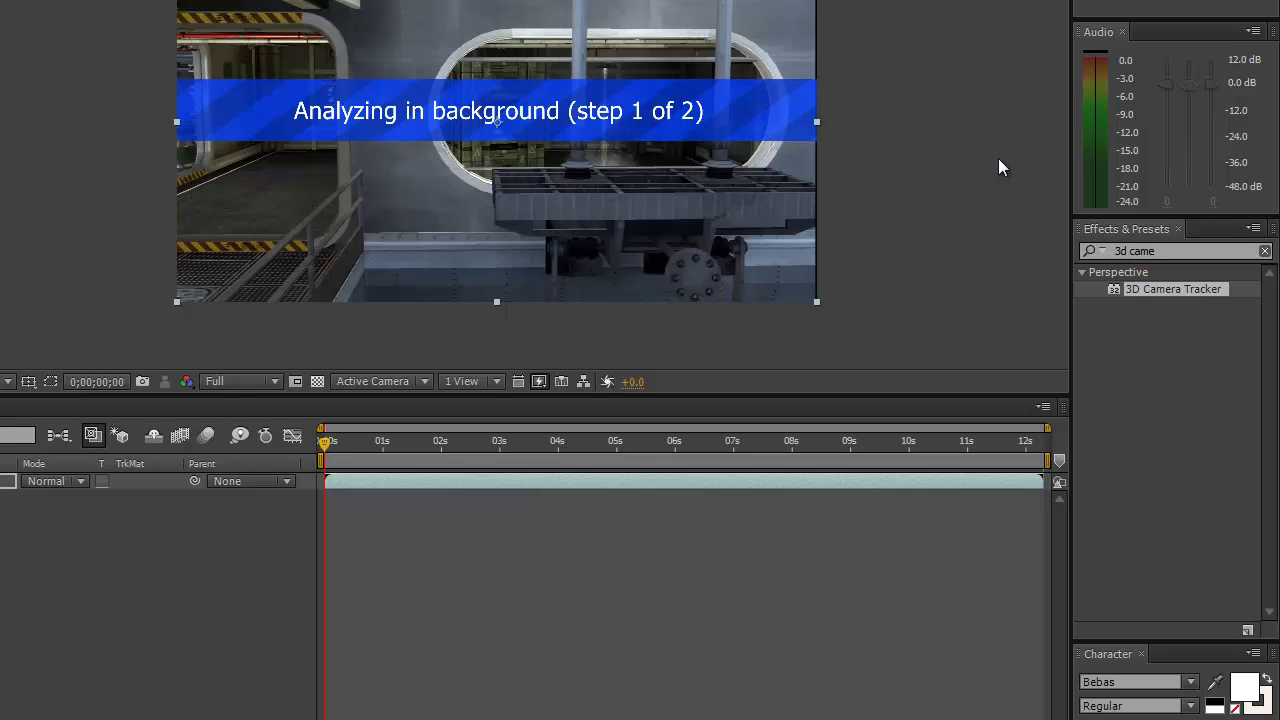
# Clear the effects search and expand the Magic Bullet Looks category.
pyautogui.click(1265, 251)
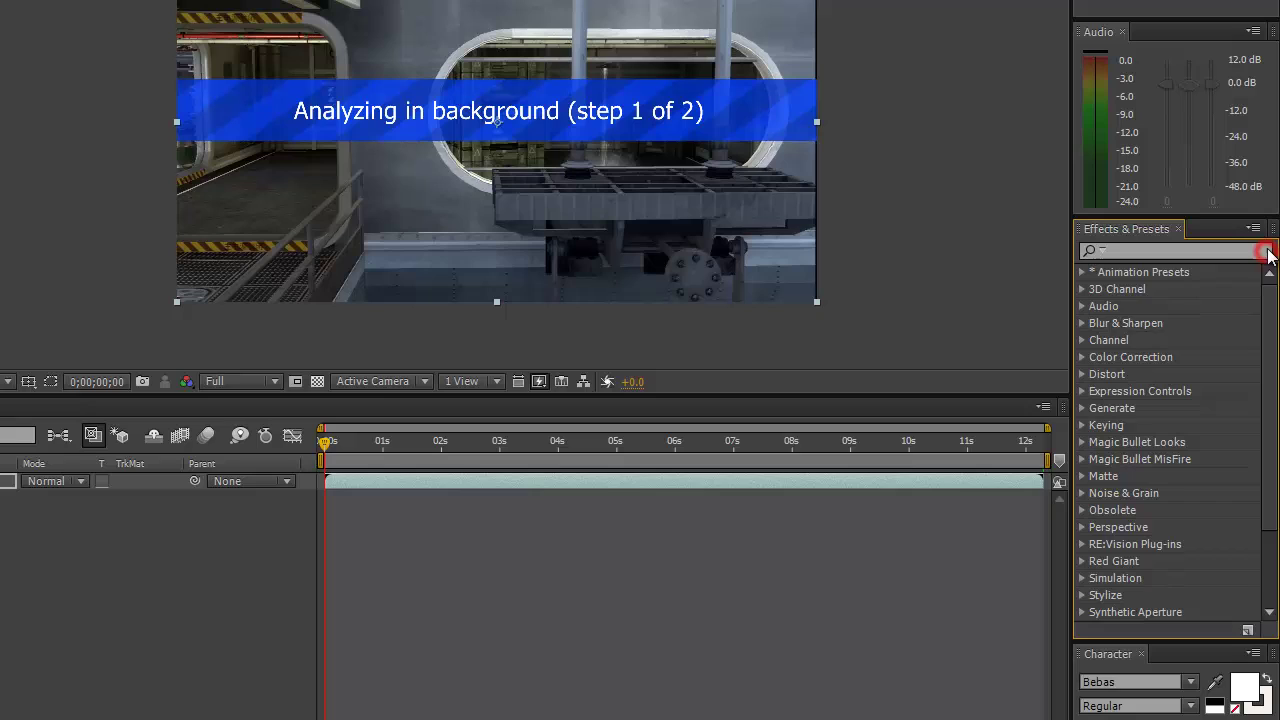
pyautogui.click(925, 64)
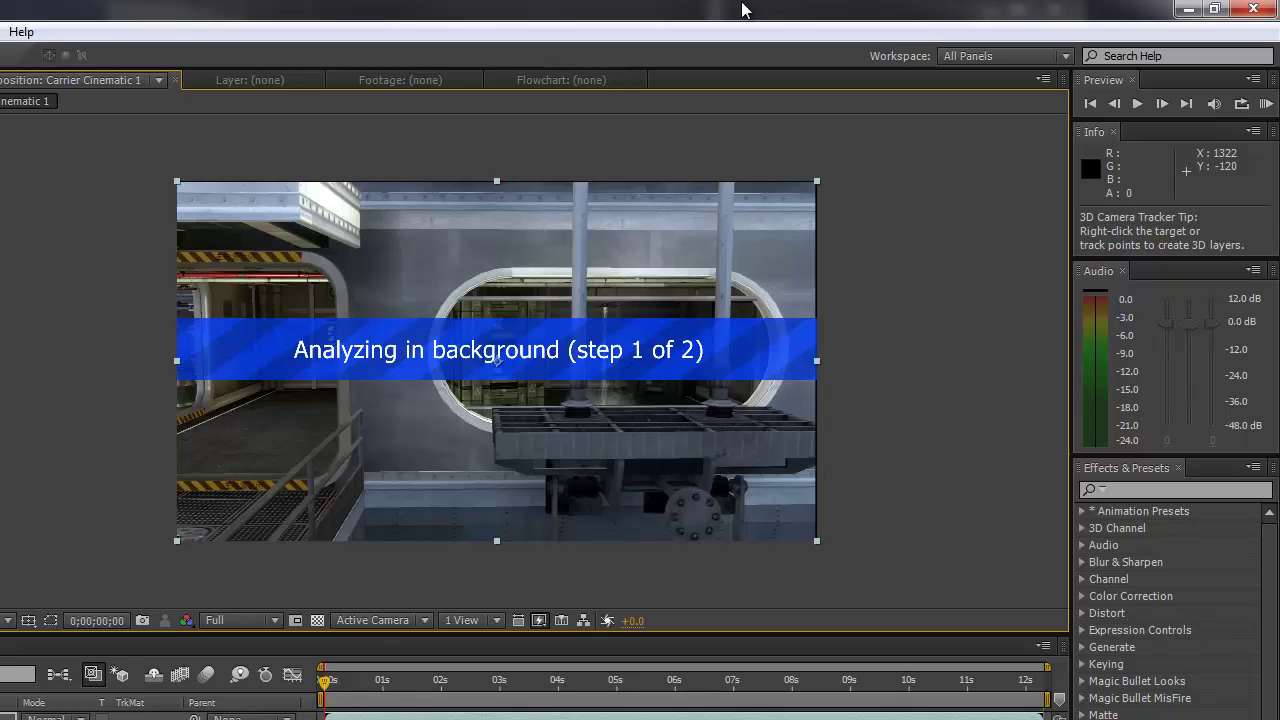
pyautogui.click(891, 273)
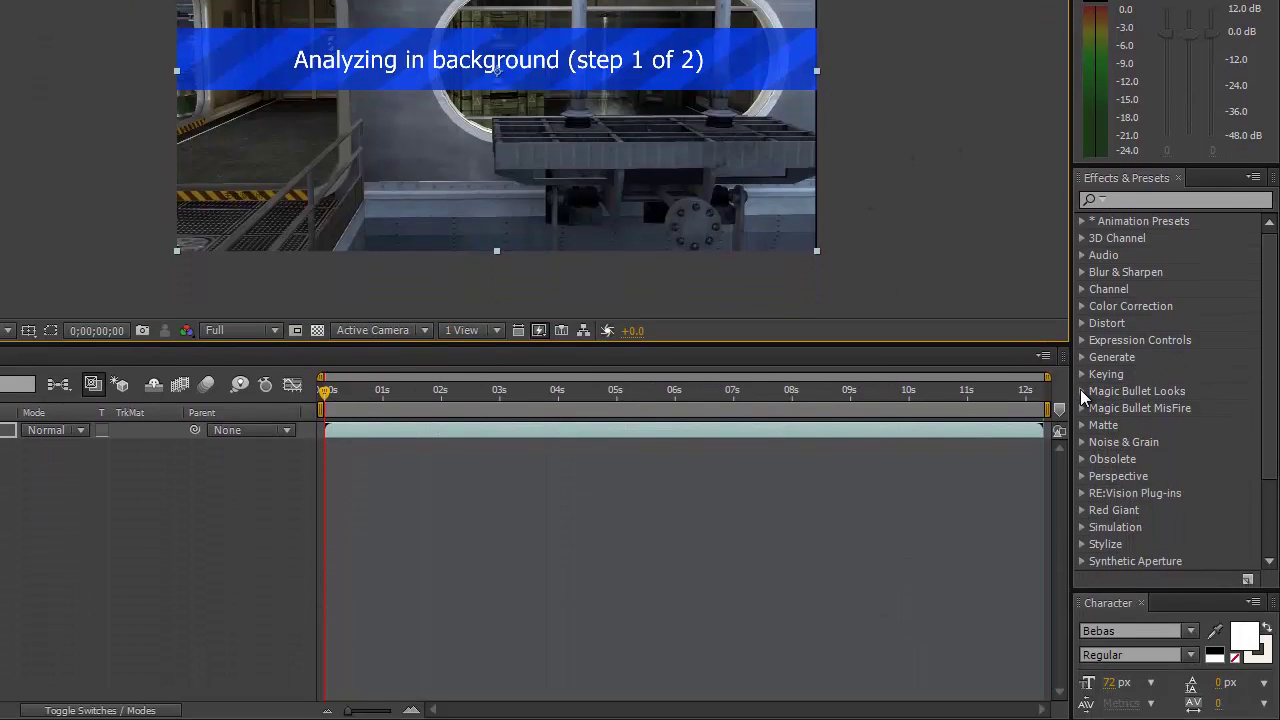
pyautogui.click(1081, 391)
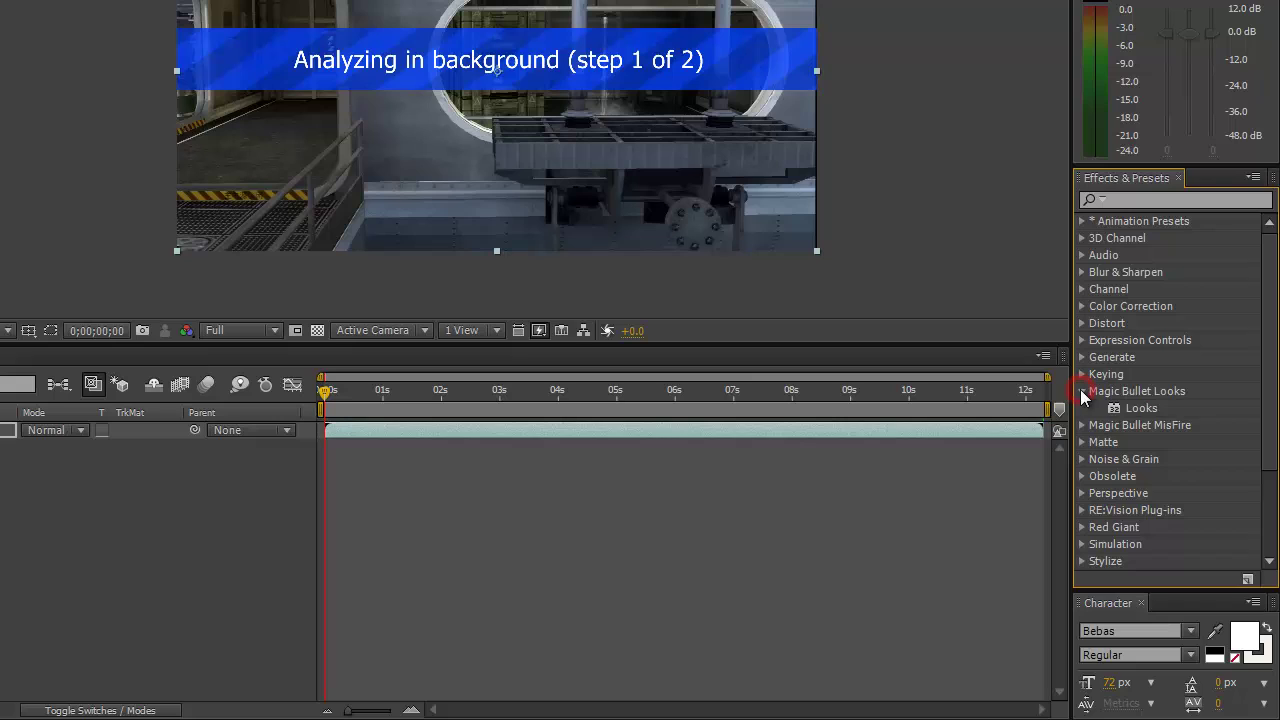
# Apply Magic Bullet Looks to the footage layer, then close the Looks editor.
pyautogui.moveTo(1135, 413); pyautogui.dragTo(413, 430)
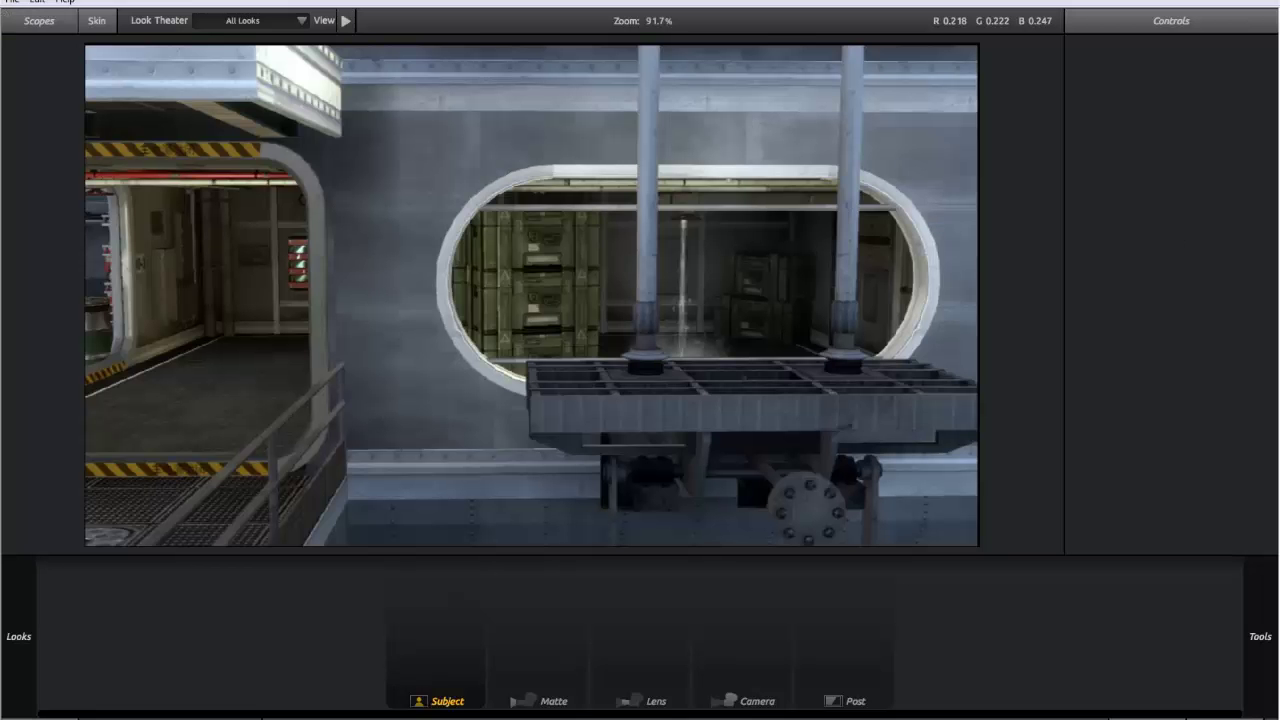
pyautogui.click(1274, 2)
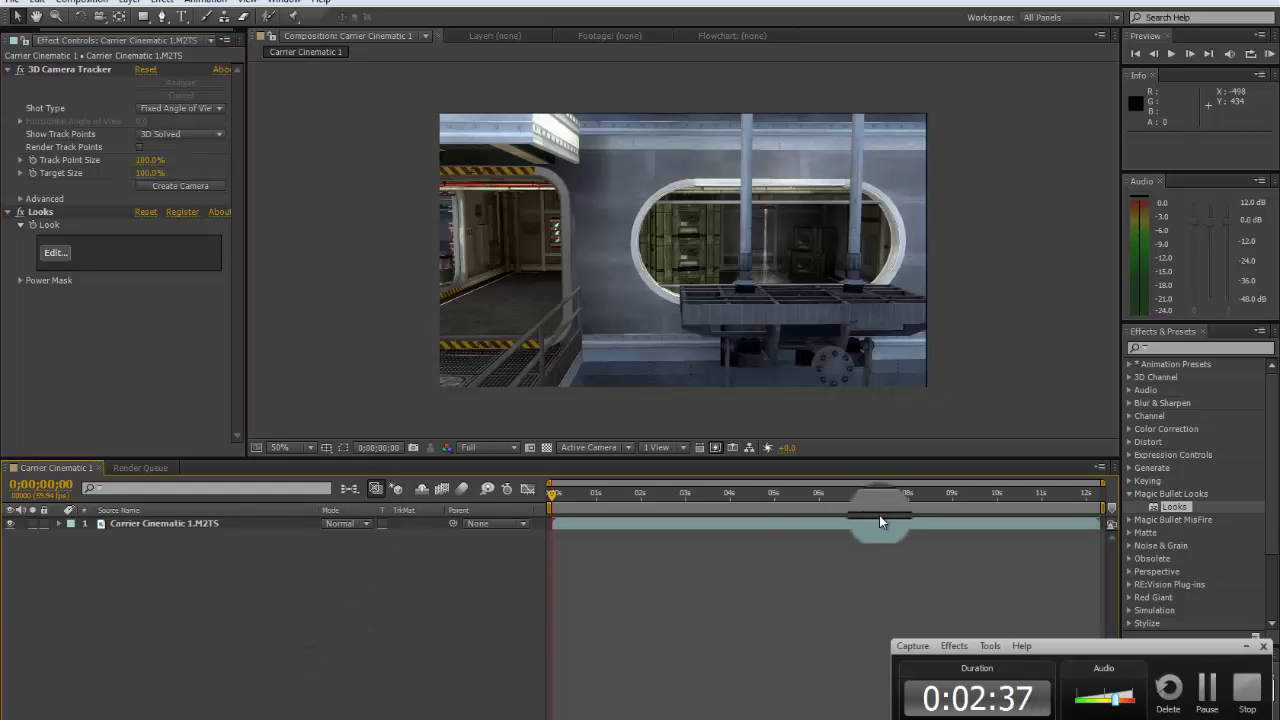
# Show the 3D Camera Tracker's track points and select a cluster at the corridor's far end.
pyautogui.click(1246, 646)
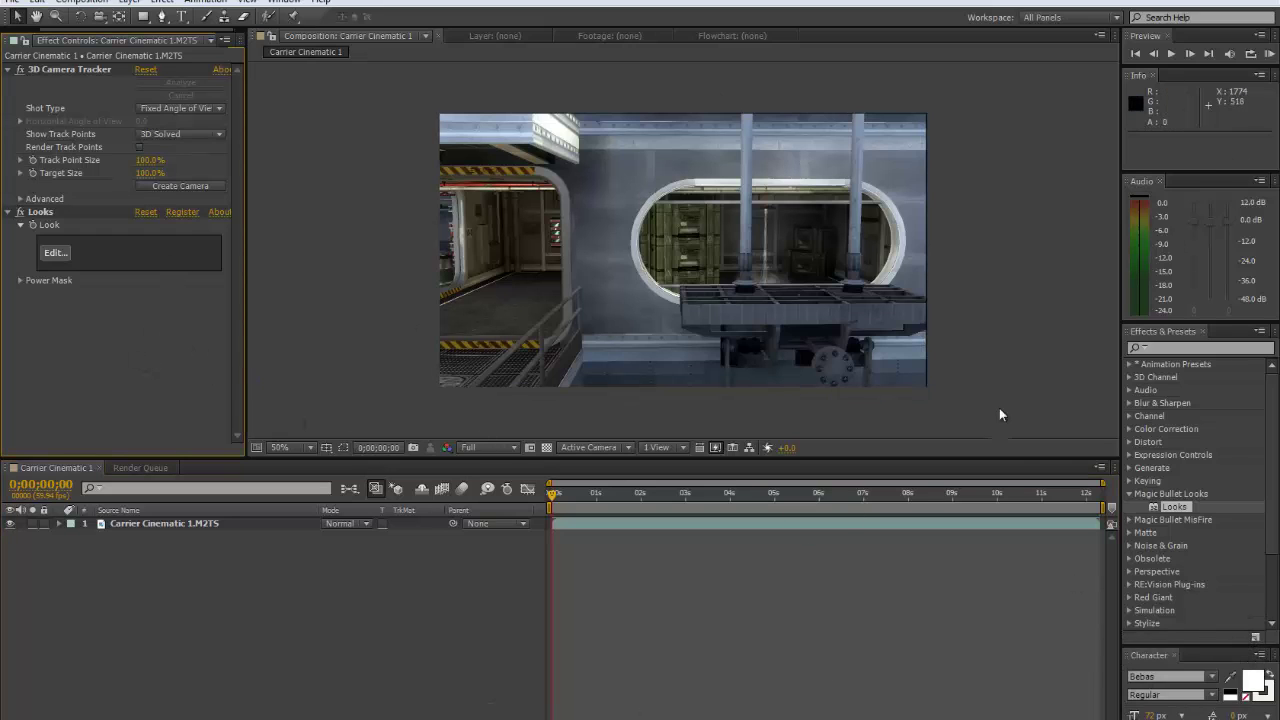
pyautogui.click(66, 69)
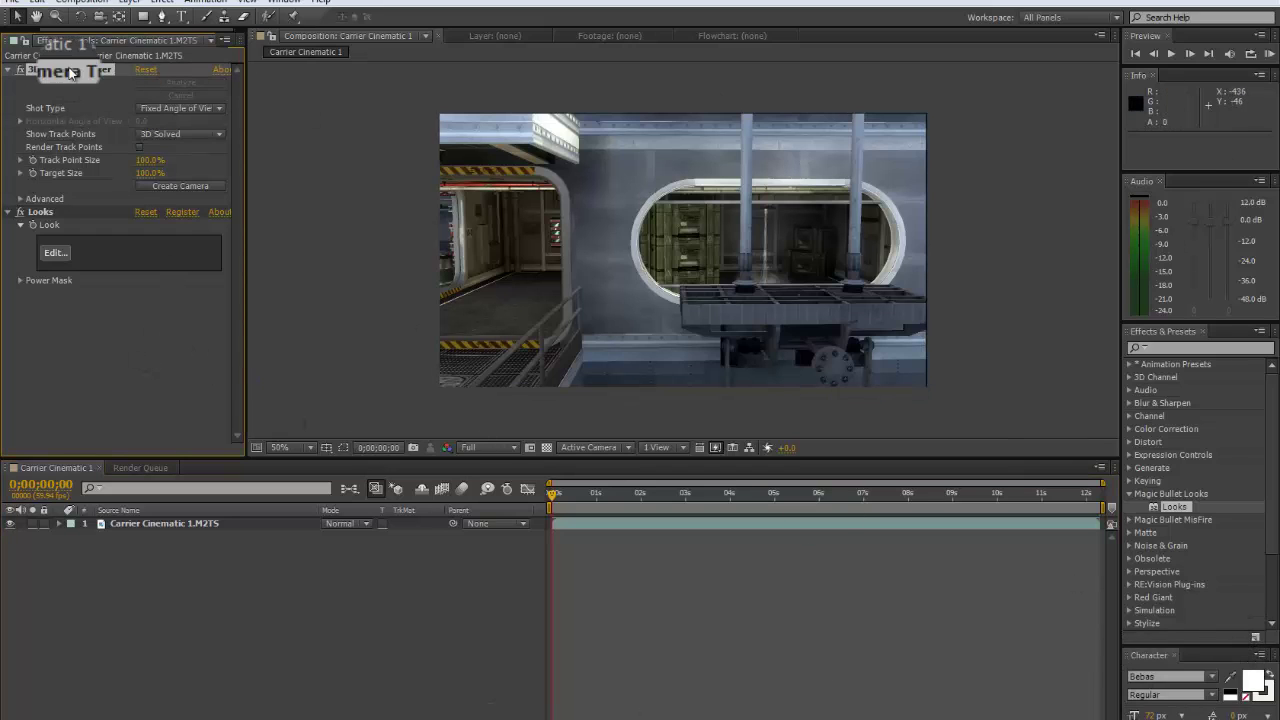
pyautogui.click(131, 353)
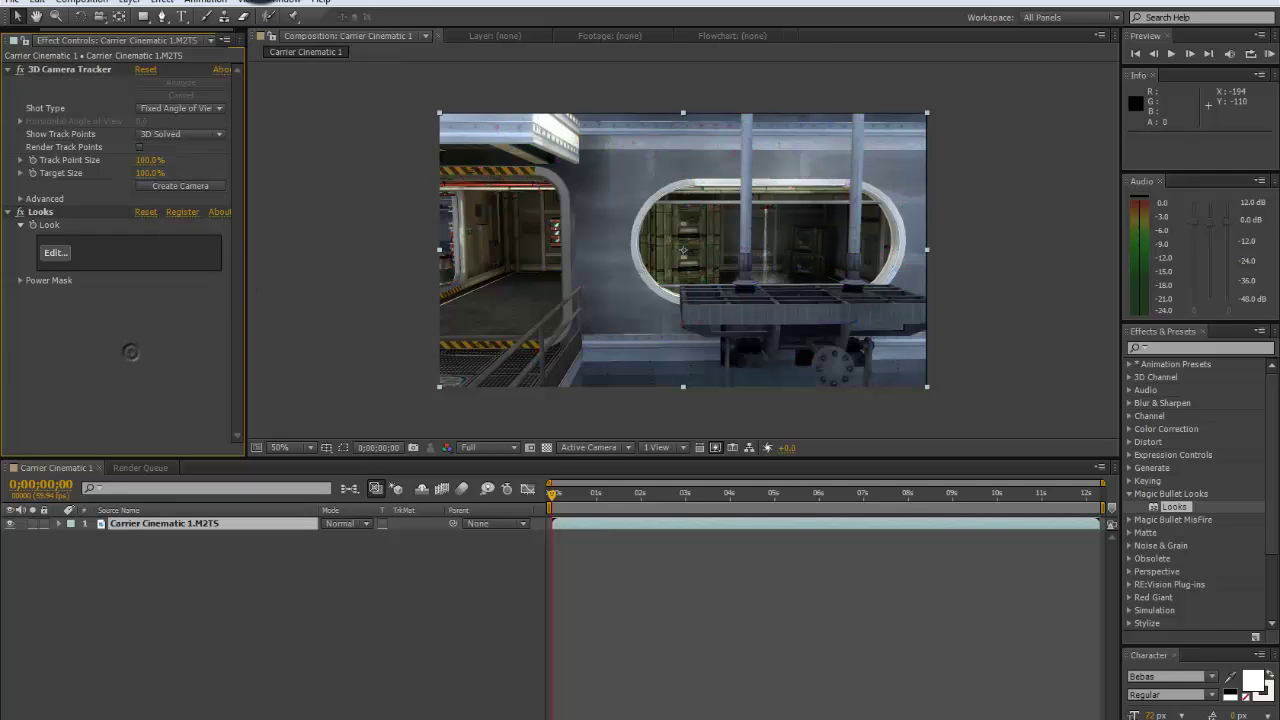
pyautogui.click(62, 72)
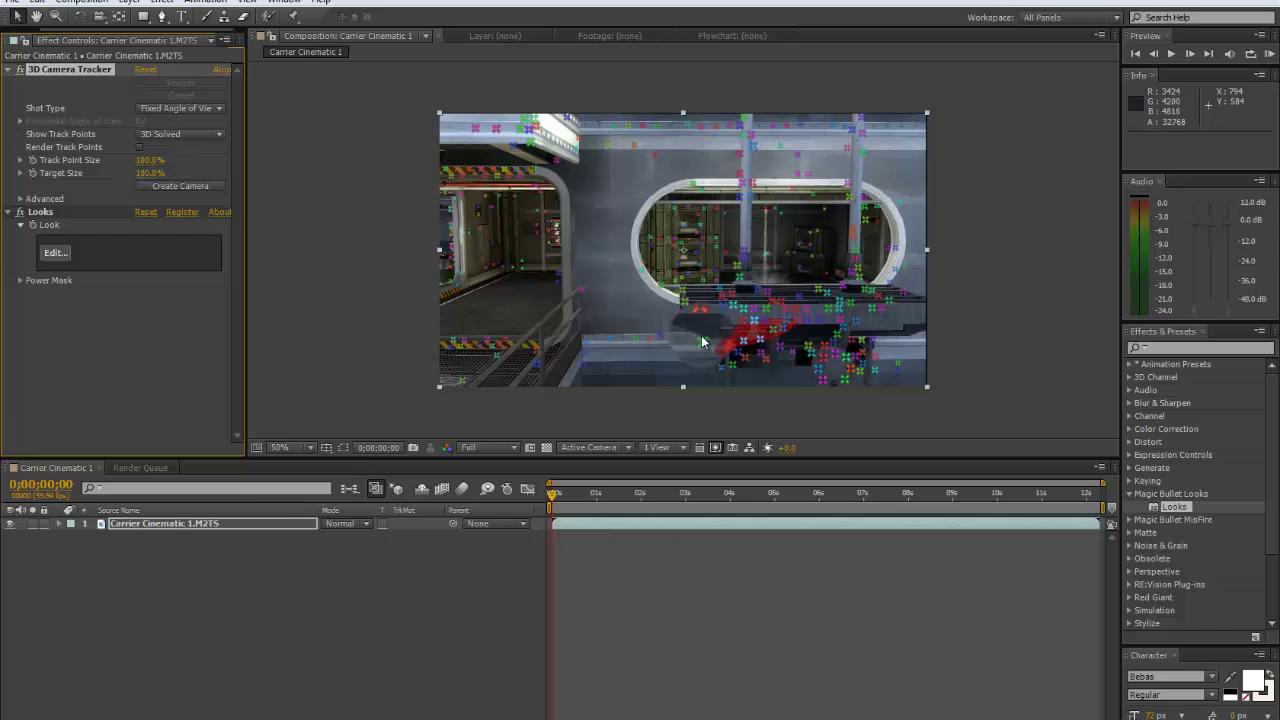
pyautogui.moveTo(680, 514)
pyautogui.mouseDown()
pyautogui.moveTo(729, 500)
pyautogui.moveTo(715, 492)
pyautogui.moveTo(754, 495)
pyautogui.moveTo(688, 496)
pyautogui.mouseUp()
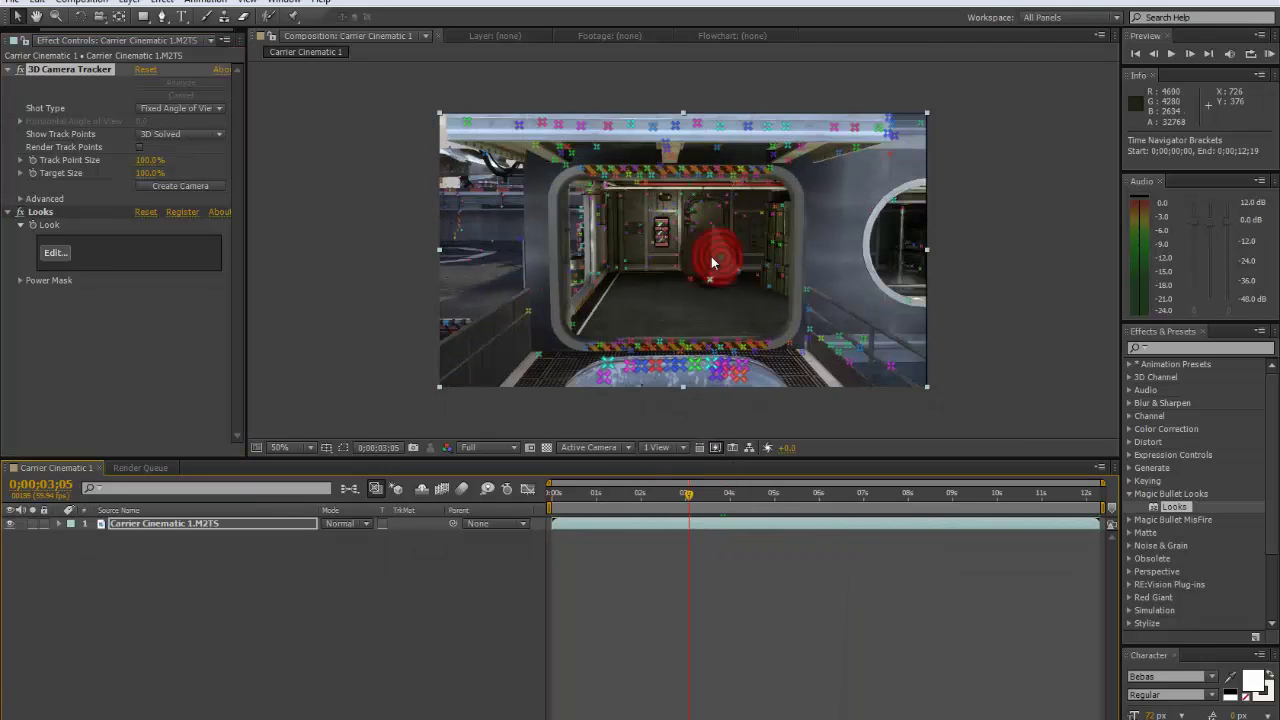
# Create a text layer and camera at the selected track points.
pyautogui.rightClick(654, 226)
pyautogui.click(705, 238)
pyautogui.click(988, 203)
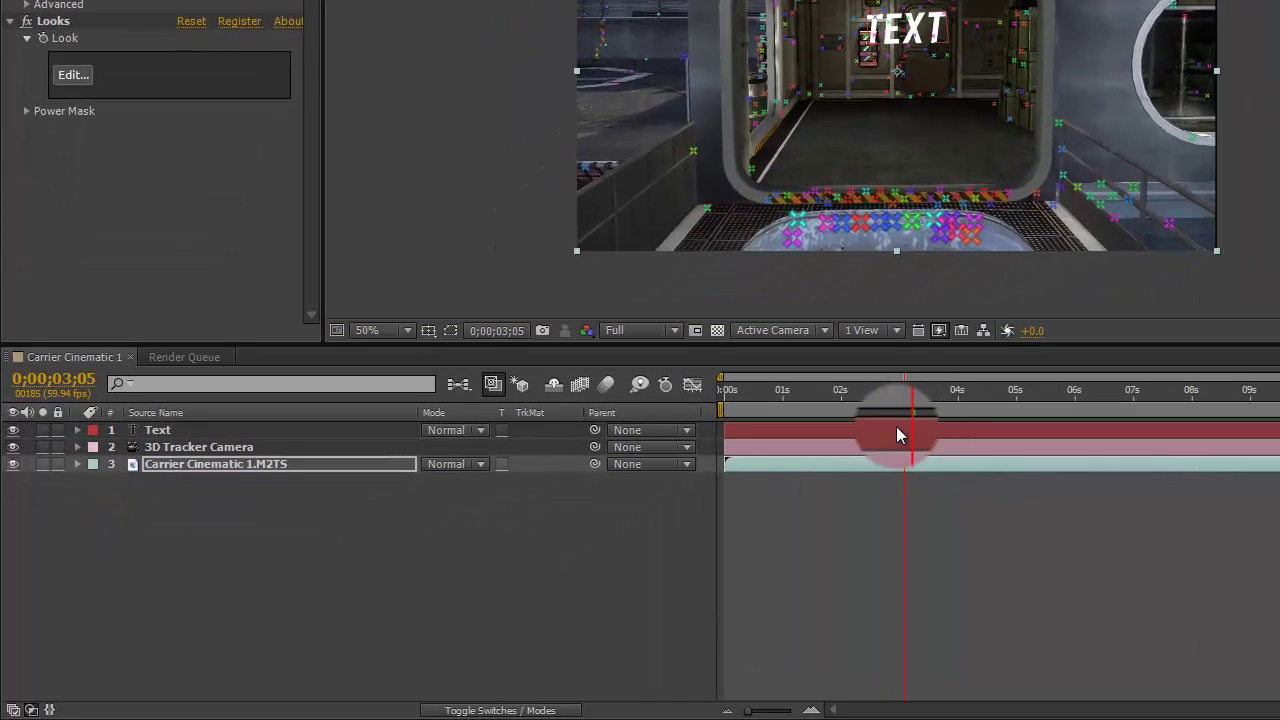
pyautogui.click(897, 435)
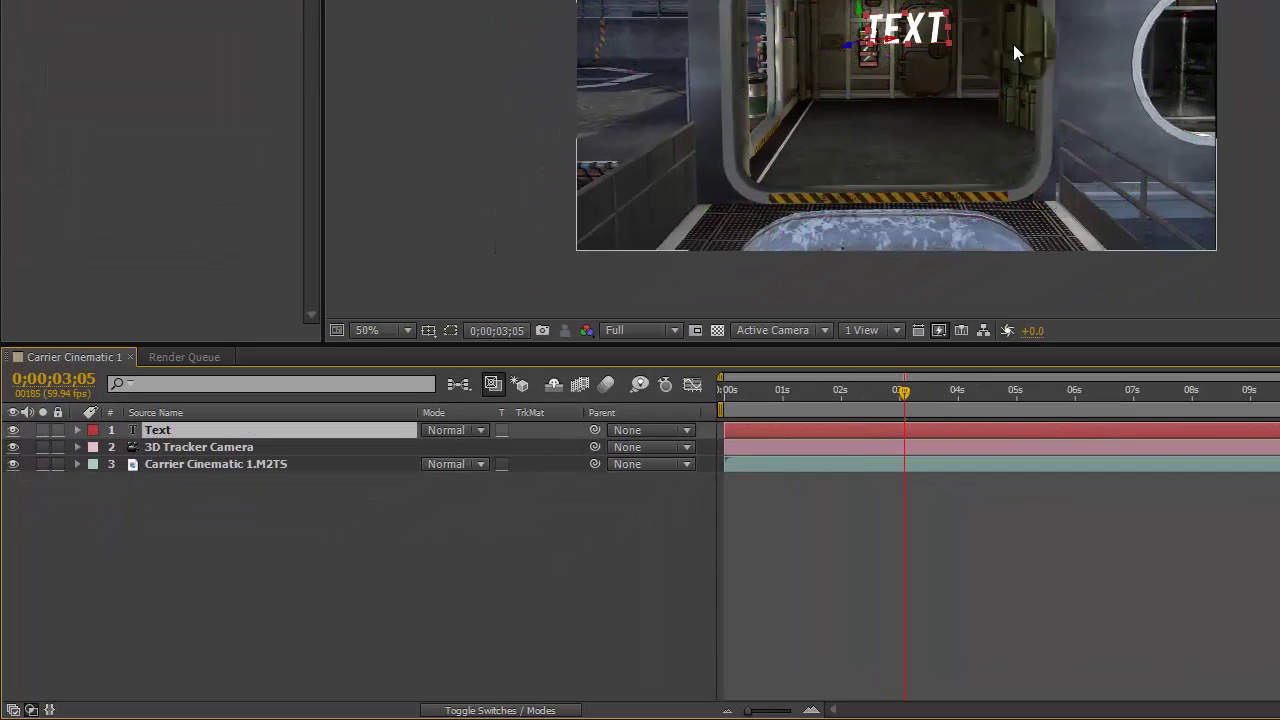
# Adjust the TEXT layer's Position so it sits inside the corridor doorway.
pyautogui.click(77, 430)
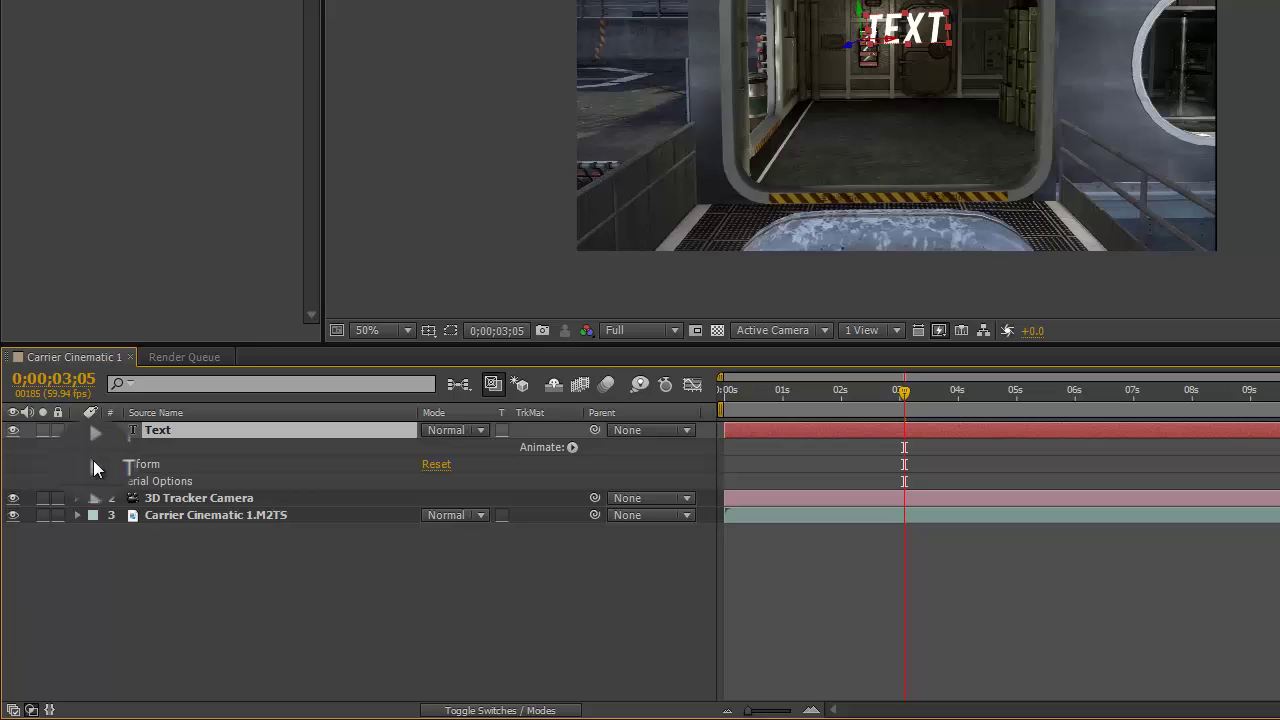
pyautogui.click(94, 463)
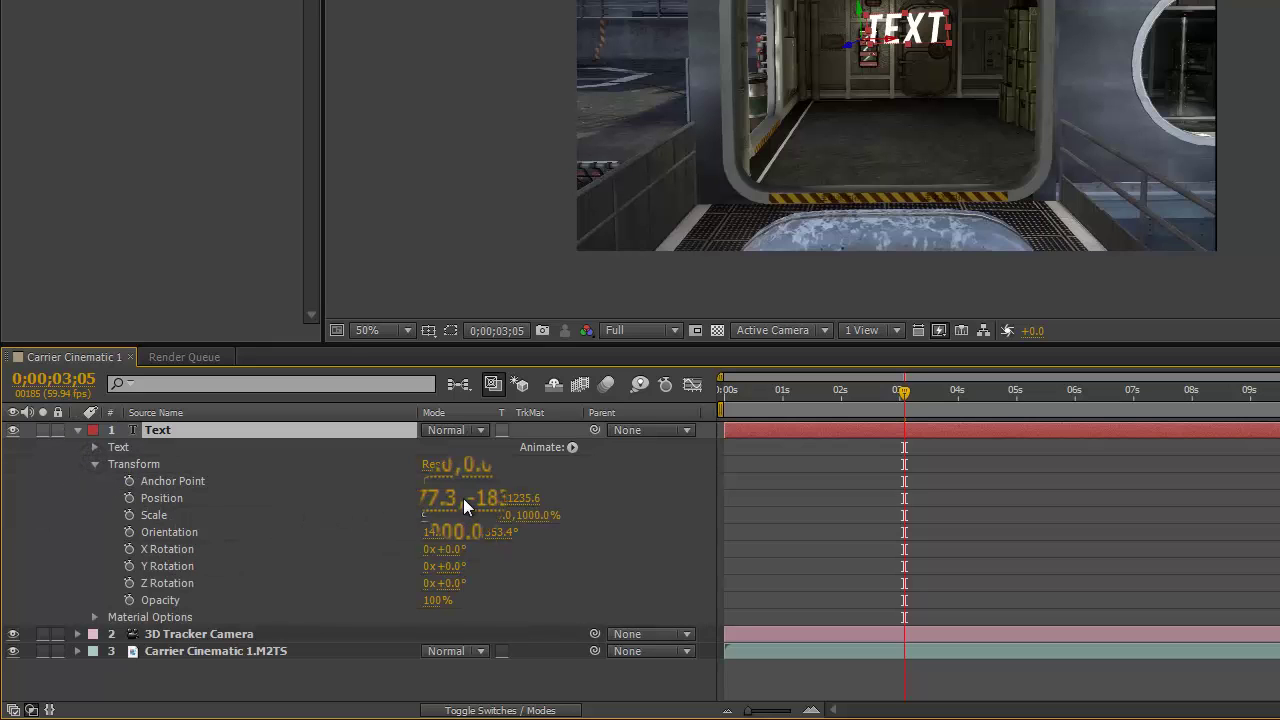
pyautogui.moveTo(463, 498); pyautogui.dragTo(652, 485)
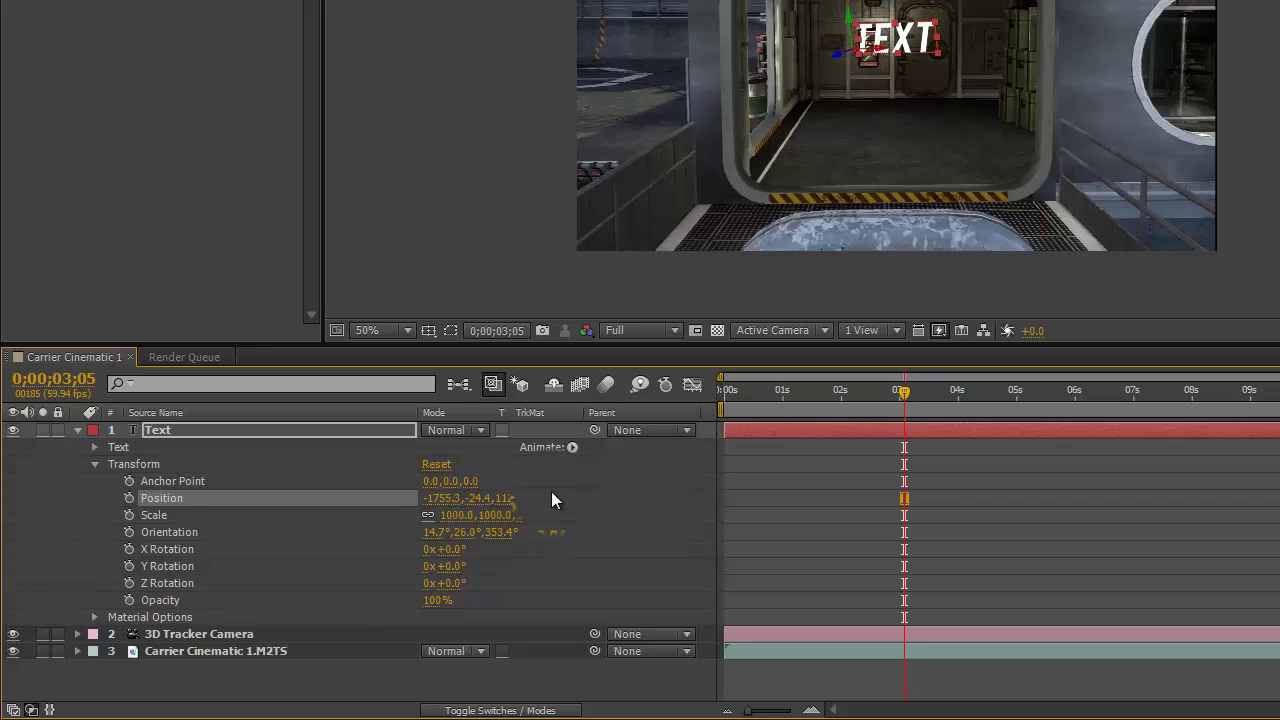
pyautogui.moveTo(514, 498); pyautogui.dragTo(920, 491)
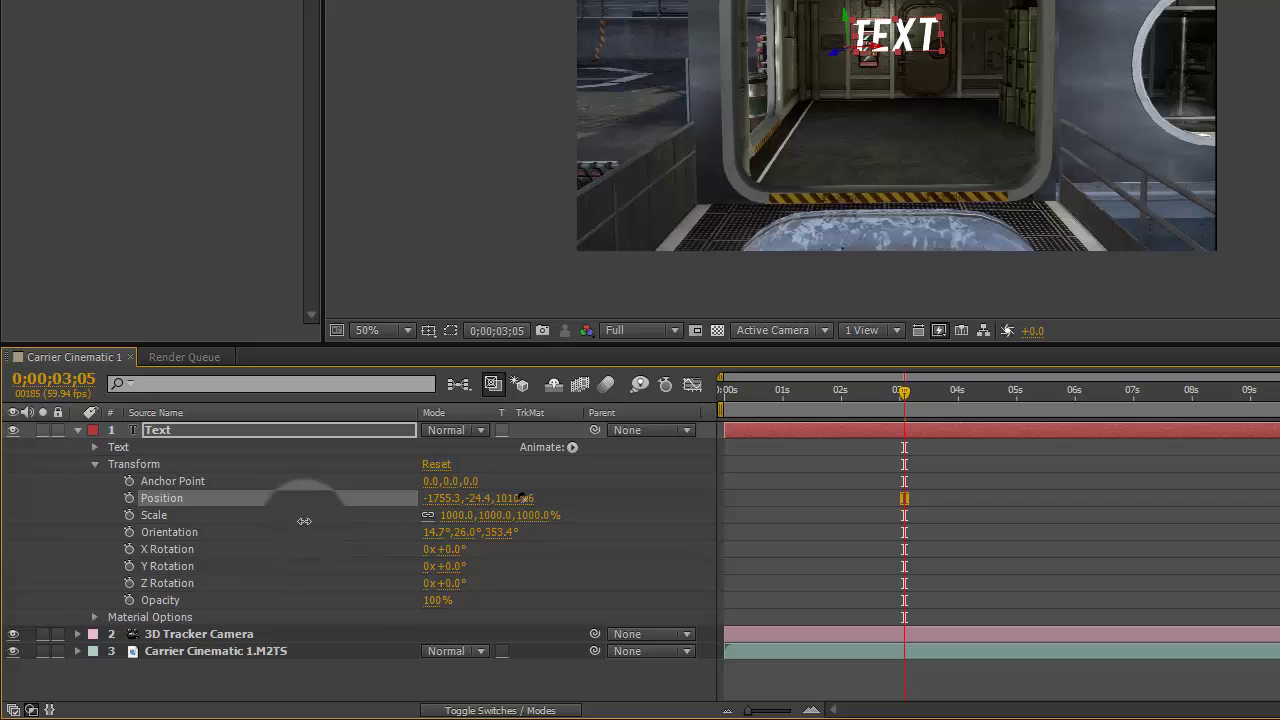
pyautogui.moveTo(304, 521); pyautogui.dragTo(504, 566)
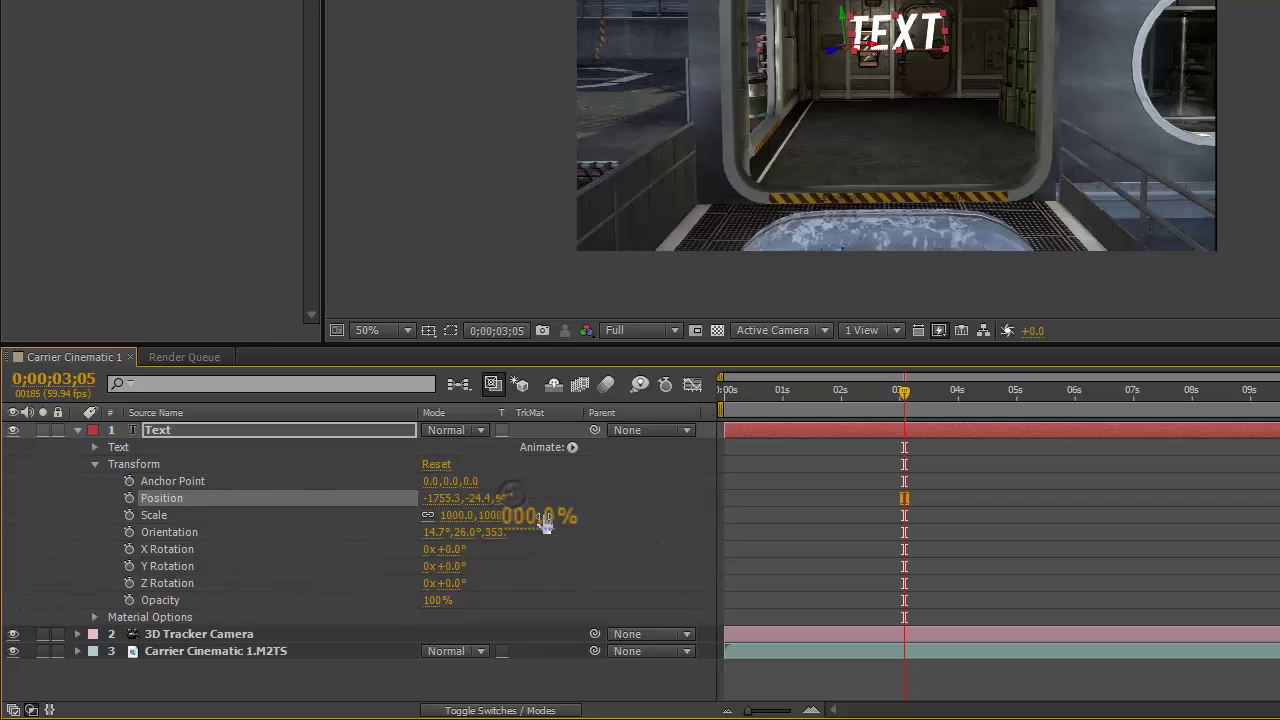
pyautogui.moveTo(510, 498); pyautogui.dragTo(605, 553)
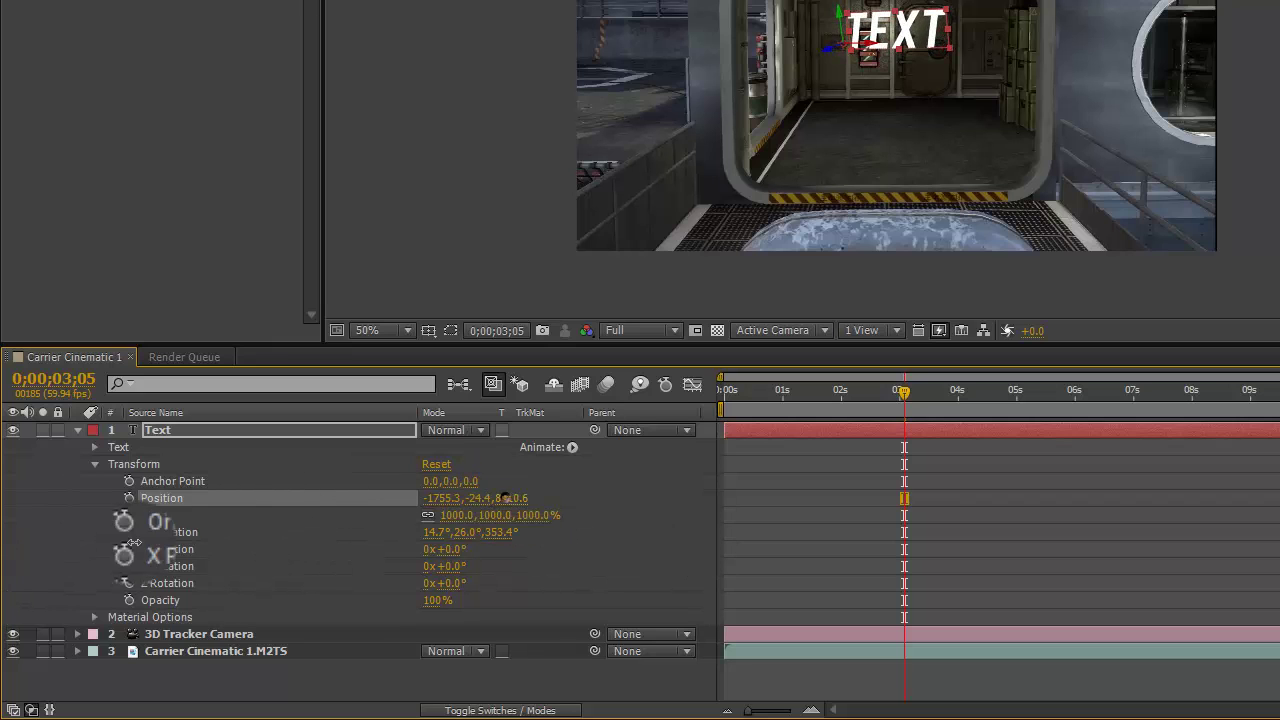
pyautogui.moveTo(505, 497); pyautogui.dragTo(464, 440)
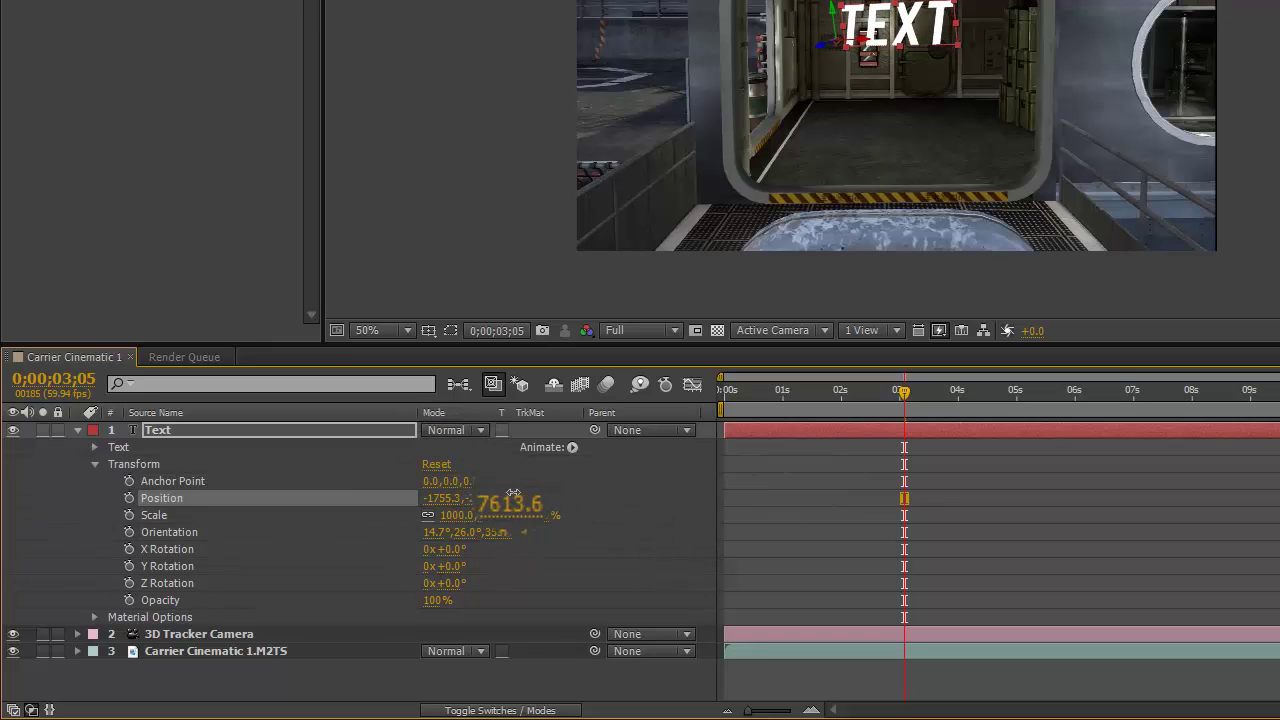
pyautogui.moveTo(513, 493); pyautogui.dragTo(510, 494)
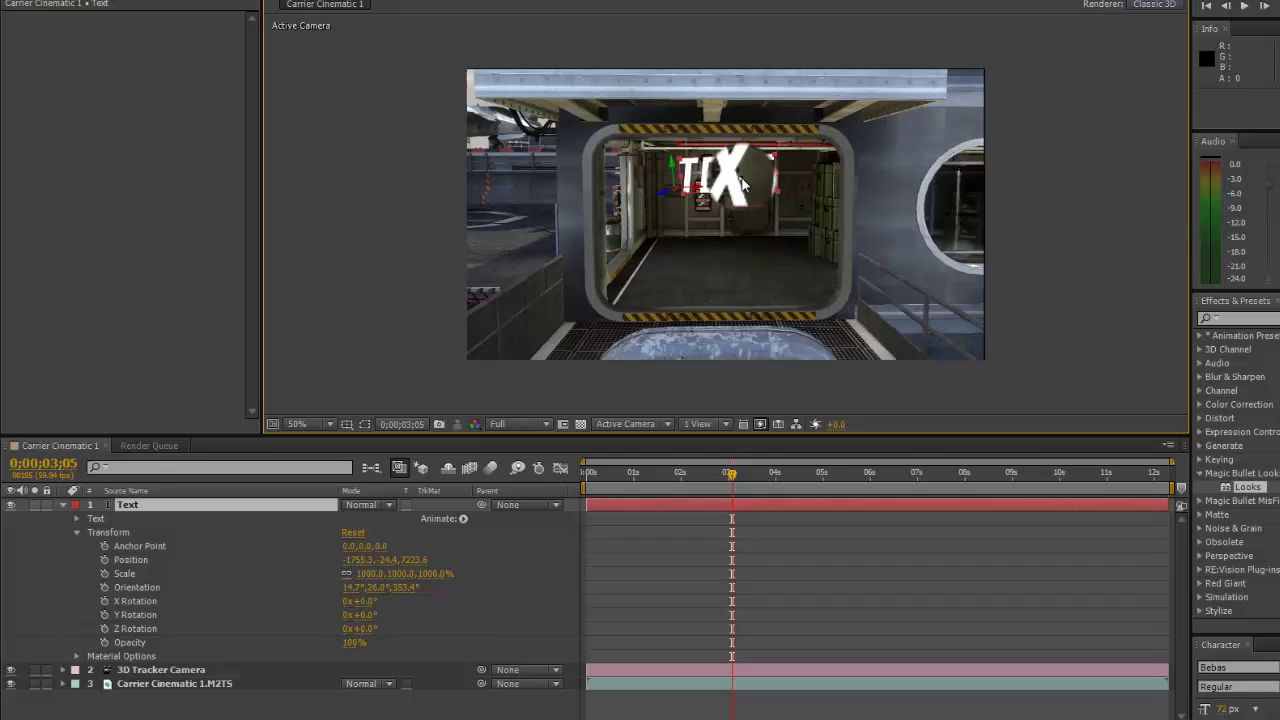
pyautogui.moveTo(386, 559); pyautogui.dragTo(372, 559)
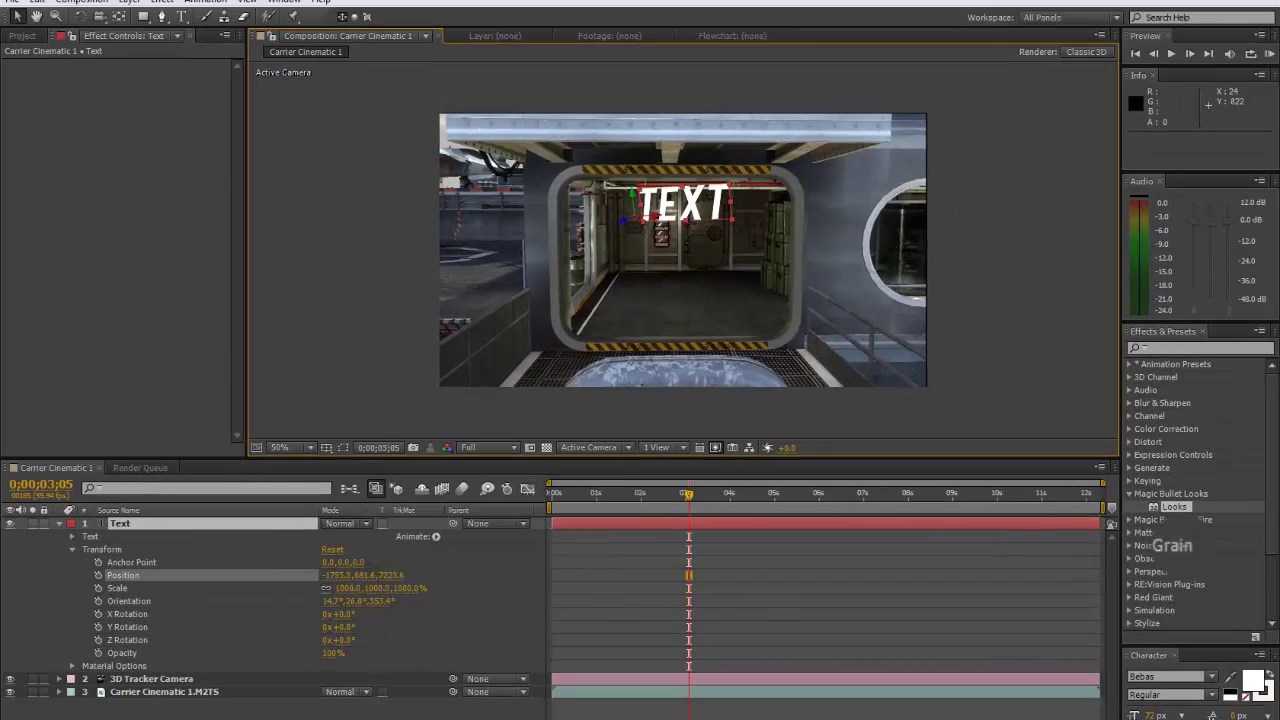
pyautogui.hotkey('ctrl', 'z')
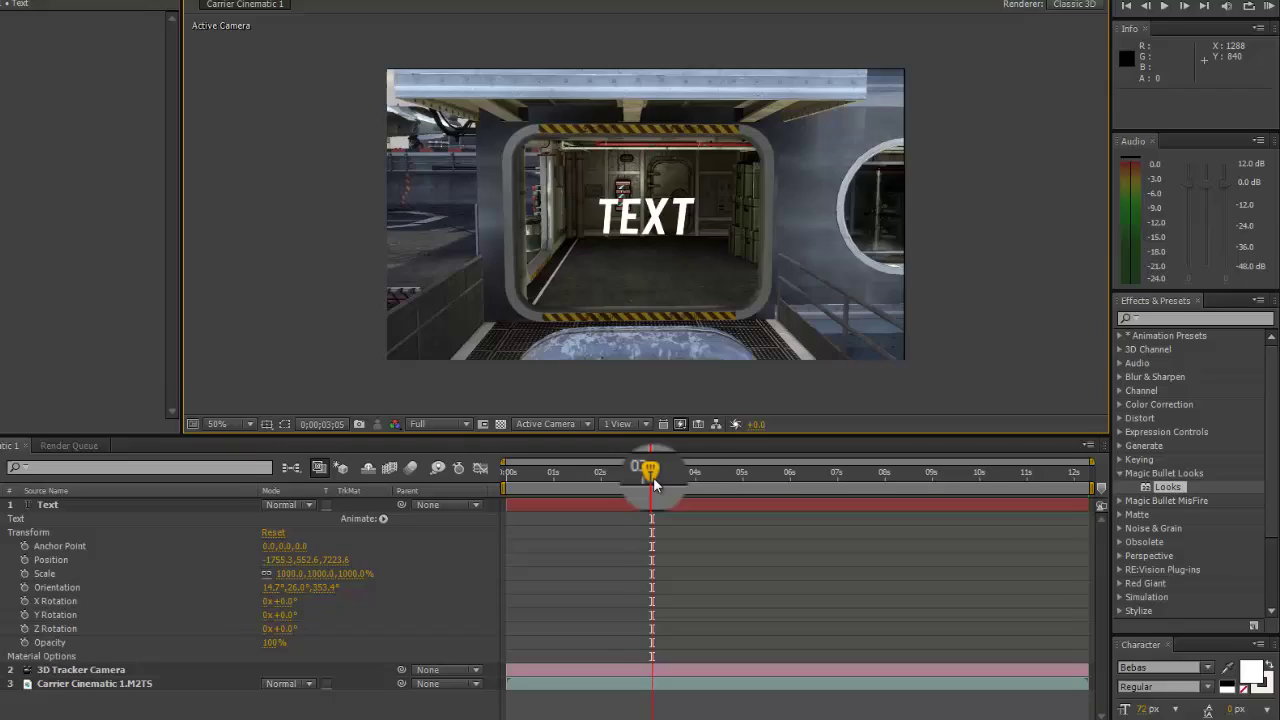
pyautogui.moveTo(688, 493); pyautogui.dragTo(837, 493)
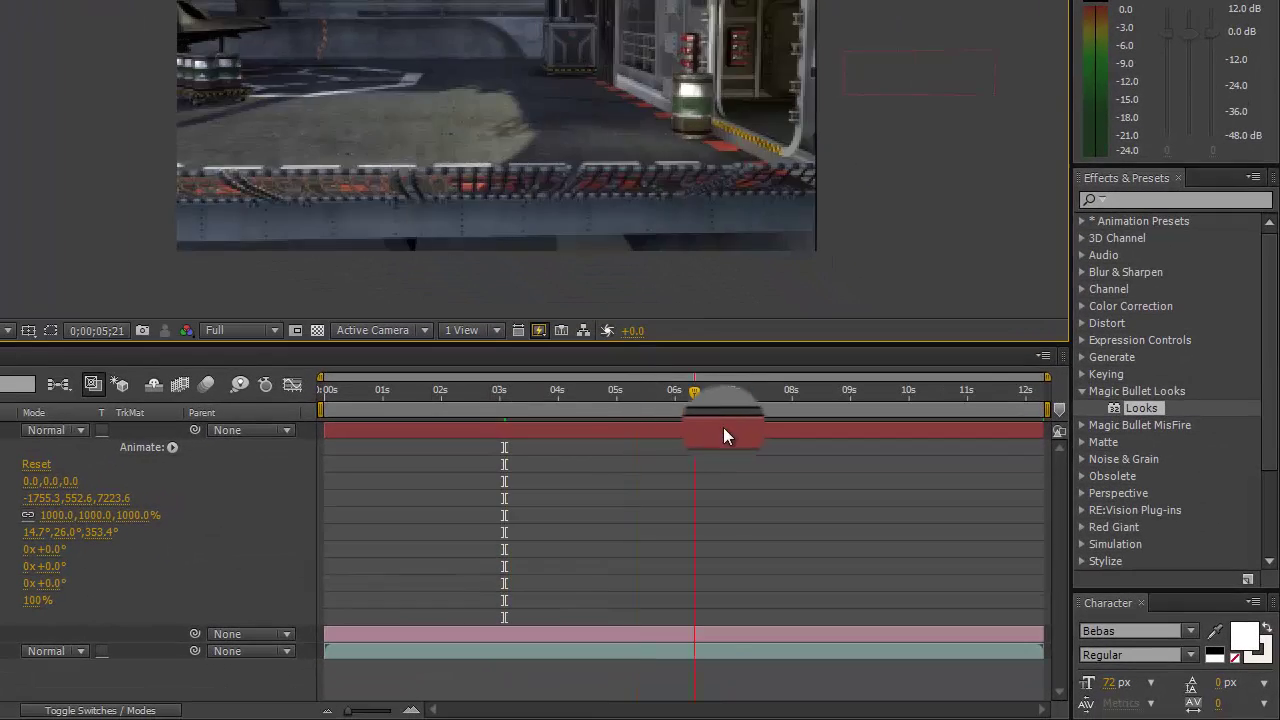
pyautogui.moveTo(723, 429); pyautogui.dragTo(518, 476)
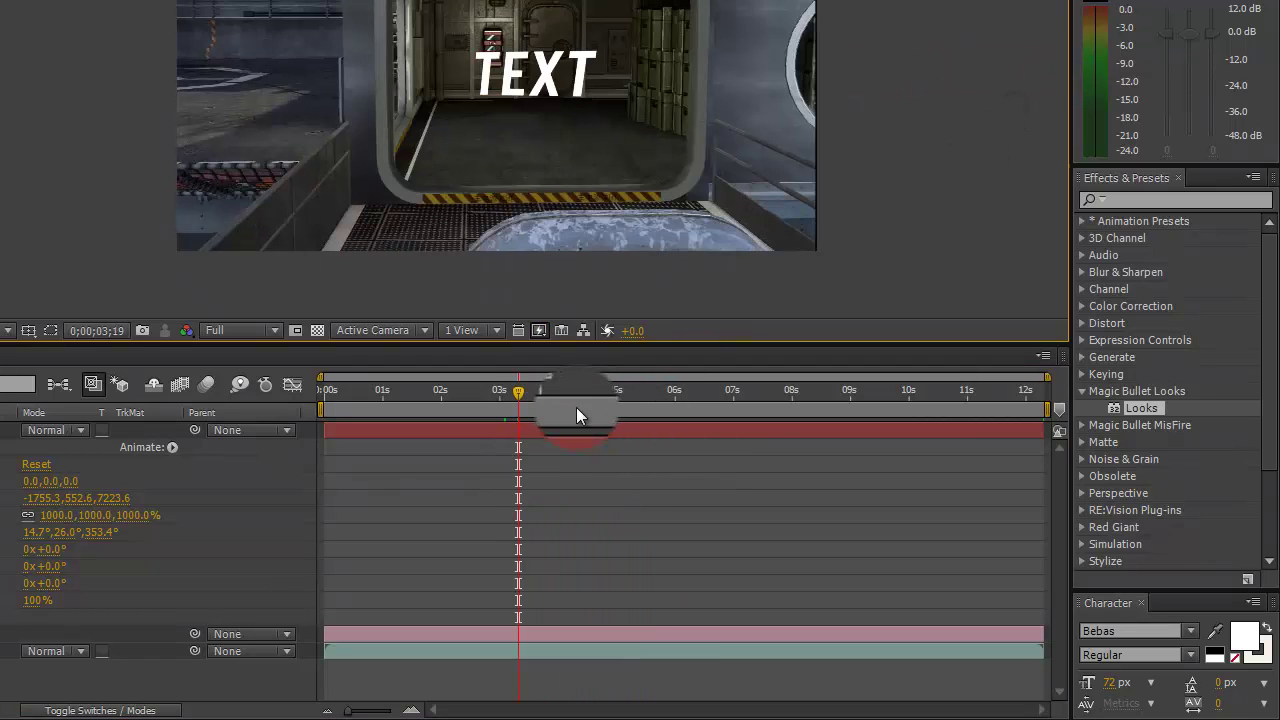
# Trim the layers to end at 3;19 and preview the tracked shot from the start.
pyautogui.click(520, 650)
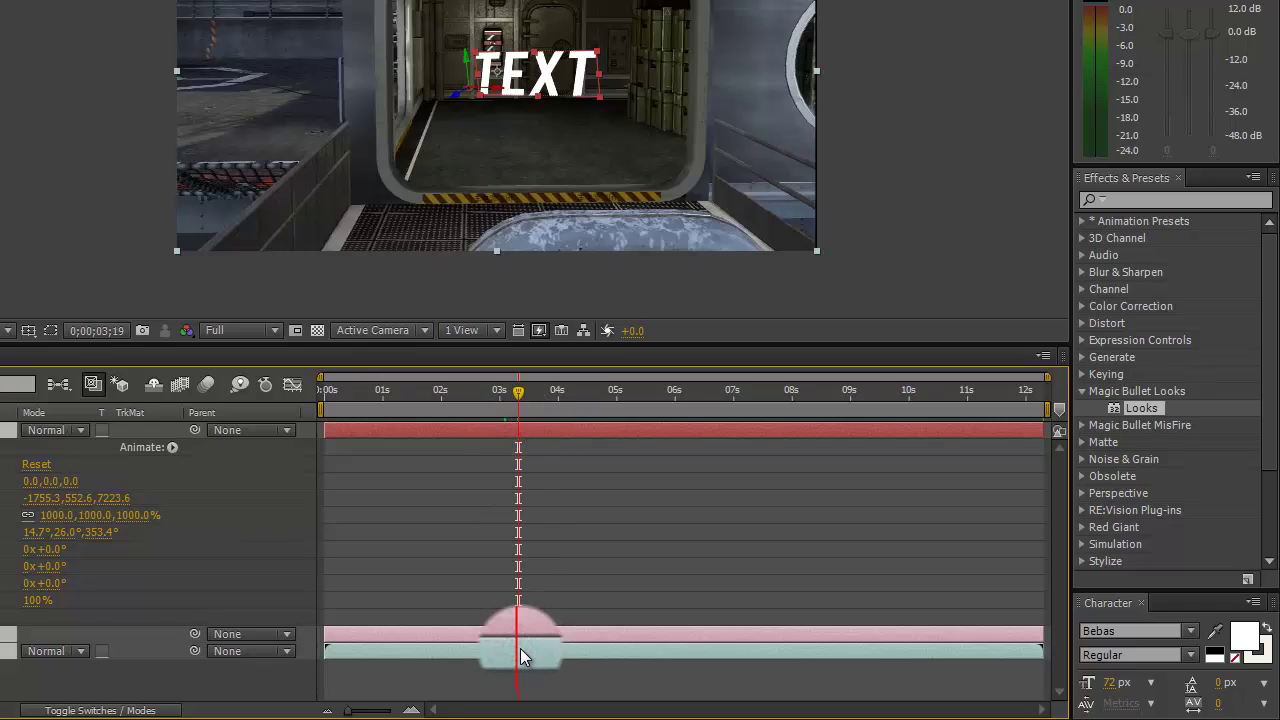
pyautogui.hotkey('alt', ']')
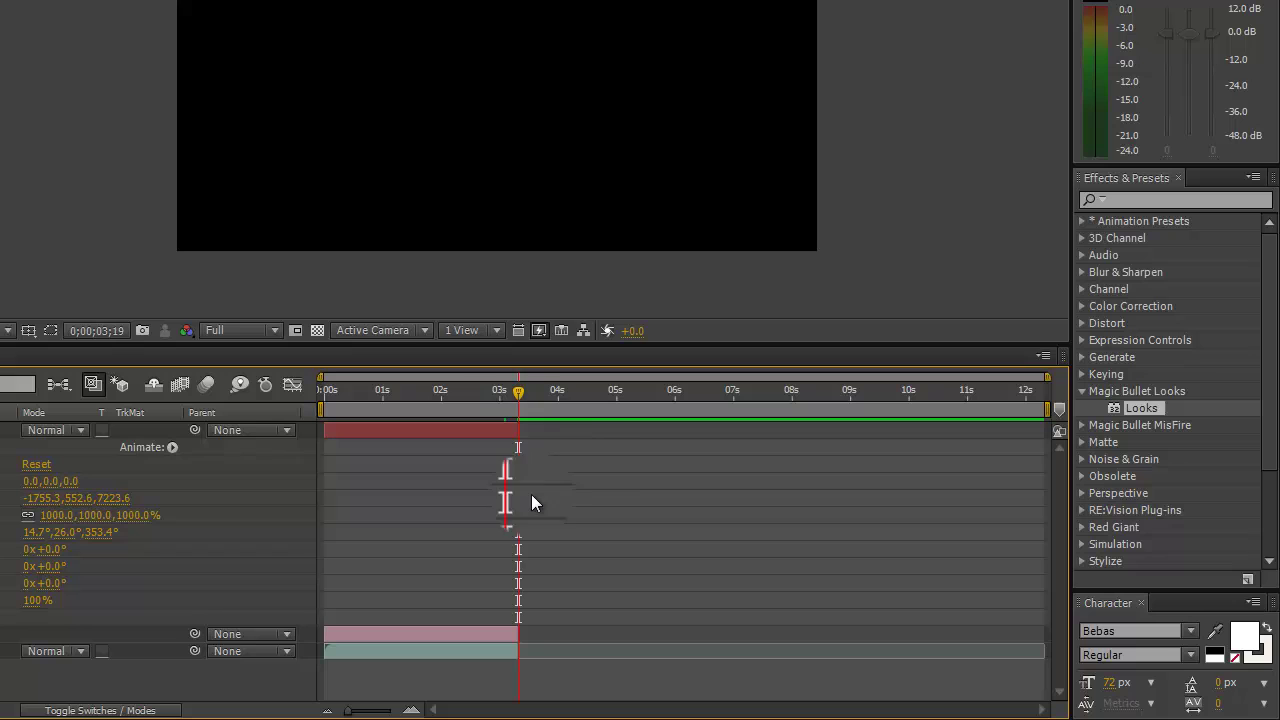
pyautogui.moveTo(527, 397); pyautogui.dragTo(310, 457)
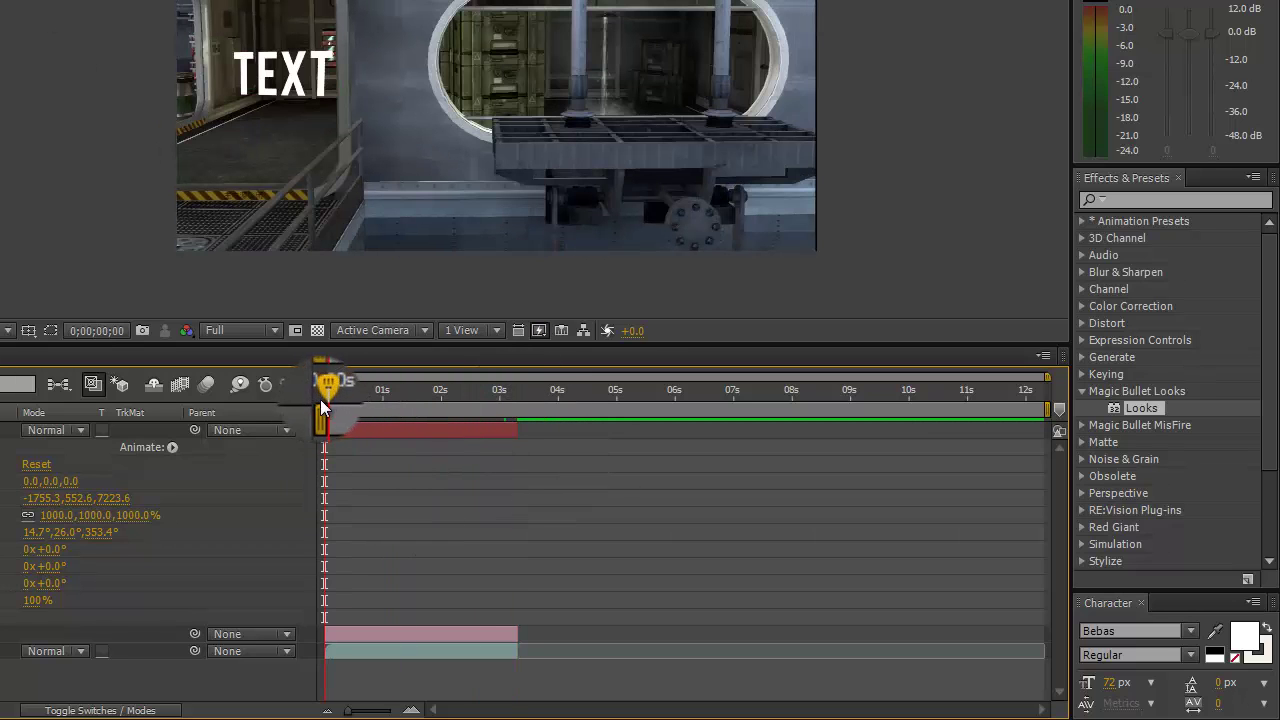
pyautogui.moveTo(320, 399); pyautogui.dragTo(516, 414)
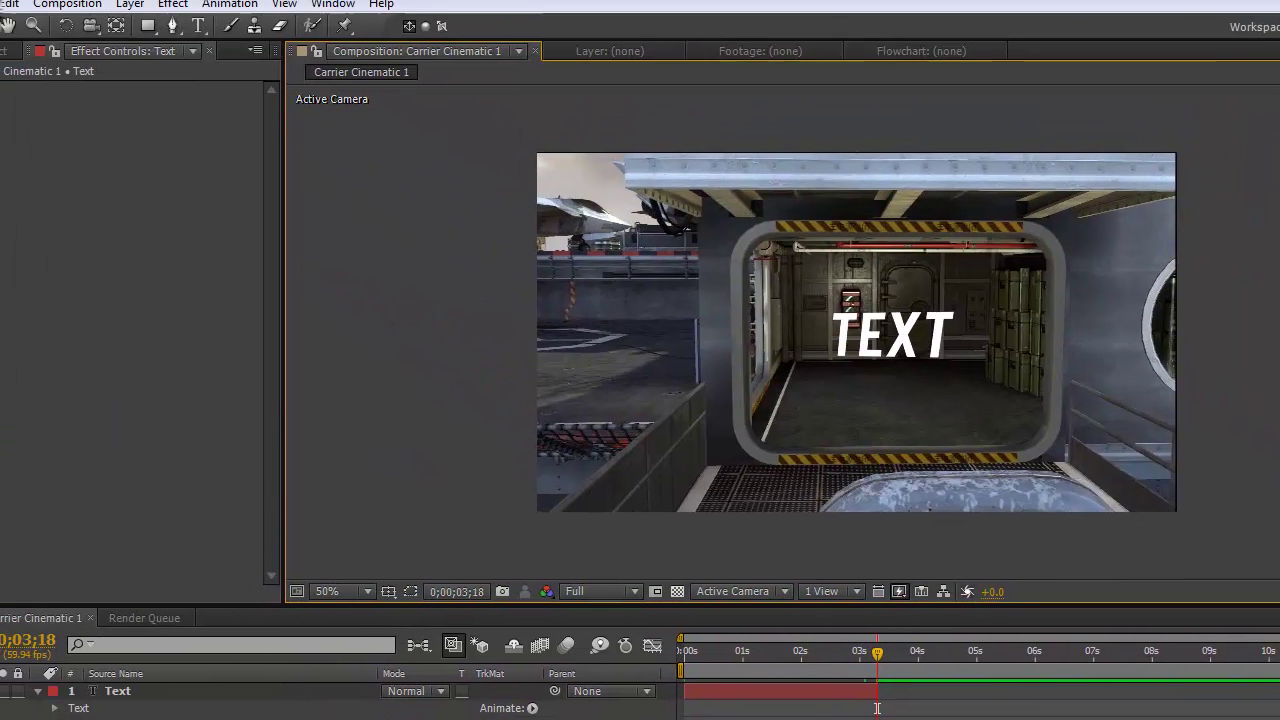
# Queue Carrier Cinematic 1 for rendering with a 03:00 end time and H.264 output.
pyautogui.click(11, 9)
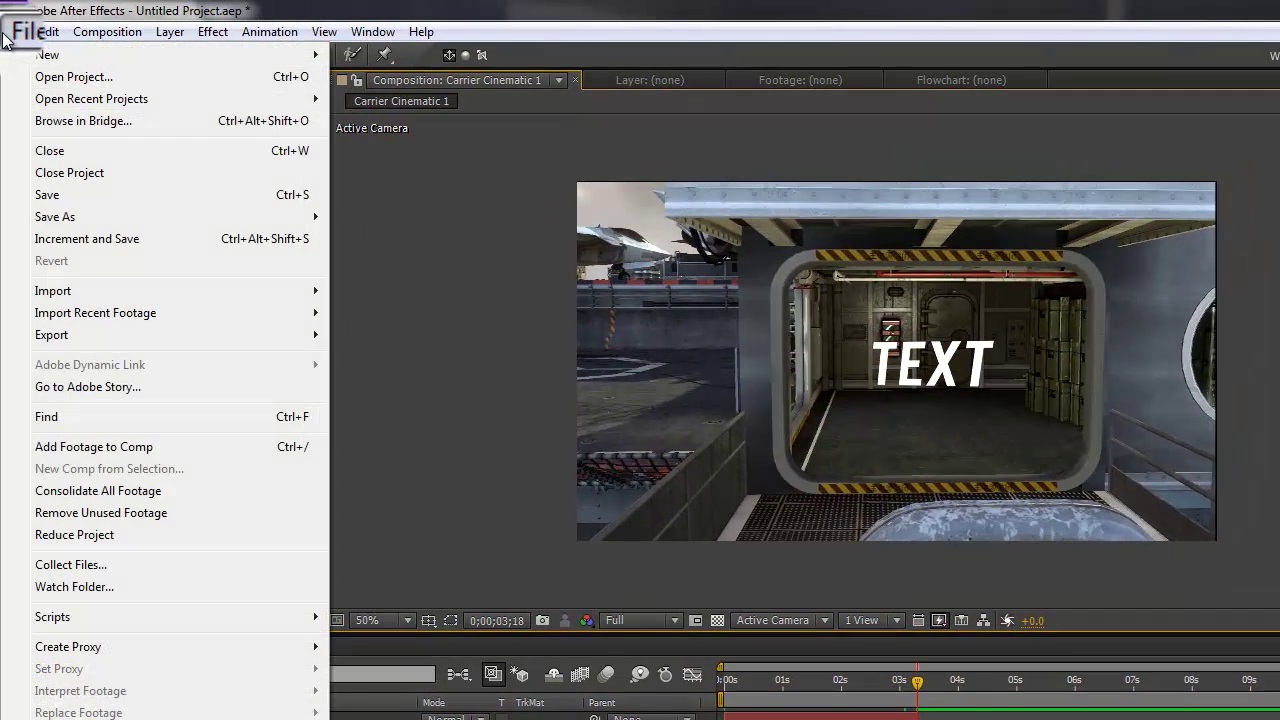
pyautogui.moveTo(130, 35)
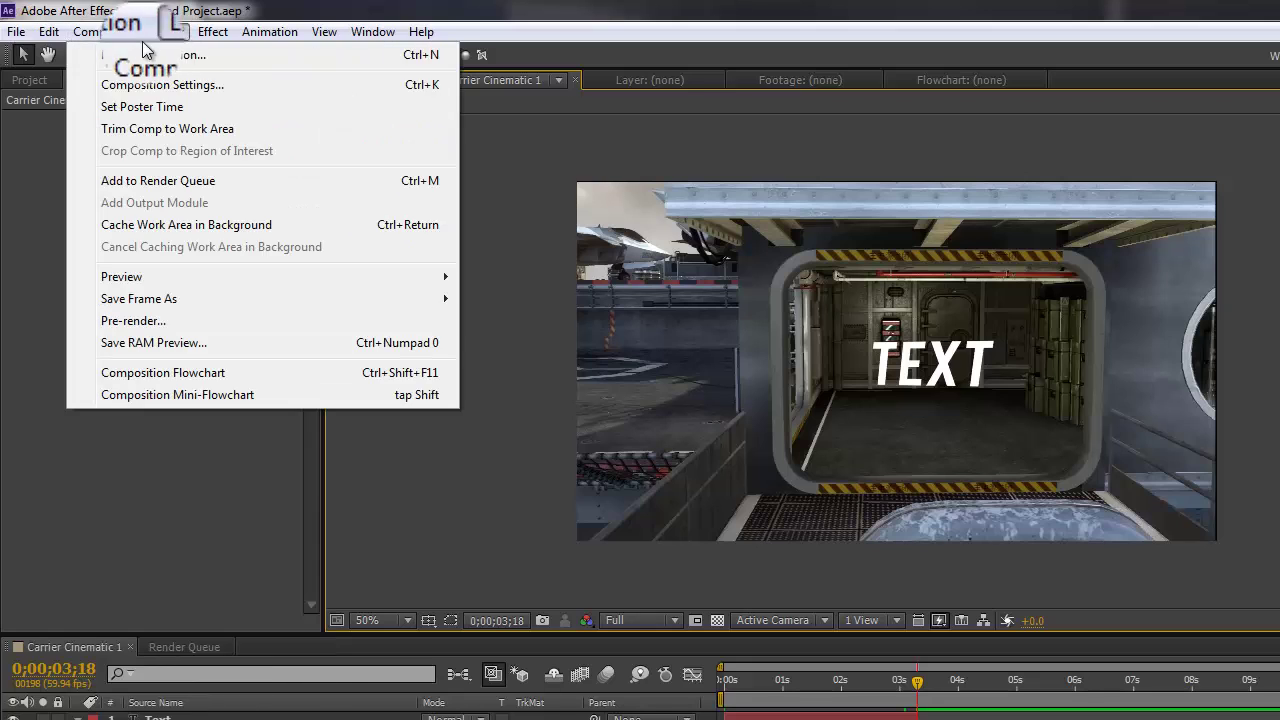
pyautogui.click(152, 189)
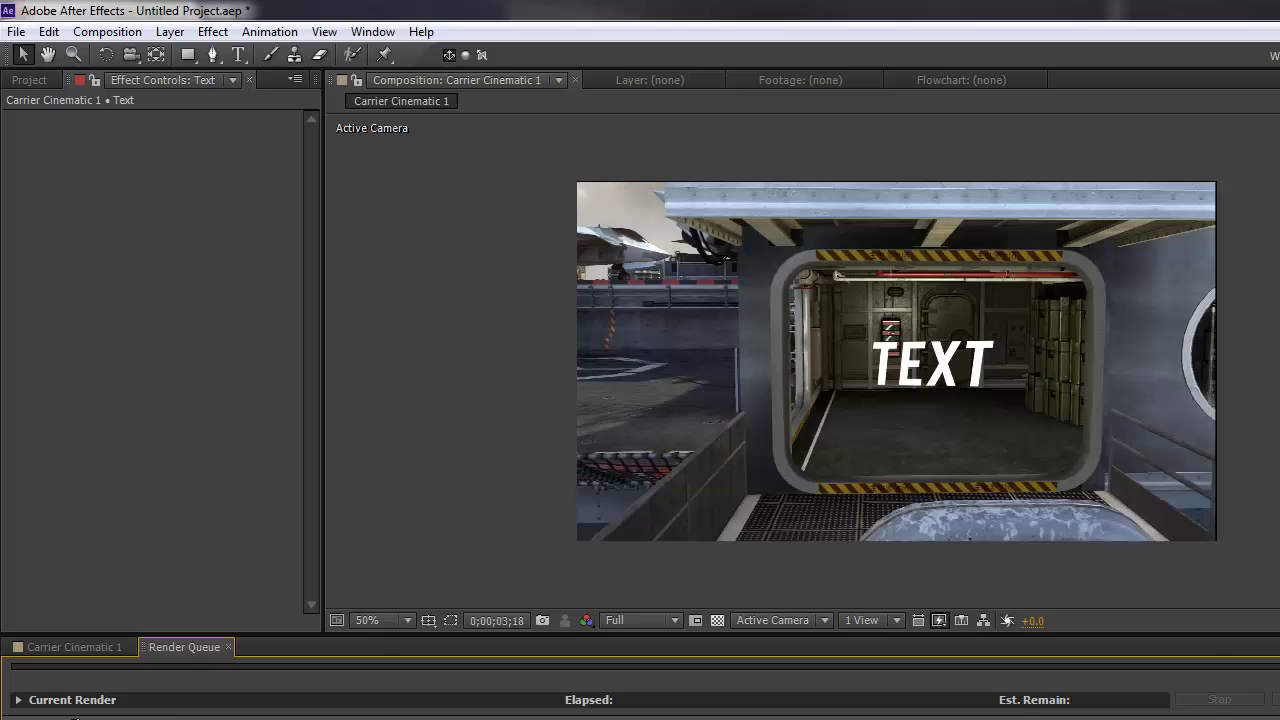
pyautogui.click(1125, 671)
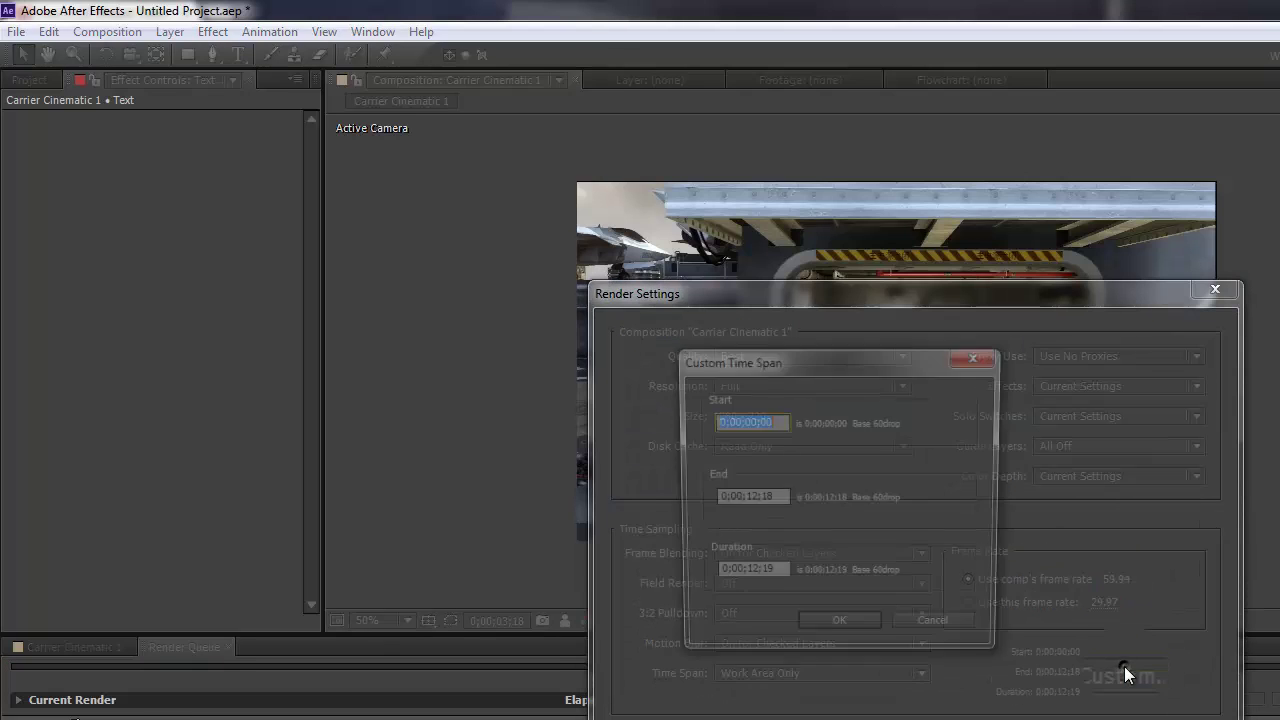
pyautogui.moveTo(785, 498); pyautogui.dragTo(740, 498)
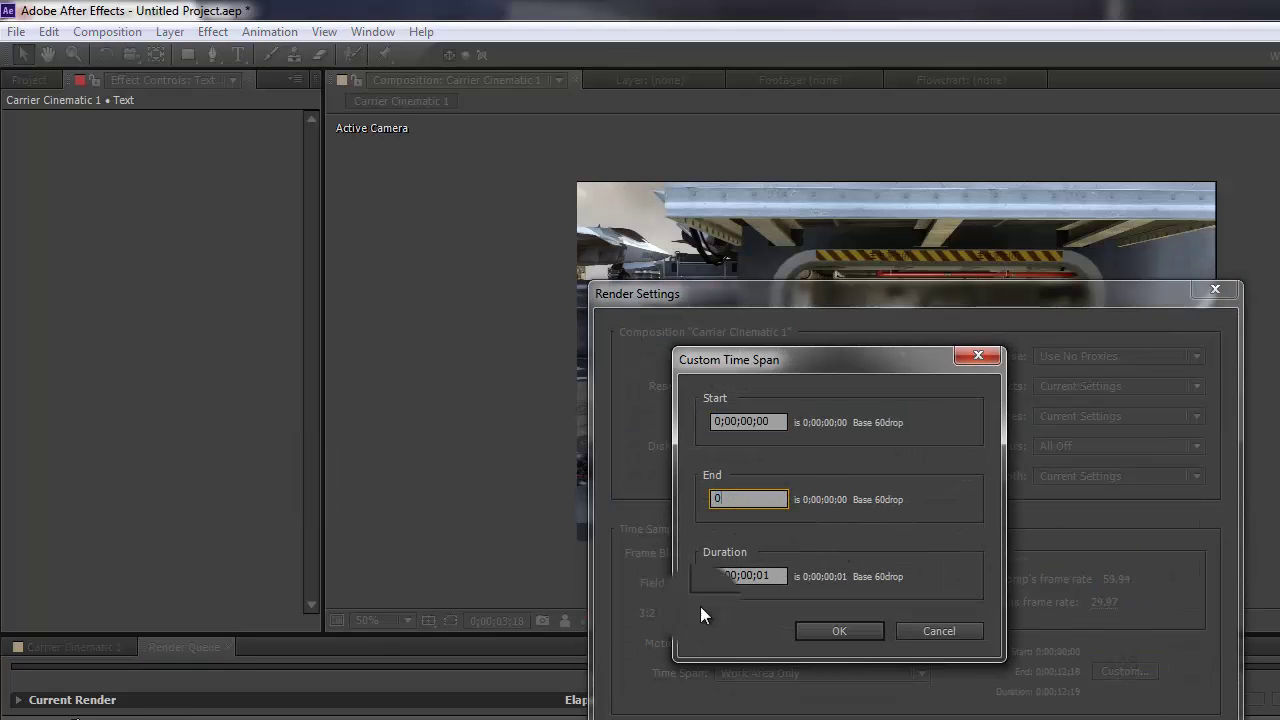
pyautogui.write('00;00;00')
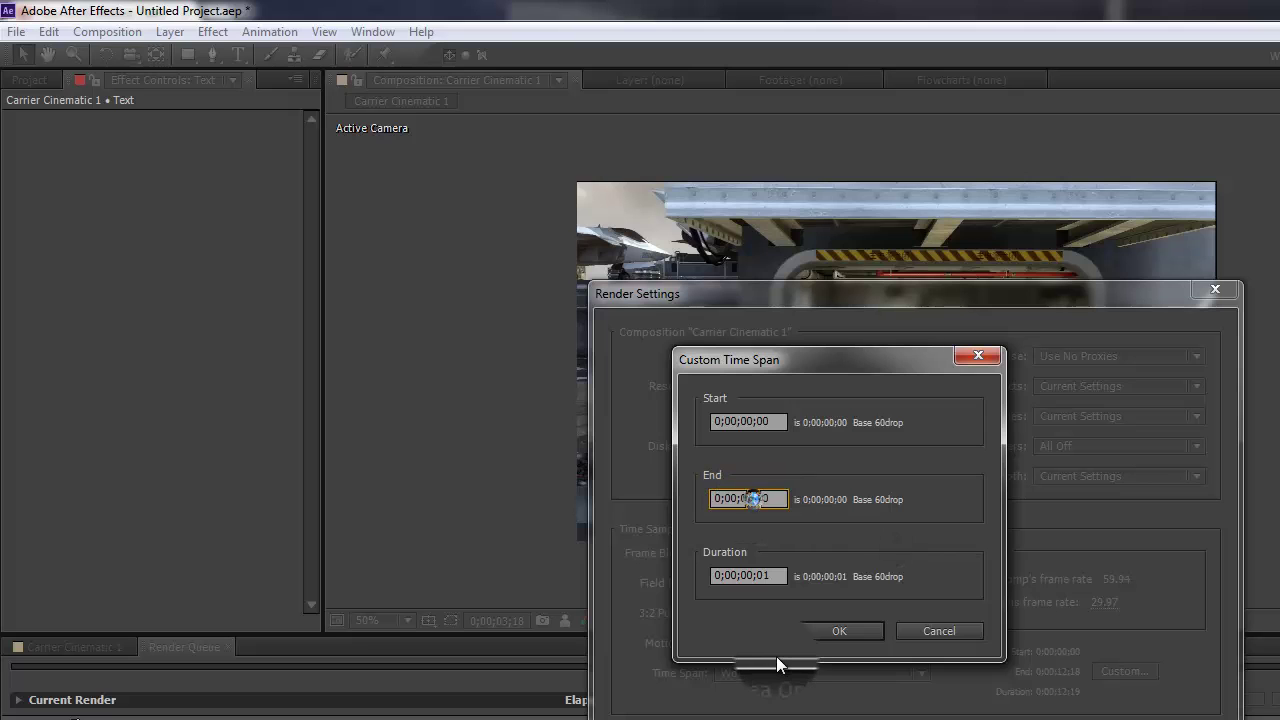
pyautogui.write('3:00')
pyautogui.press('Return')
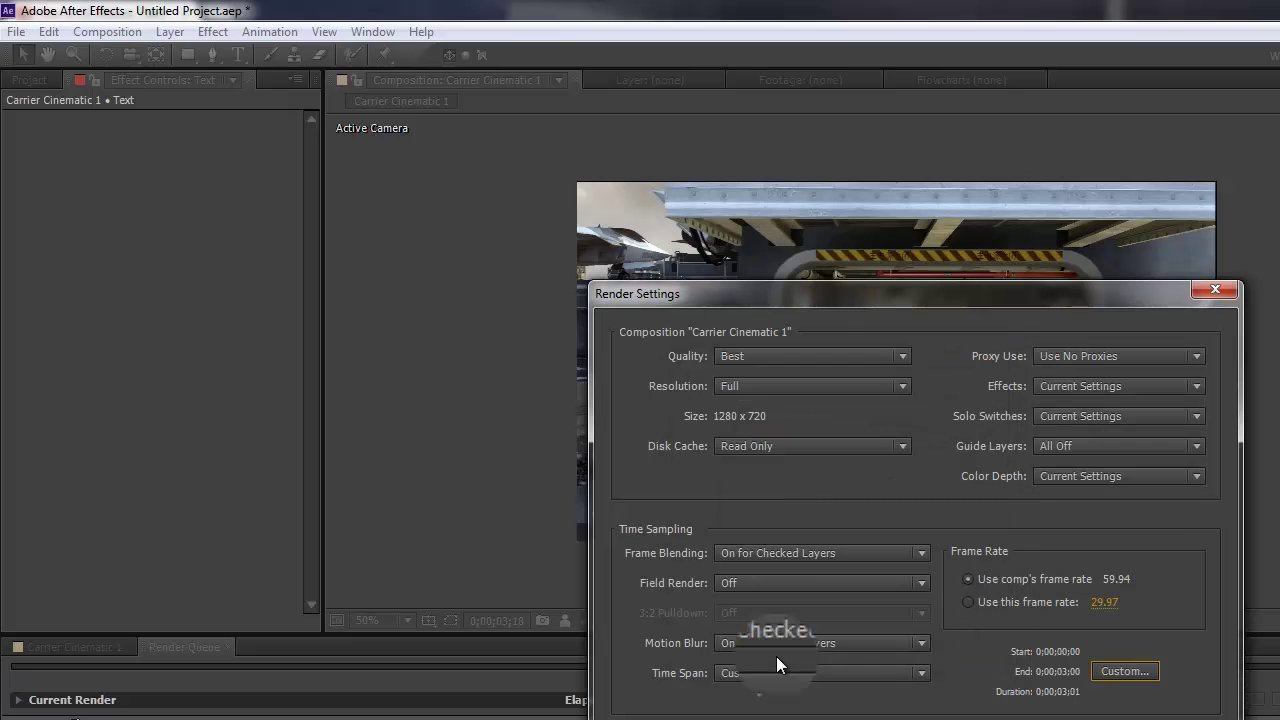
pyautogui.press('Return')
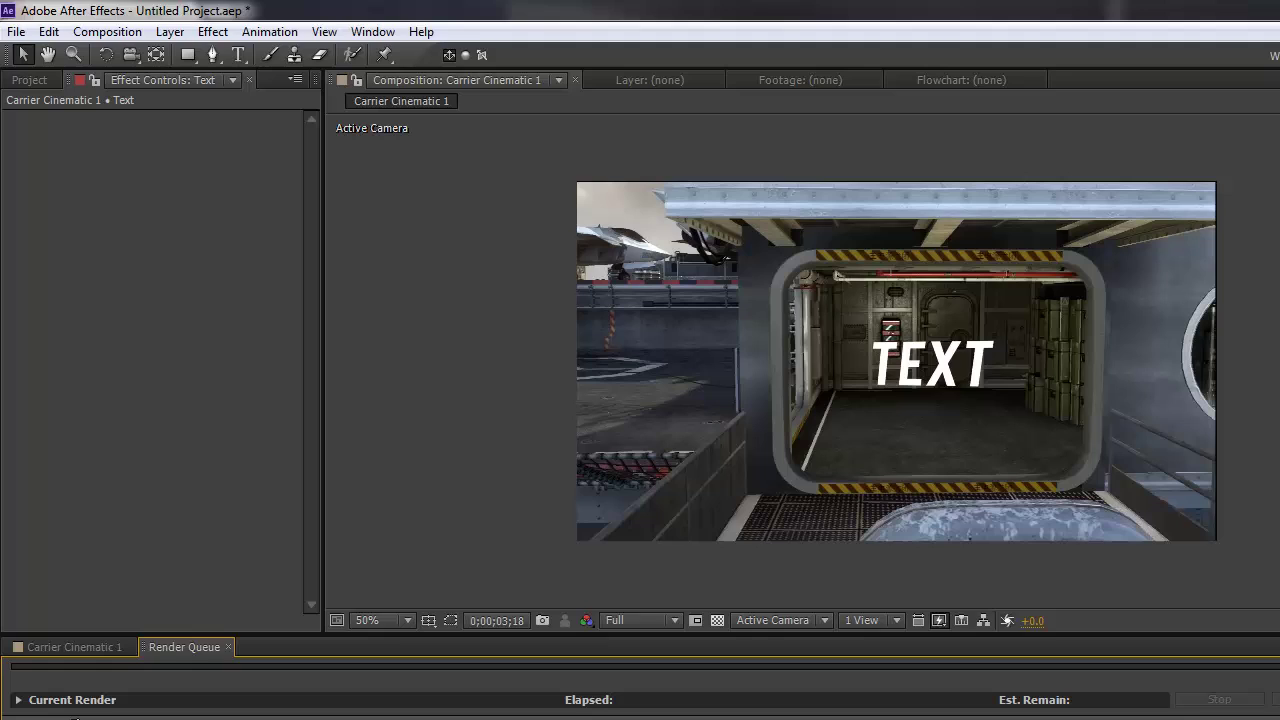
pyautogui.click(76, 718)
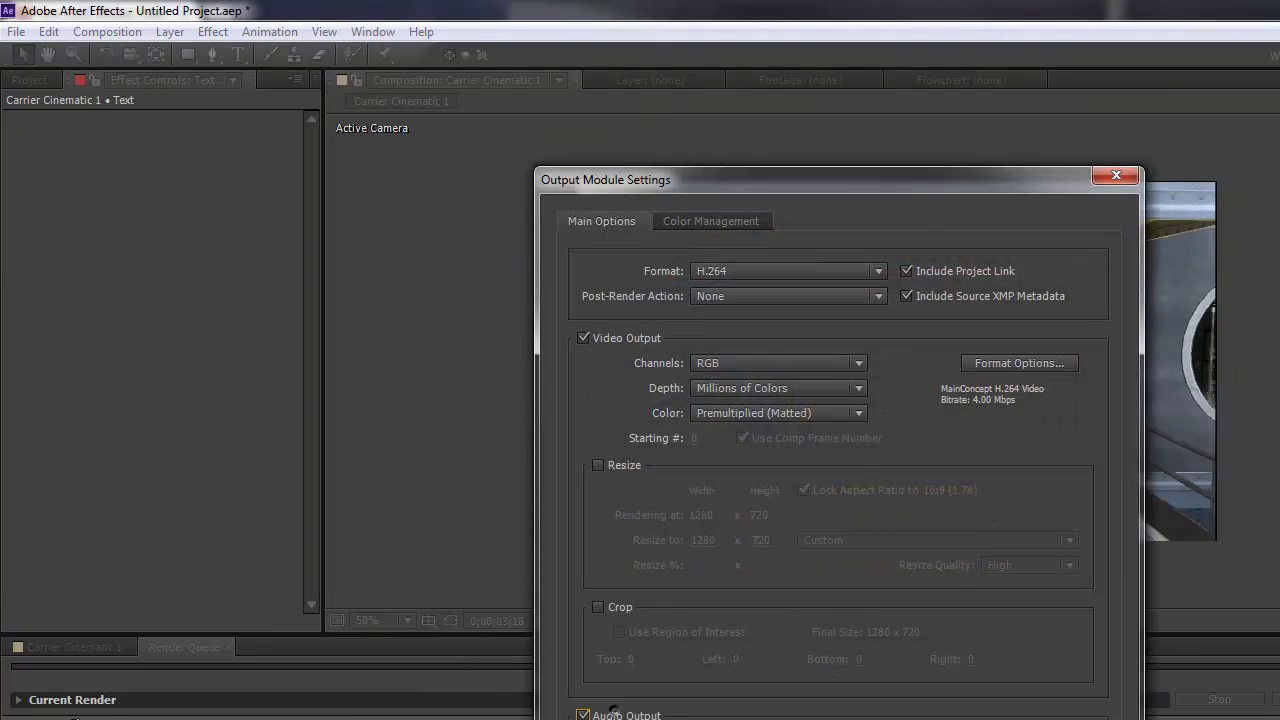
pyautogui.press('Return')
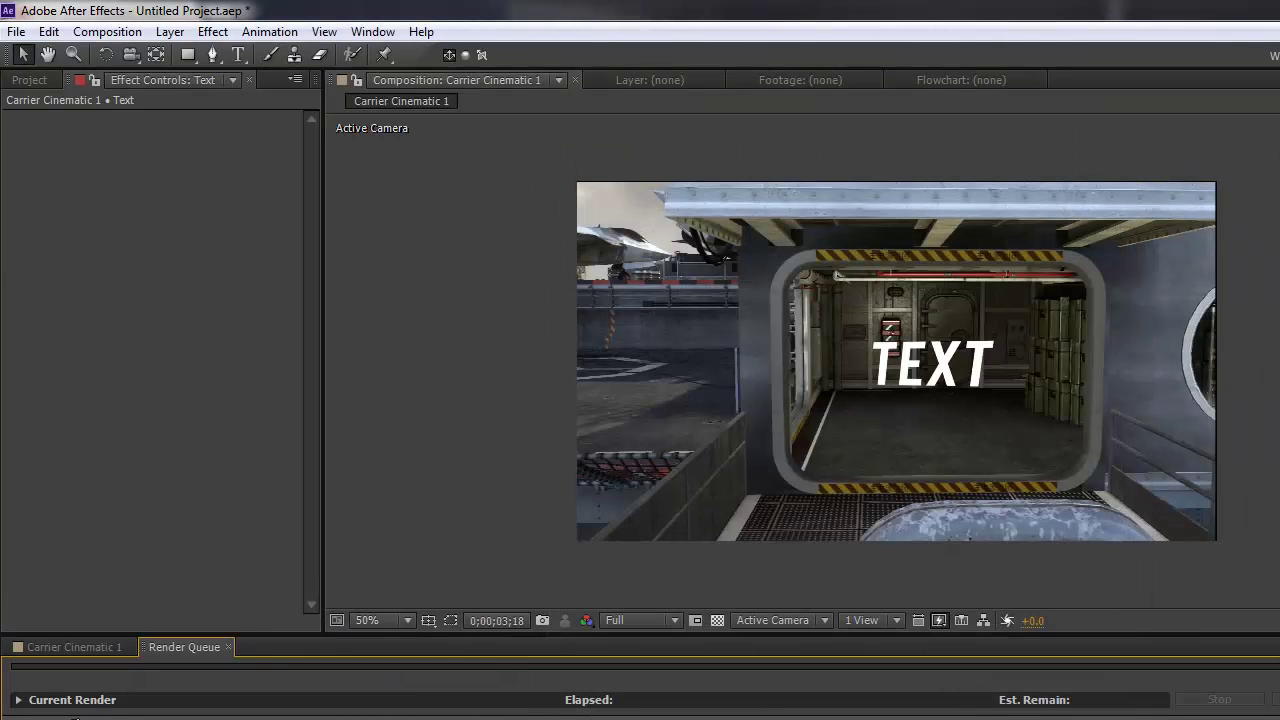
# Name the output file tut.mp4 and start the render.
pyautogui.click(980, 710)
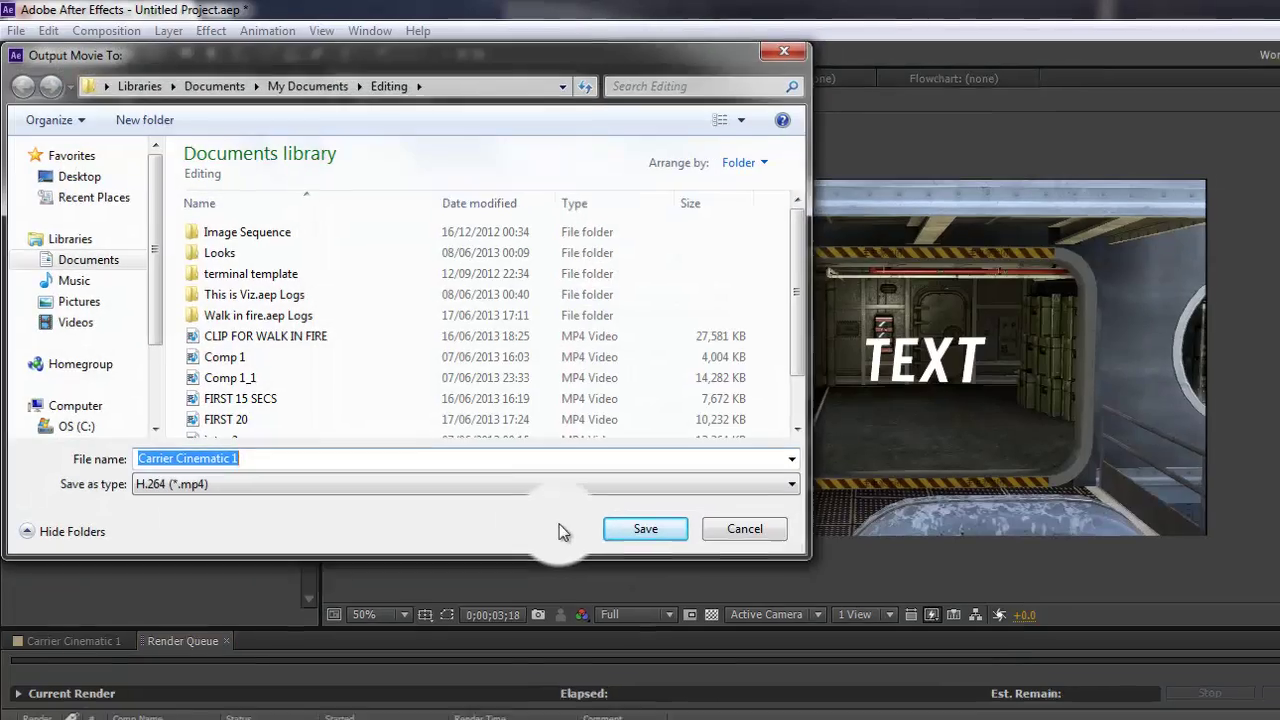
pyautogui.write('tut')
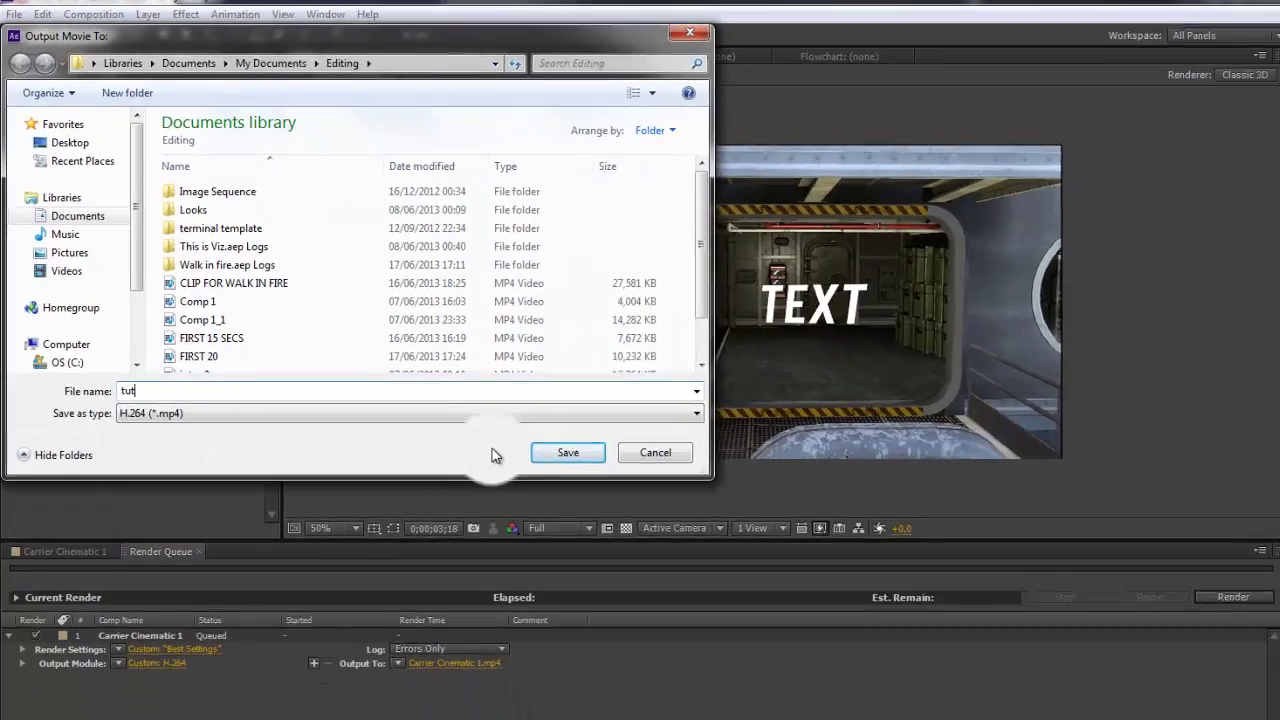
pyautogui.click(567, 452)
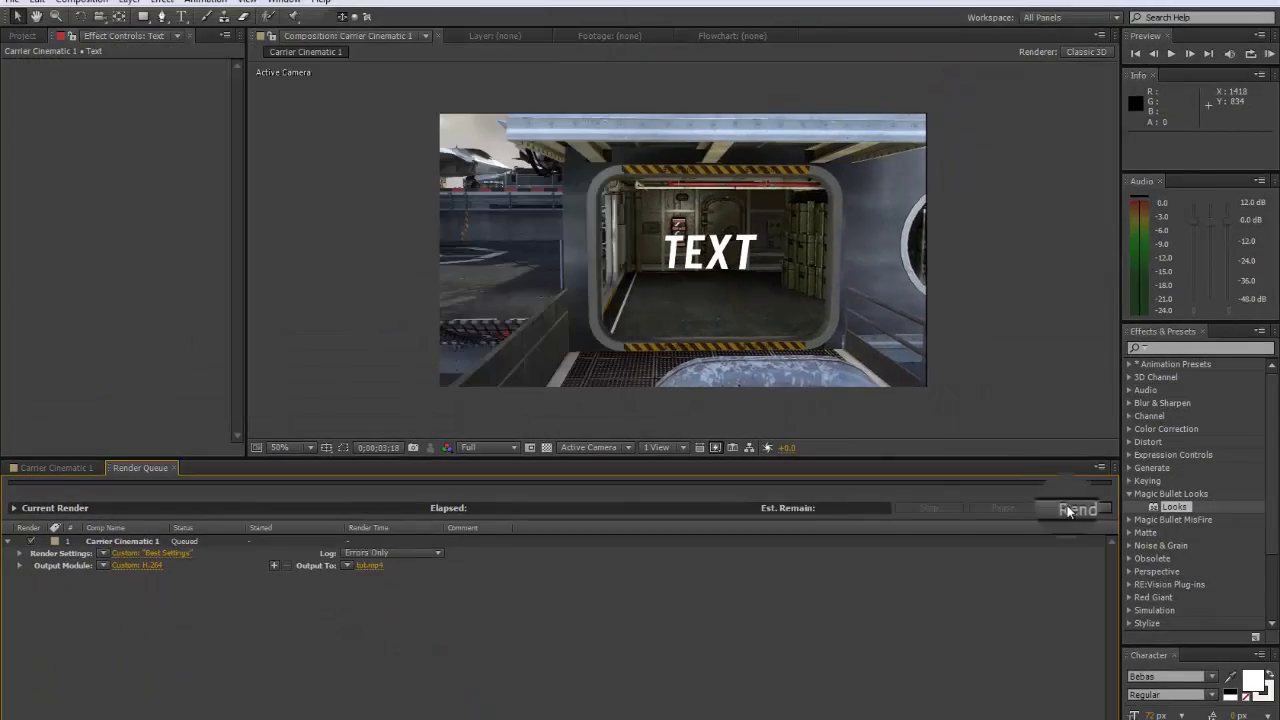
pyautogui.click(1068, 511)
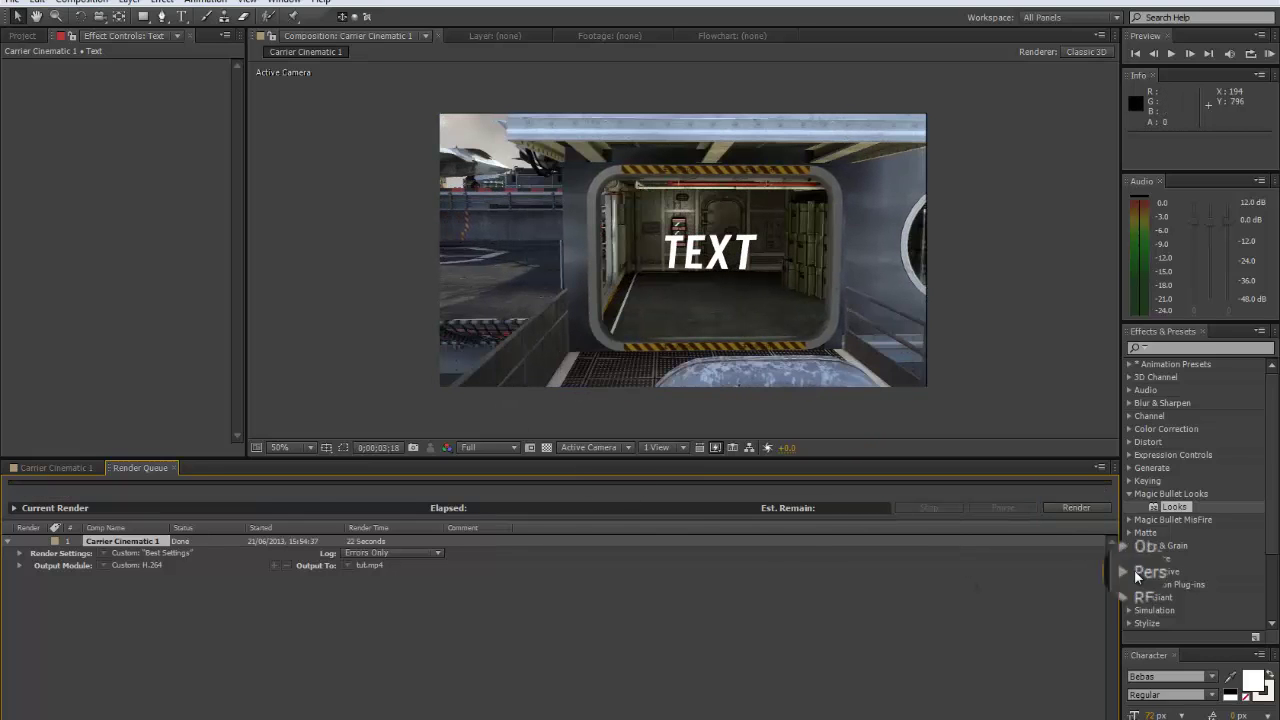
# Delete the TEXT, M2TS and 3D Tracker Camera layers, then show the rendered file's folder.
pyautogui.click(55, 467)
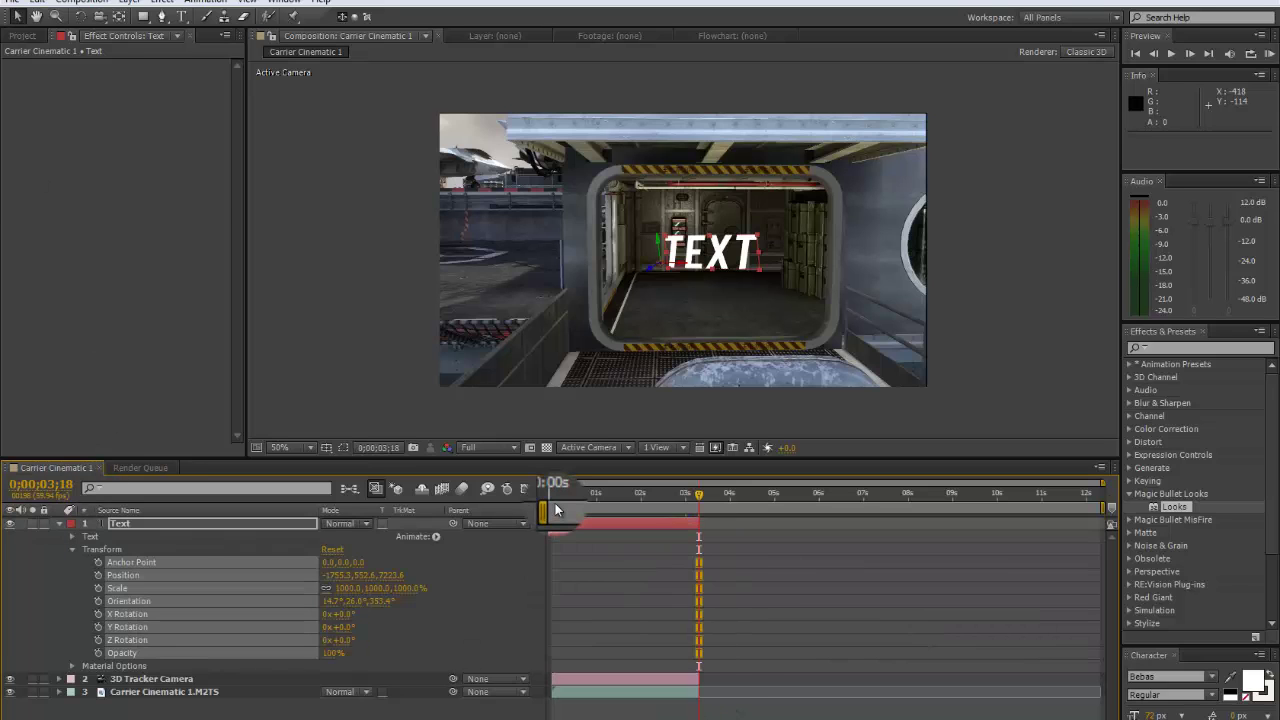
pyautogui.press('Delete')
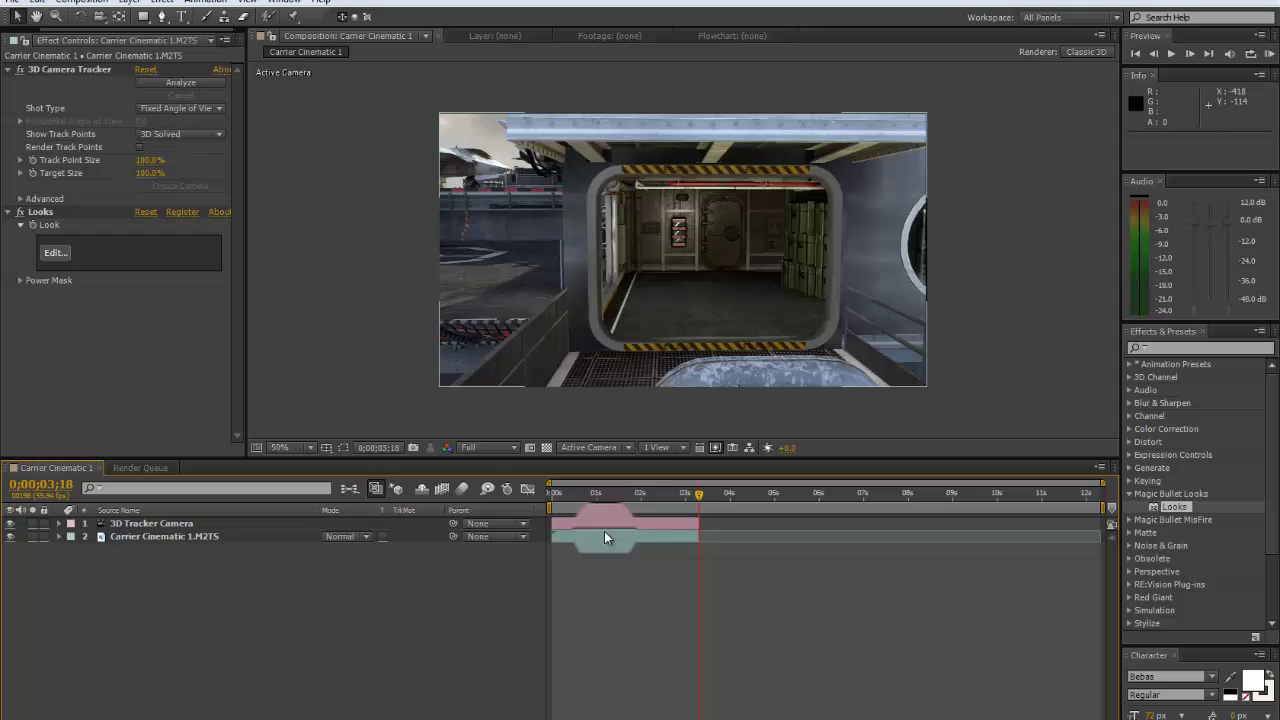
pyautogui.click(604, 531)
pyautogui.press('Delete')
pyautogui.click(603, 523)
pyautogui.press('Delete')
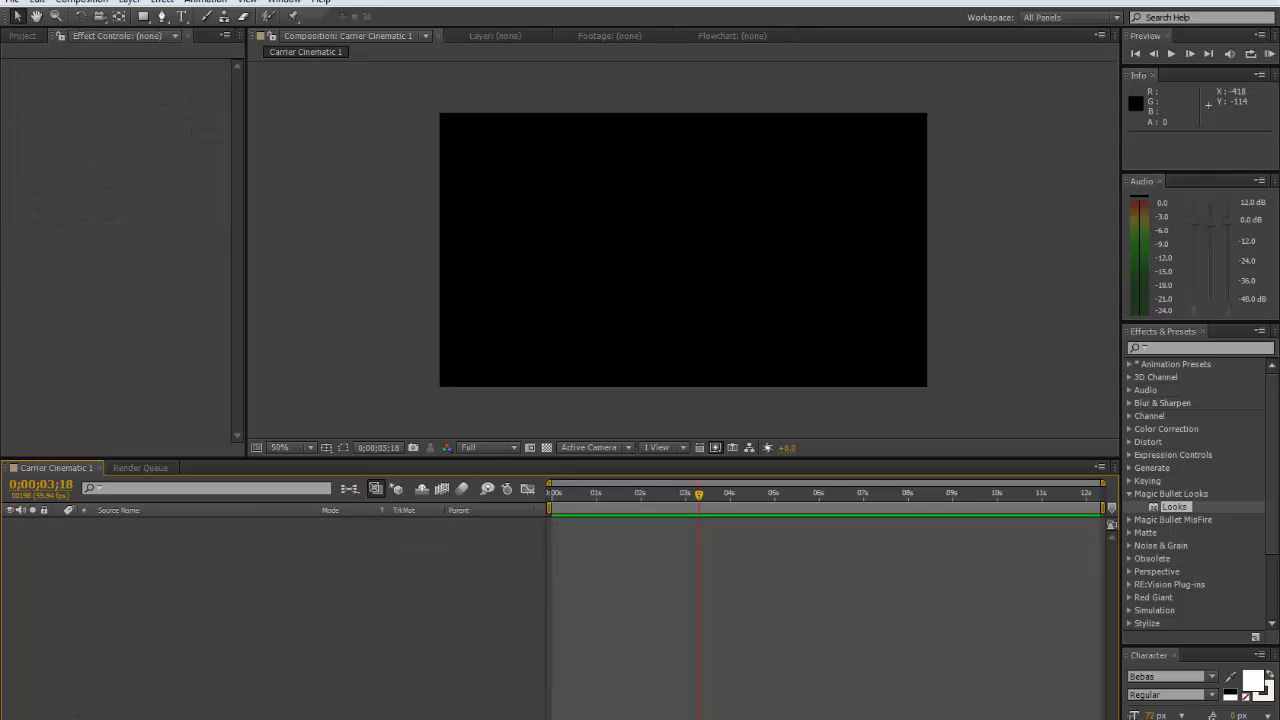
pyautogui.hotkey('ctrl', 'i')
# Select the tut video in the Editing folder, drag it toward After Effects, and return there.
pyautogui.click(1032, 240)
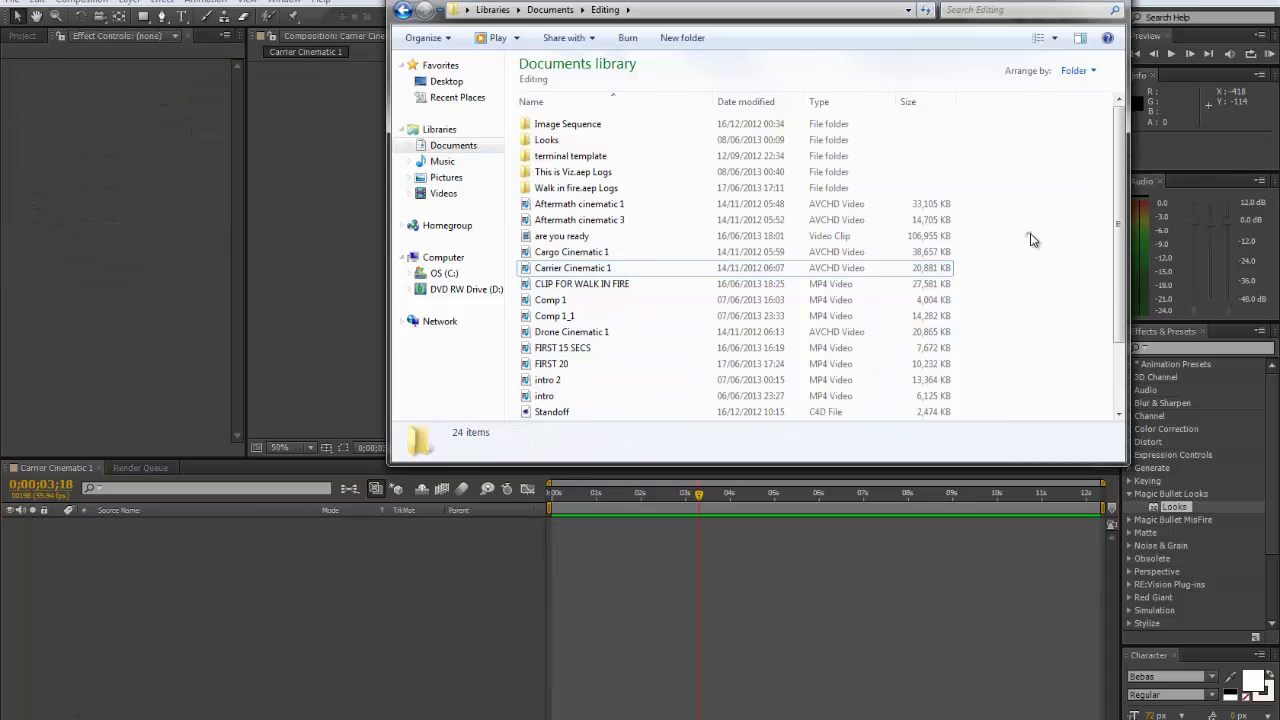
pyautogui.scroll(-2, 603, 357)
pyautogui.click(556, 412)
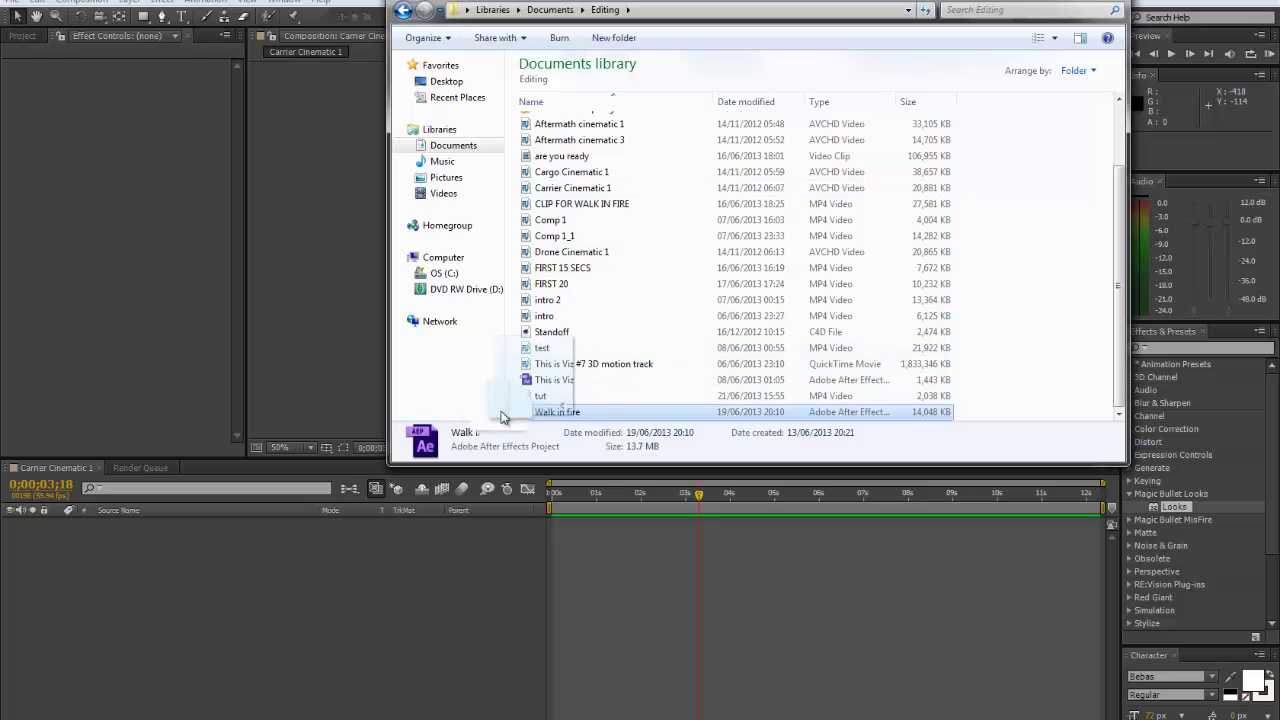
pyautogui.moveTo(608, 391); pyautogui.dragTo(415, 492)
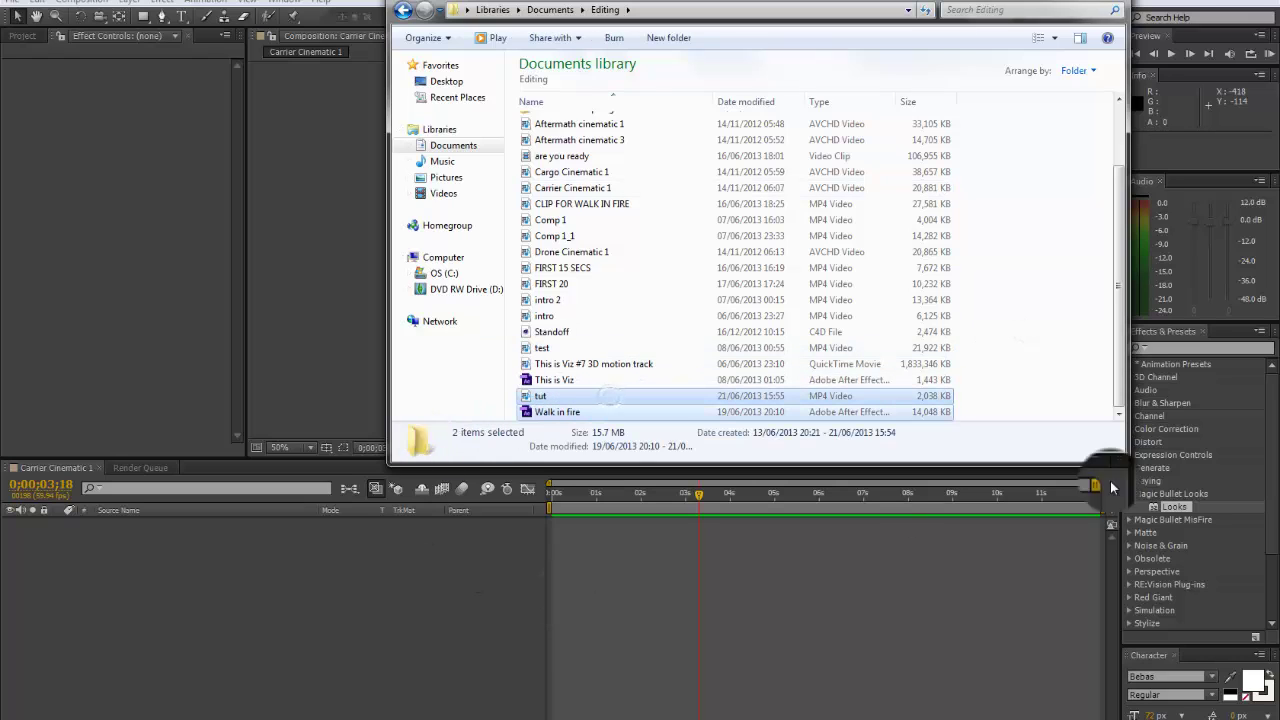
pyautogui.click(610, 420)
pyautogui.moveTo(540, 396); pyautogui.dragTo(67, 90)
pyautogui.click(23, 40)
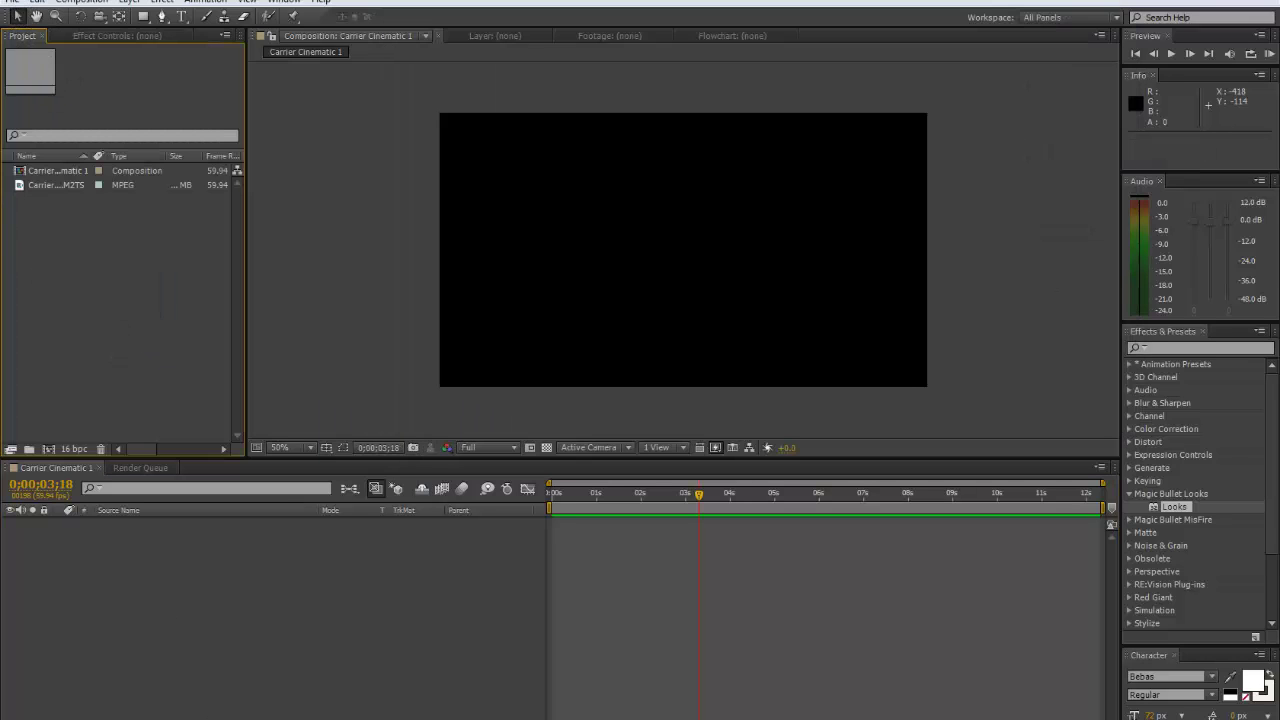
# Import tut.mp4 into the Project panel from the Editing folder.
pyautogui.hotkey('alt', 'Tab')
pyautogui.moveTo(540, 396); pyautogui.dragTo(59, 265)
pyautogui.click(180, 342)
# Place tut.mp4 in Carrier Cinematic 1, play it from the start, and scale it slightly past the frame.
pyautogui.moveTo(35, 200); pyautogui.dragTo(551, 533)
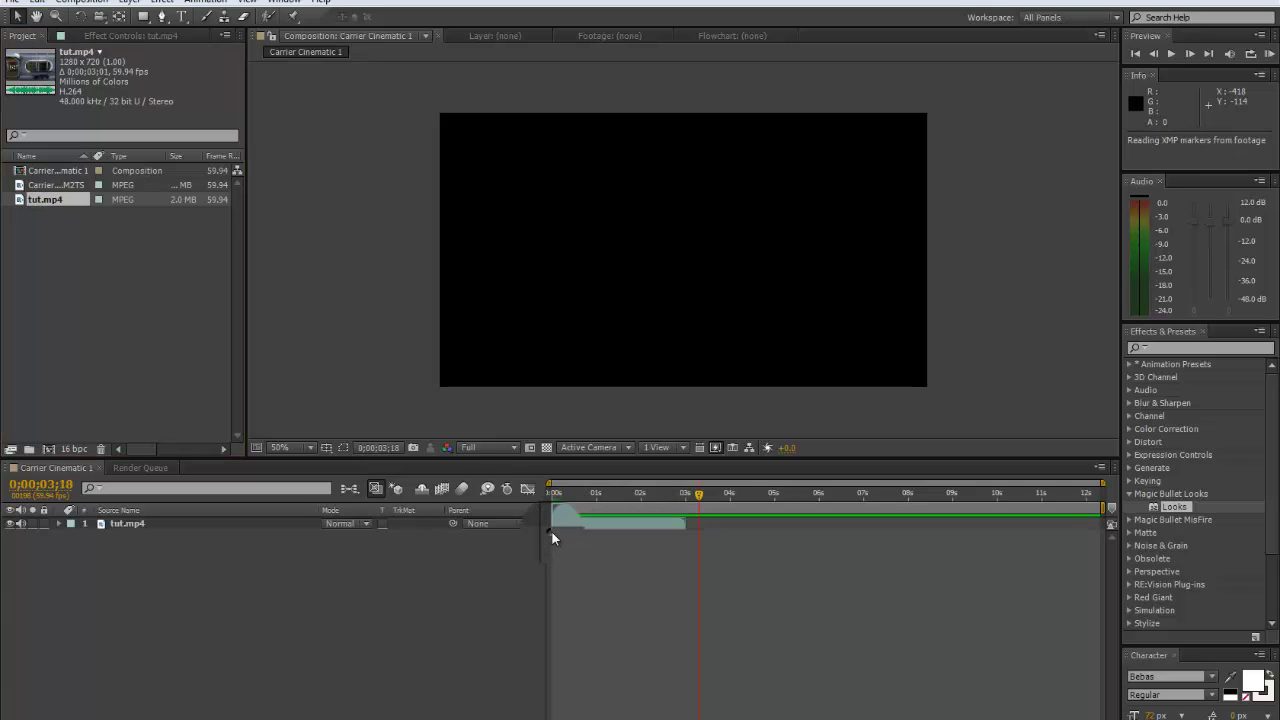
pyautogui.click(554, 500)
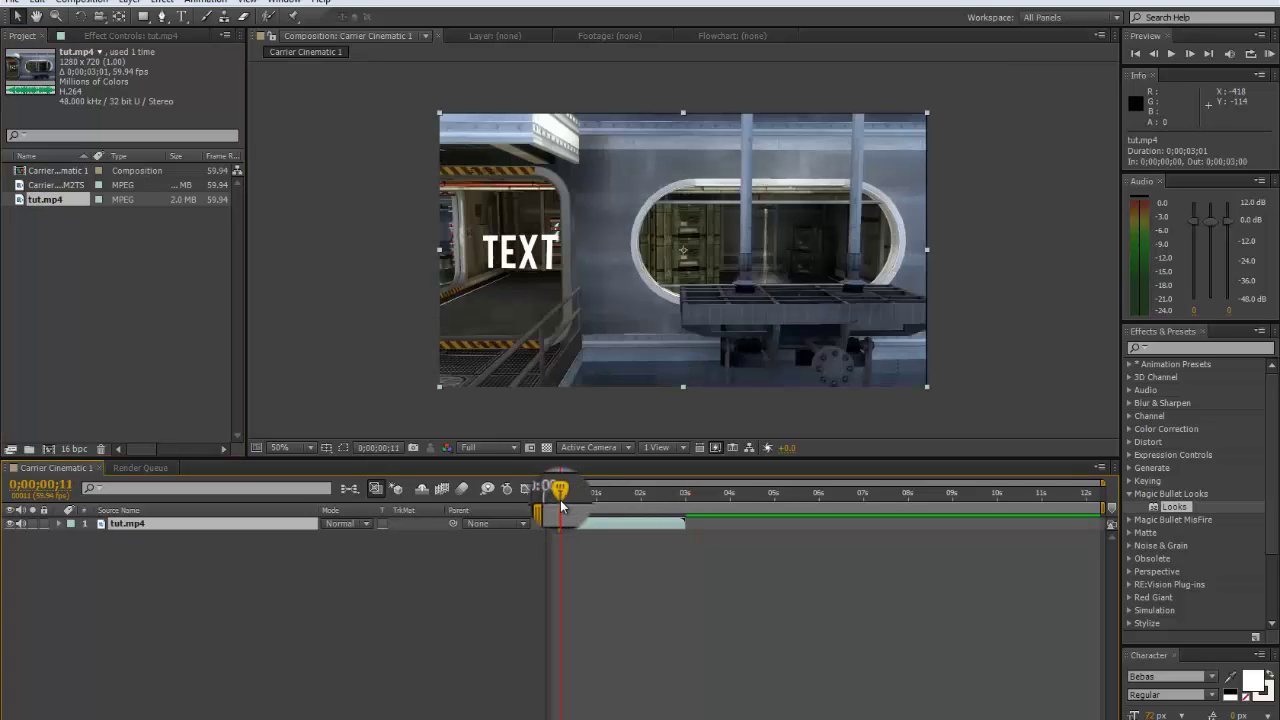
pyautogui.press('space')
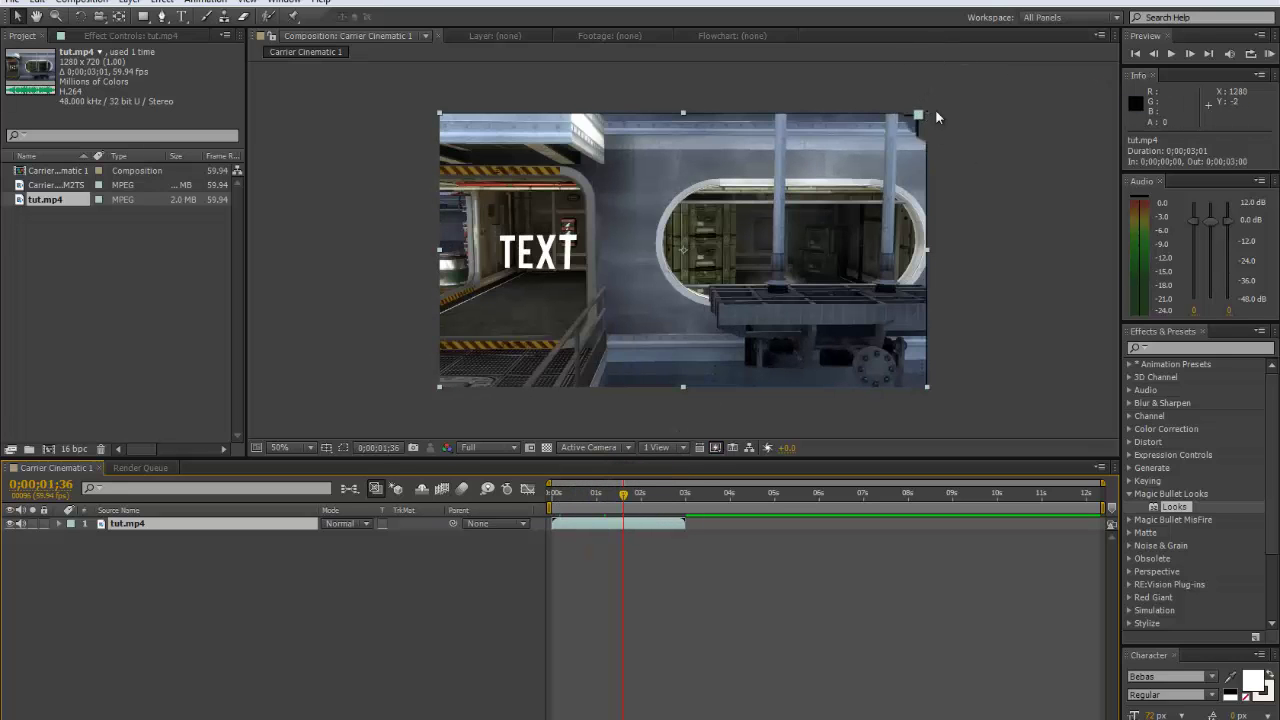
pyautogui.moveTo(919, 116); pyautogui.dragTo(948, 100)
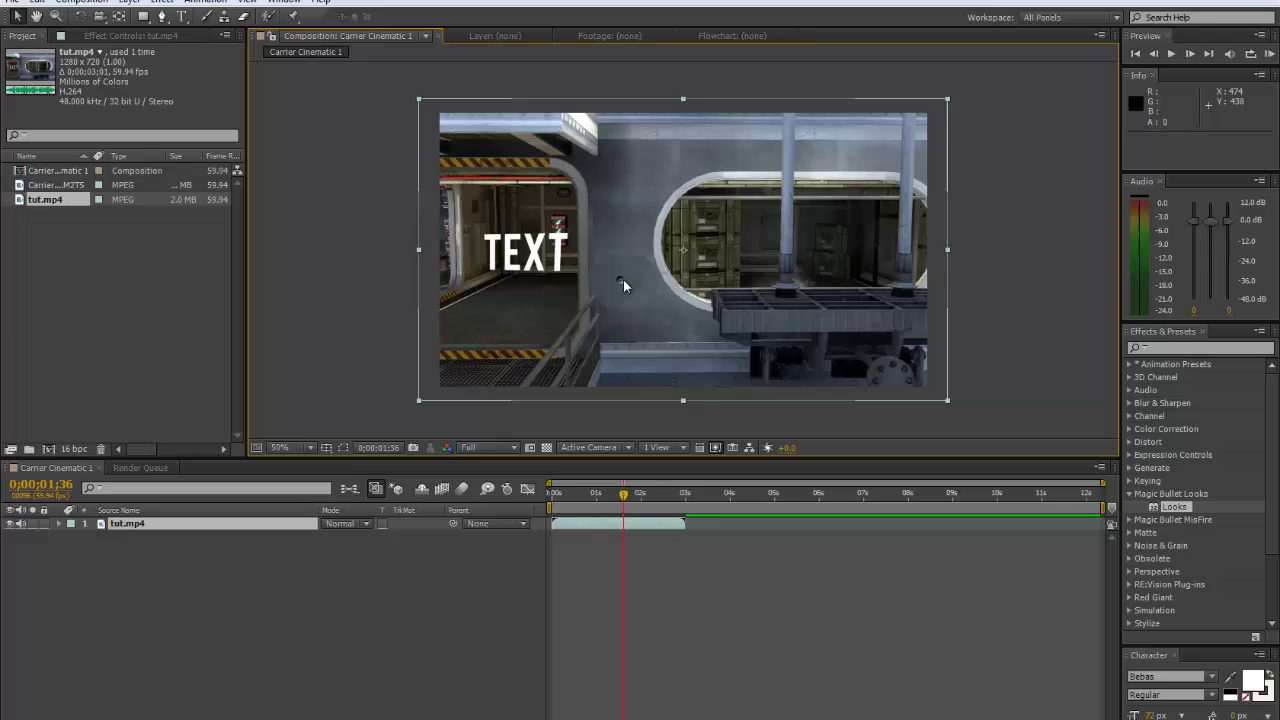
pyautogui.click(1182, 344)
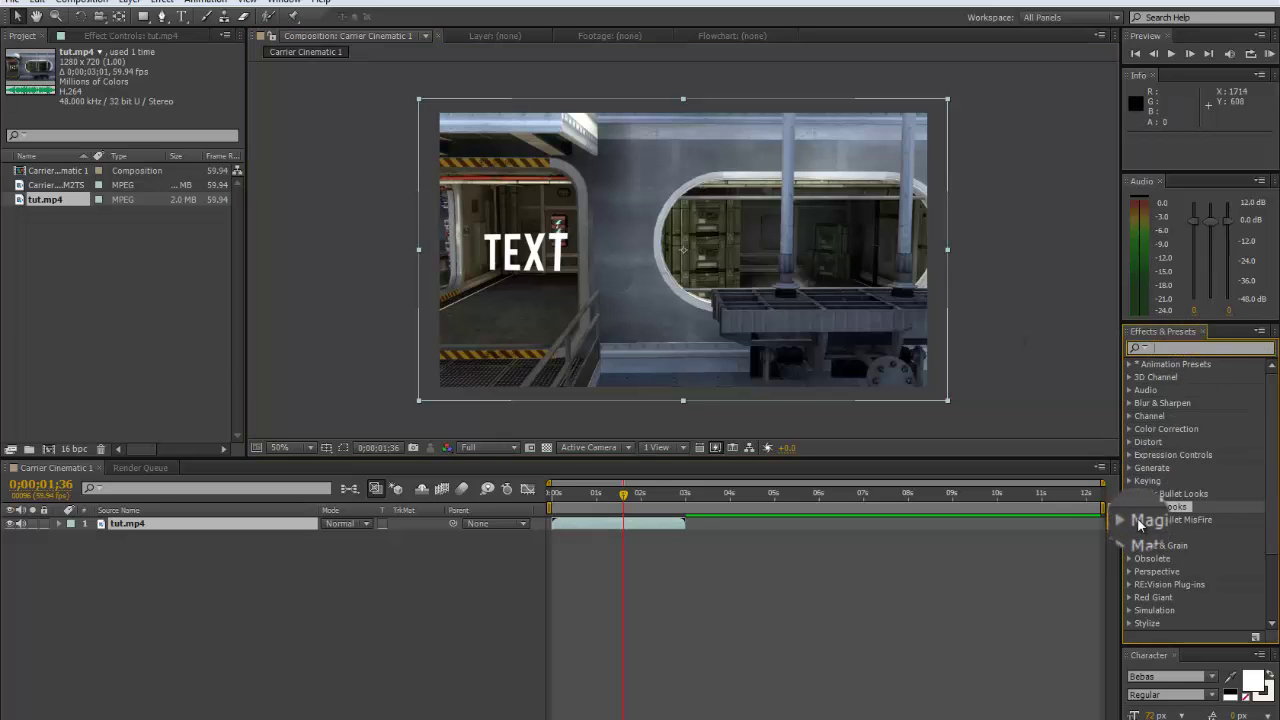
# Apply Magic Bullet Looks to tut.mp4, try a pink look, then choose the blue Cinematic look.
pyautogui.moveTo(1170, 515); pyautogui.dragTo(643, 523)
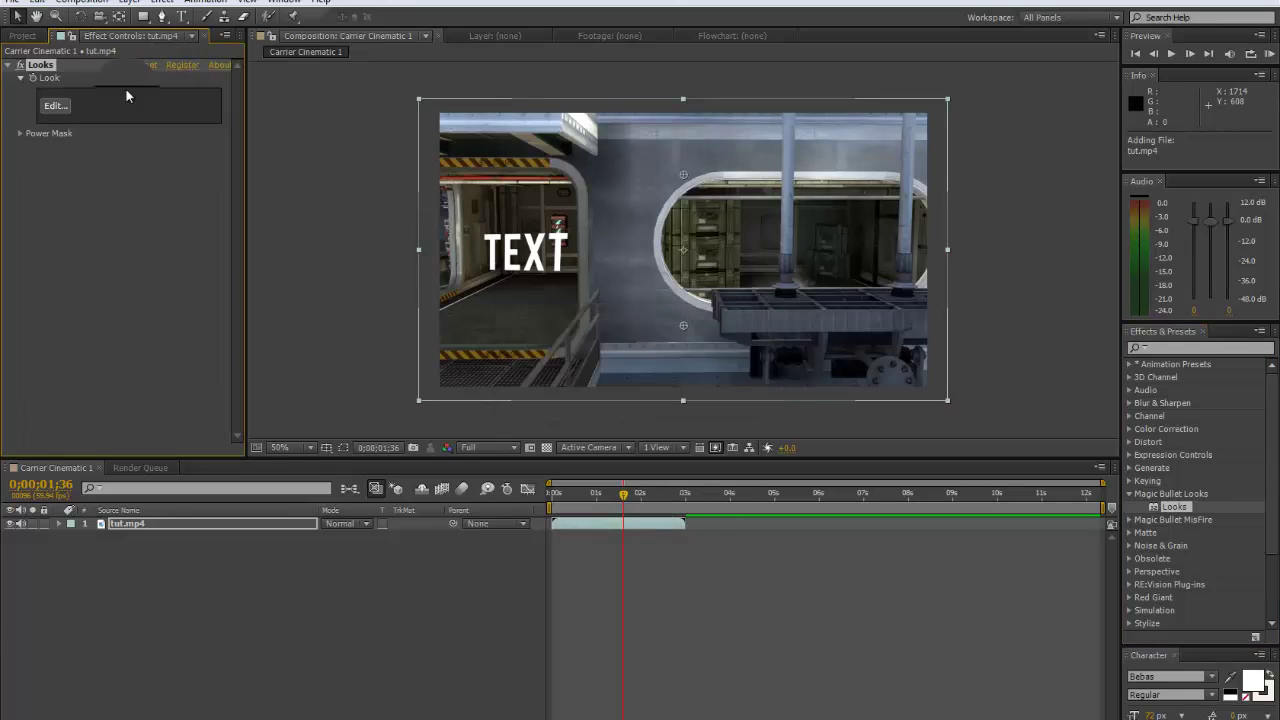
pyautogui.click(62, 108)
pyautogui.moveTo(2, 310)
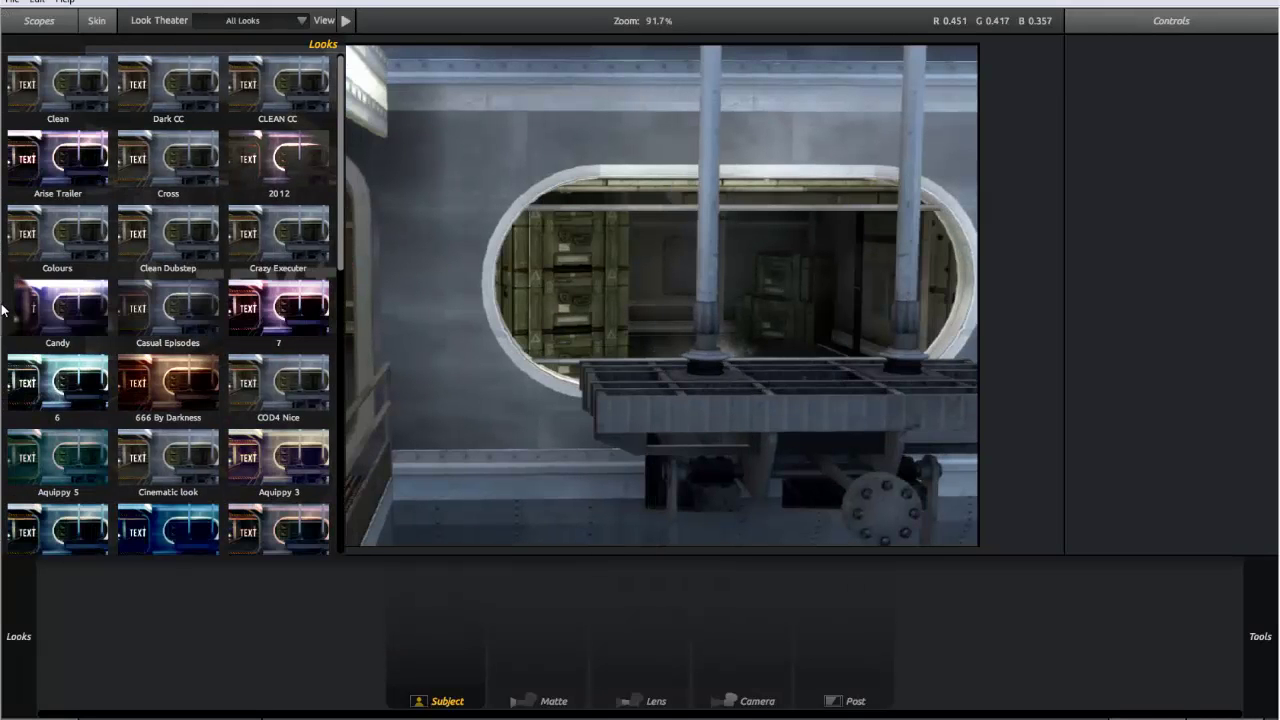
pyautogui.click(283, 328)
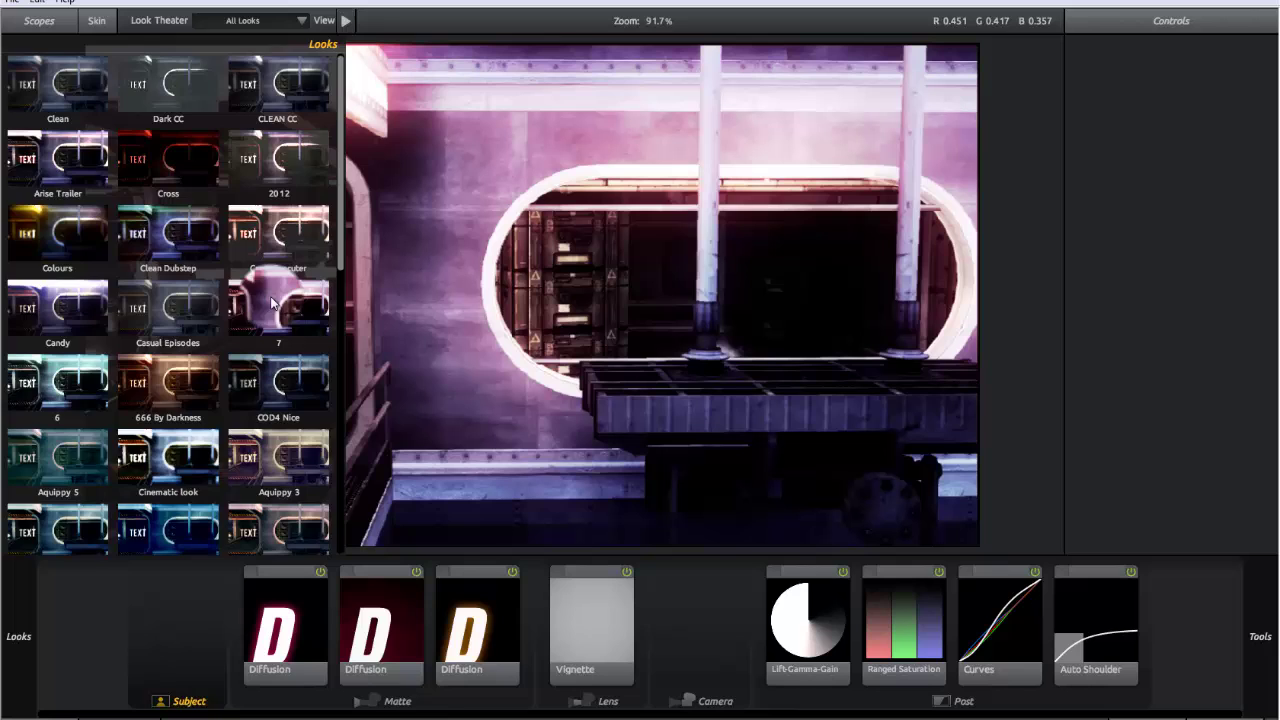
pyautogui.moveTo(2, 350)
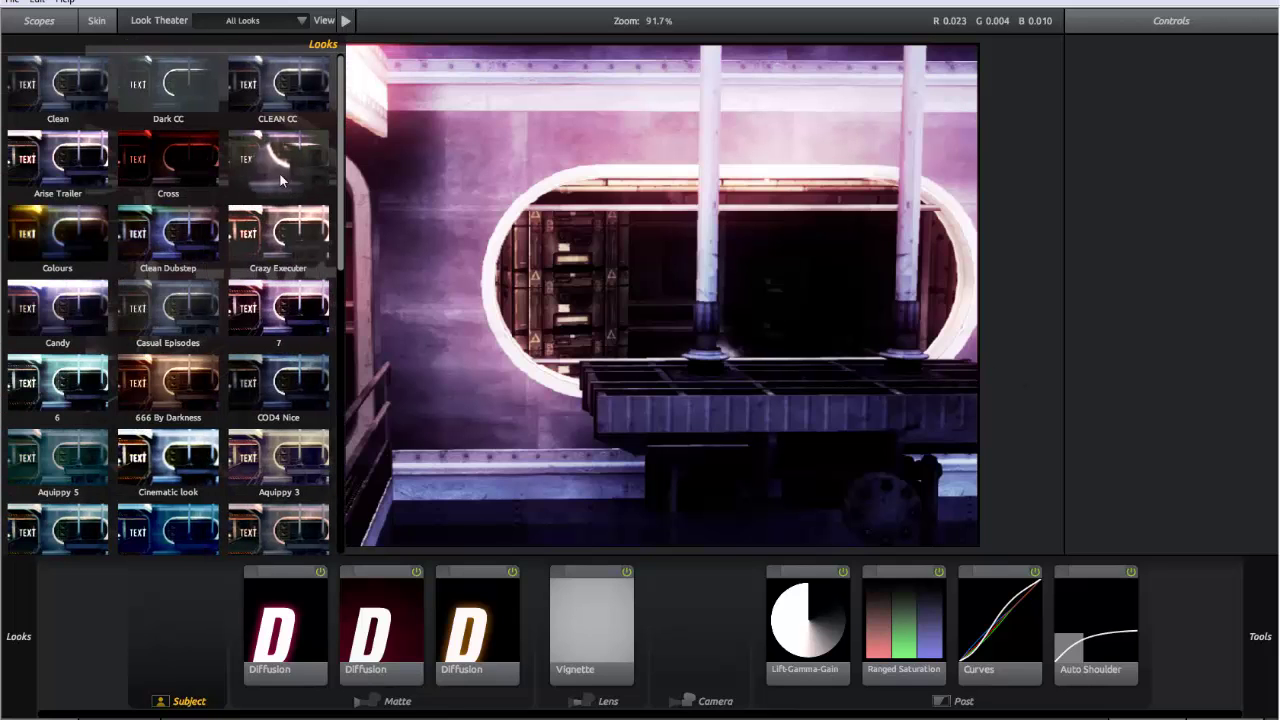
pyautogui.scroll(-3, 183, 313)
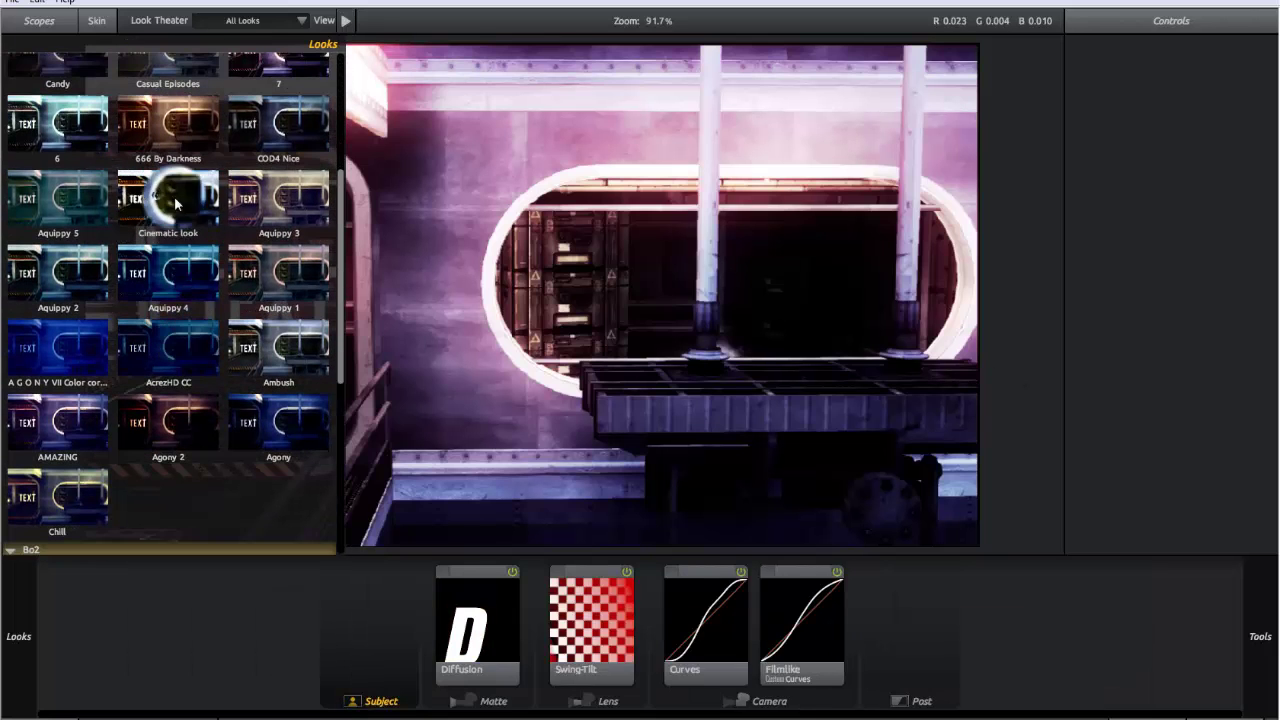
pyautogui.click(256, 213)
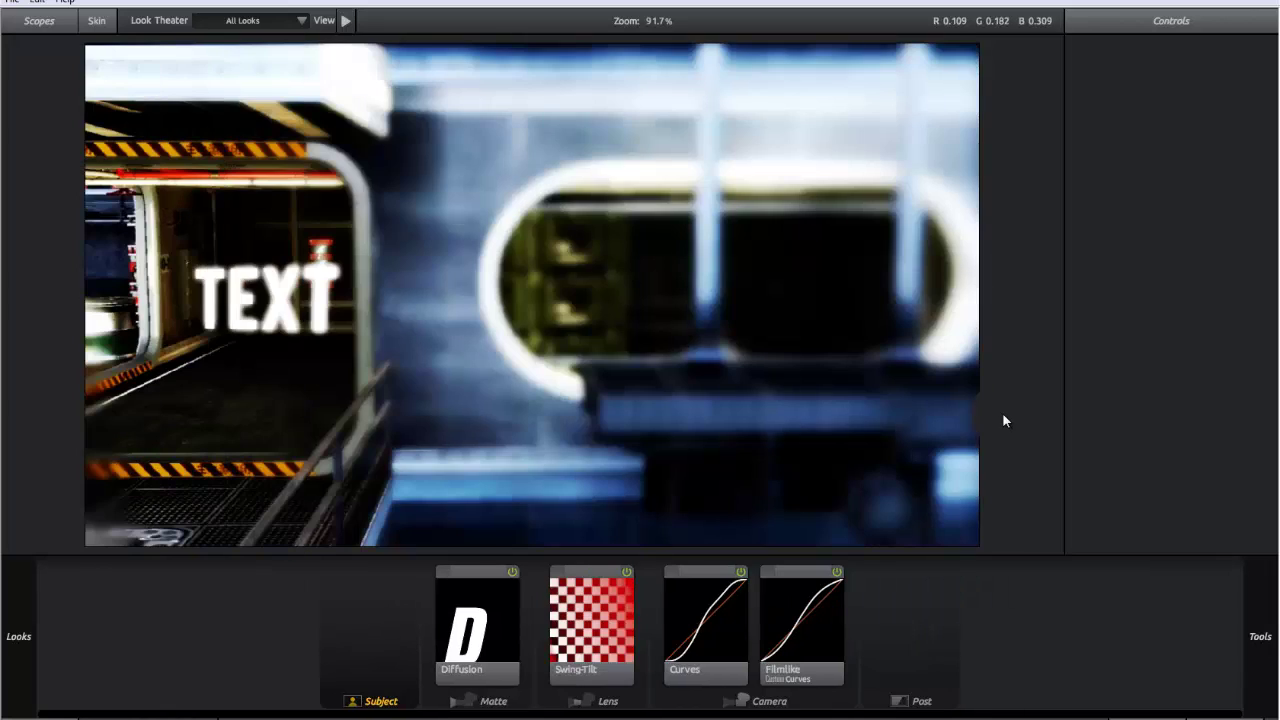
pyautogui.moveTo(2, 255)
# Apply a warm yellow look and scrub the timeline to check the grade.
pyautogui.moveTo(39, 277)
pyautogui.click(40, 335)
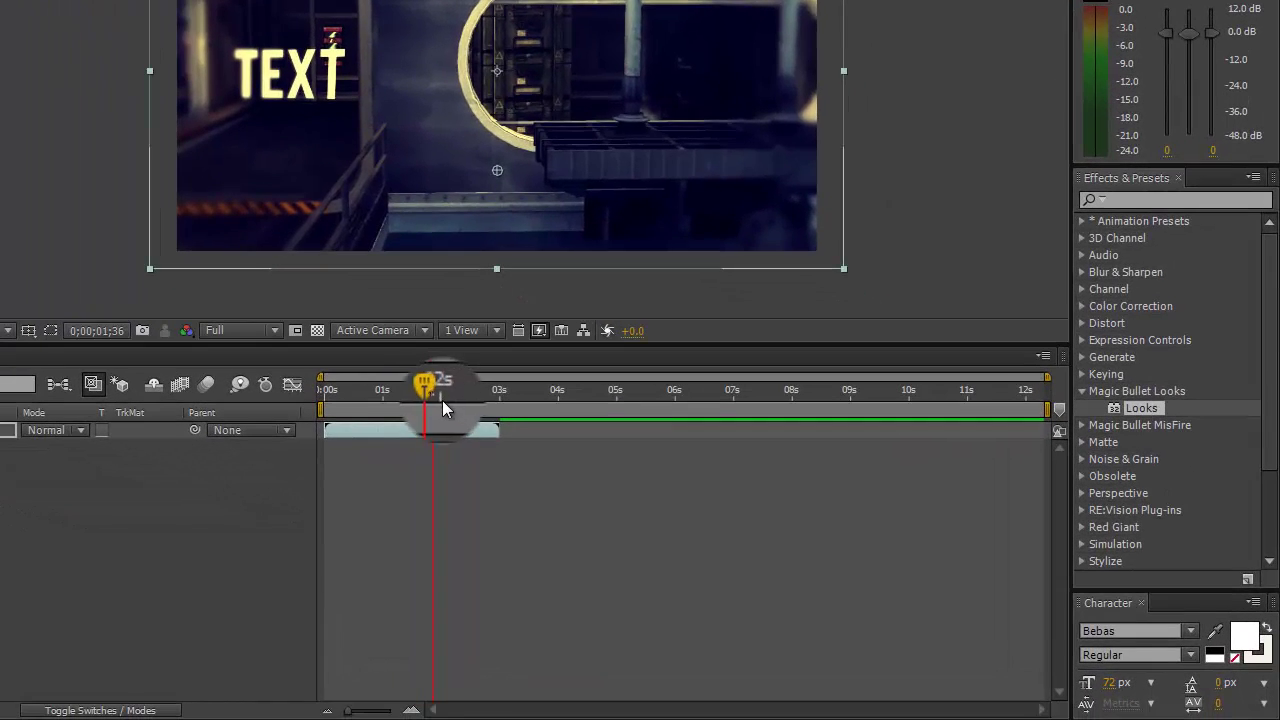
pyautogui.moveTo(442, 400); pyautogui.dragTo(460, 437)
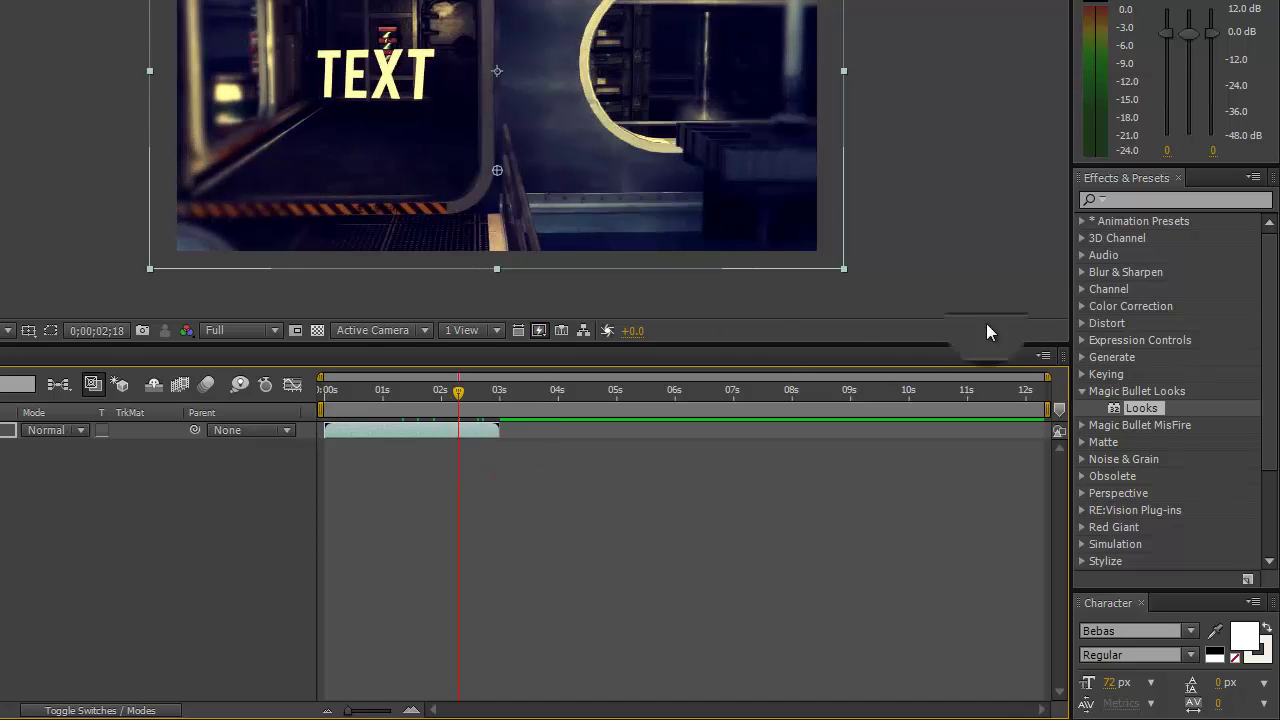
# Bring the Looks effect back onto the tut.mp4 footage layer.
pyautogui.click(1006, 233)
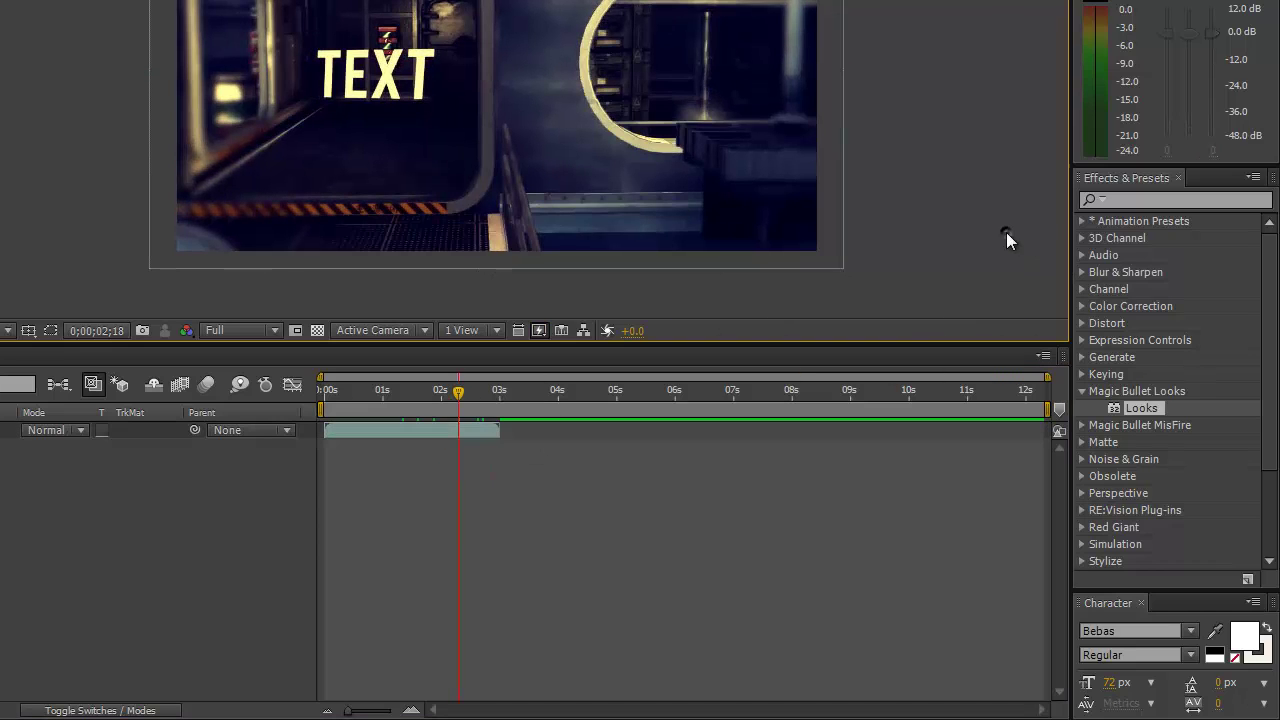
pyautogui.click(506, 83)
pyautogui.click(917, 122)
pyautogui.moveTo(1140, 408); pyautogui.dragTo(1083, 393)
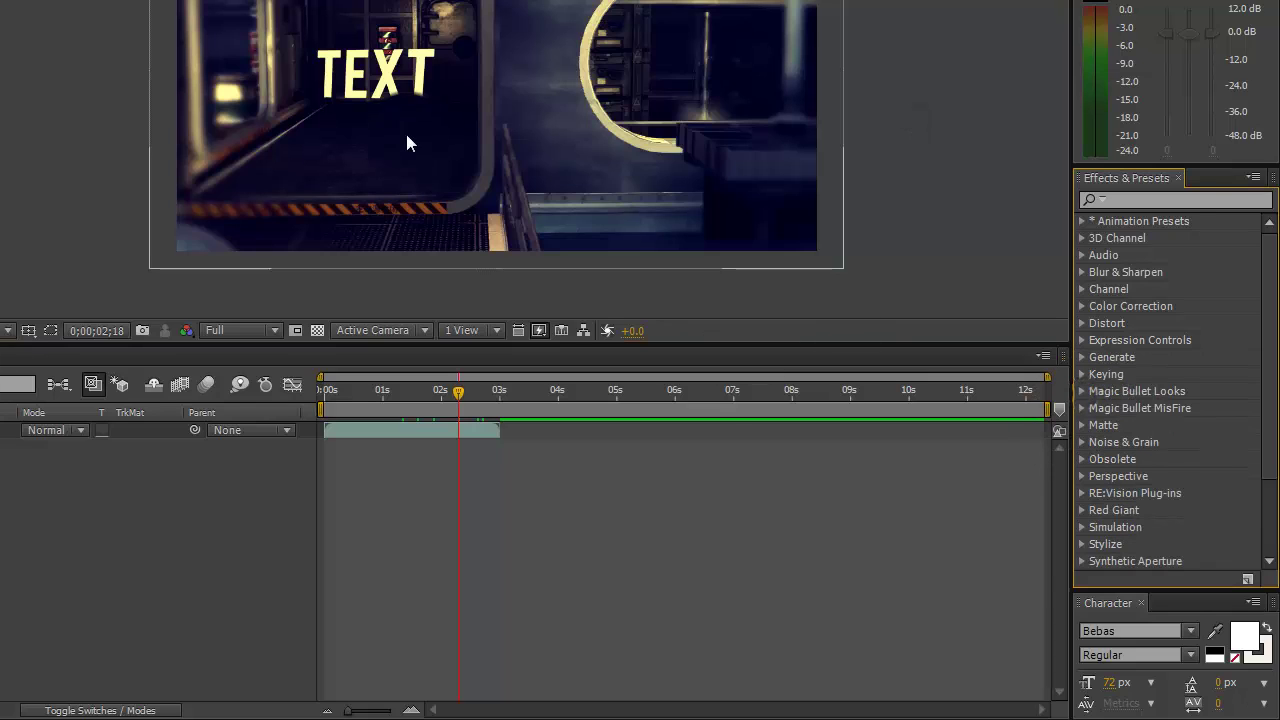
pyautogui.click(969, 174)
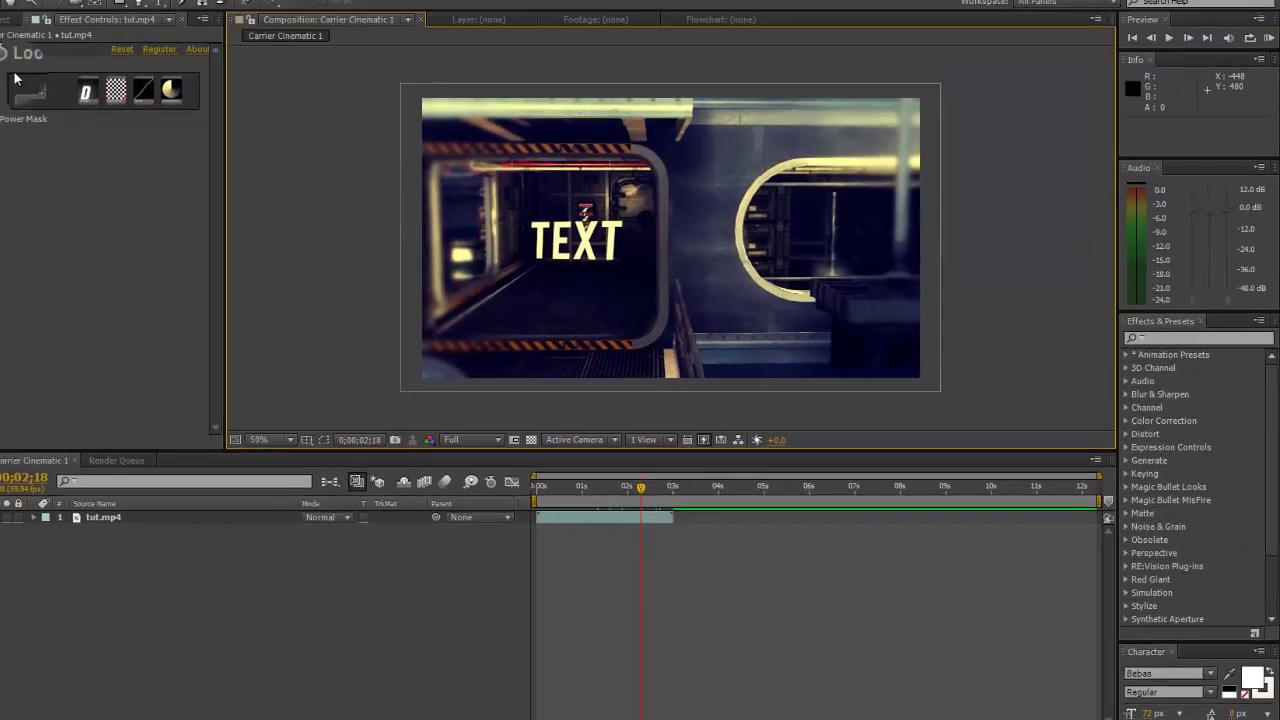
# In the Looks editor, try the Cod4 Chilling look, then settle on the Cinematic look.
pyautogui.click(15, 79)
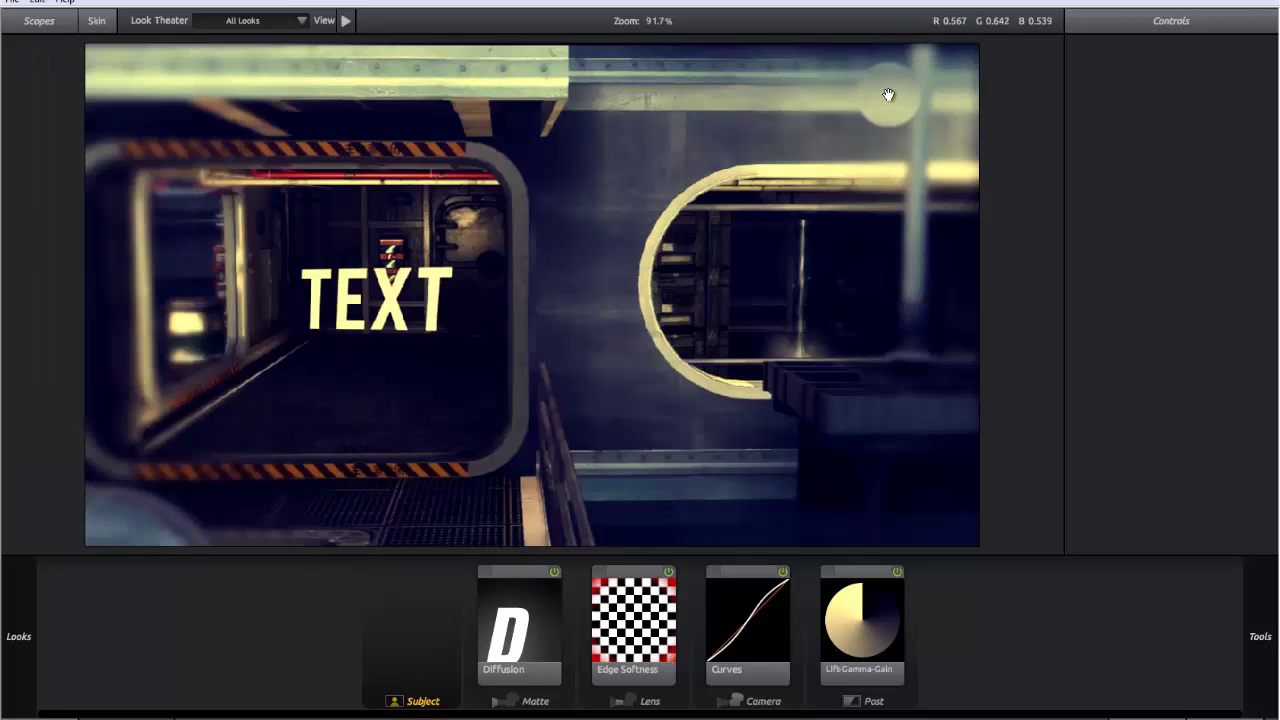
pyautogui.moveTo(6, 302)
pyautogui.scroll(-2, 79, 311)
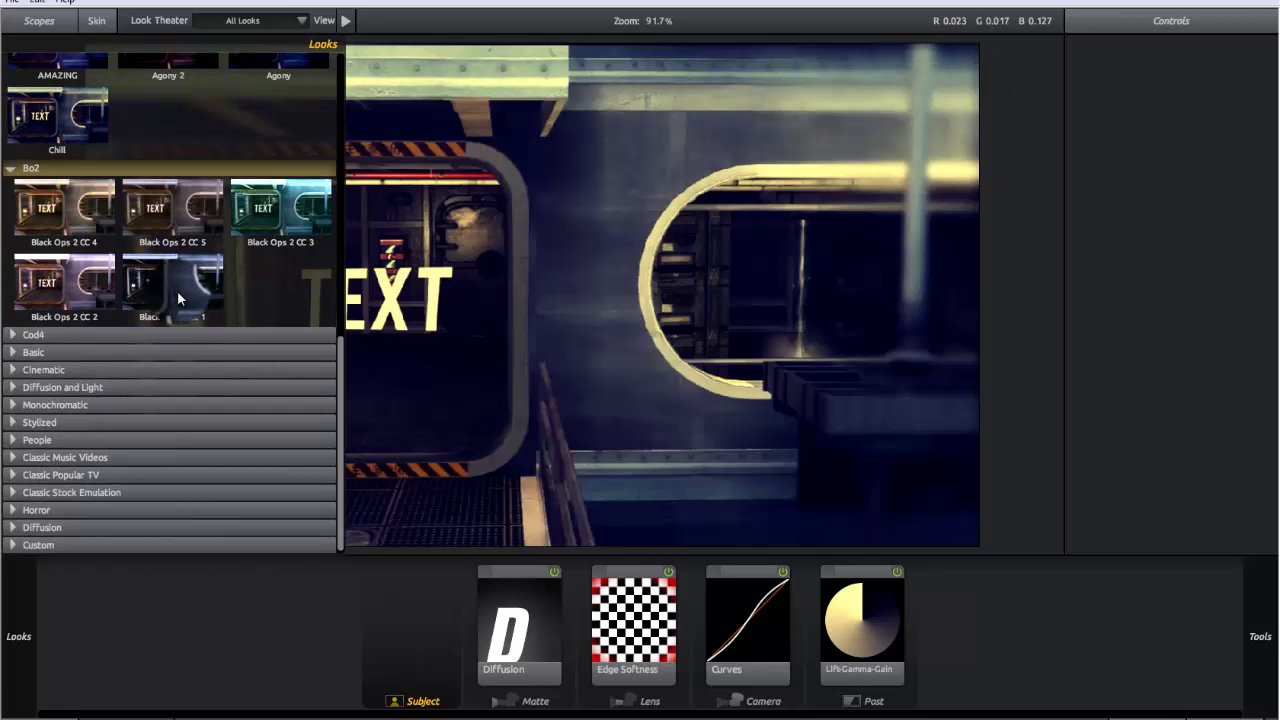
pyautogui.click(12, 334)
pyautogui.click(90, 447)
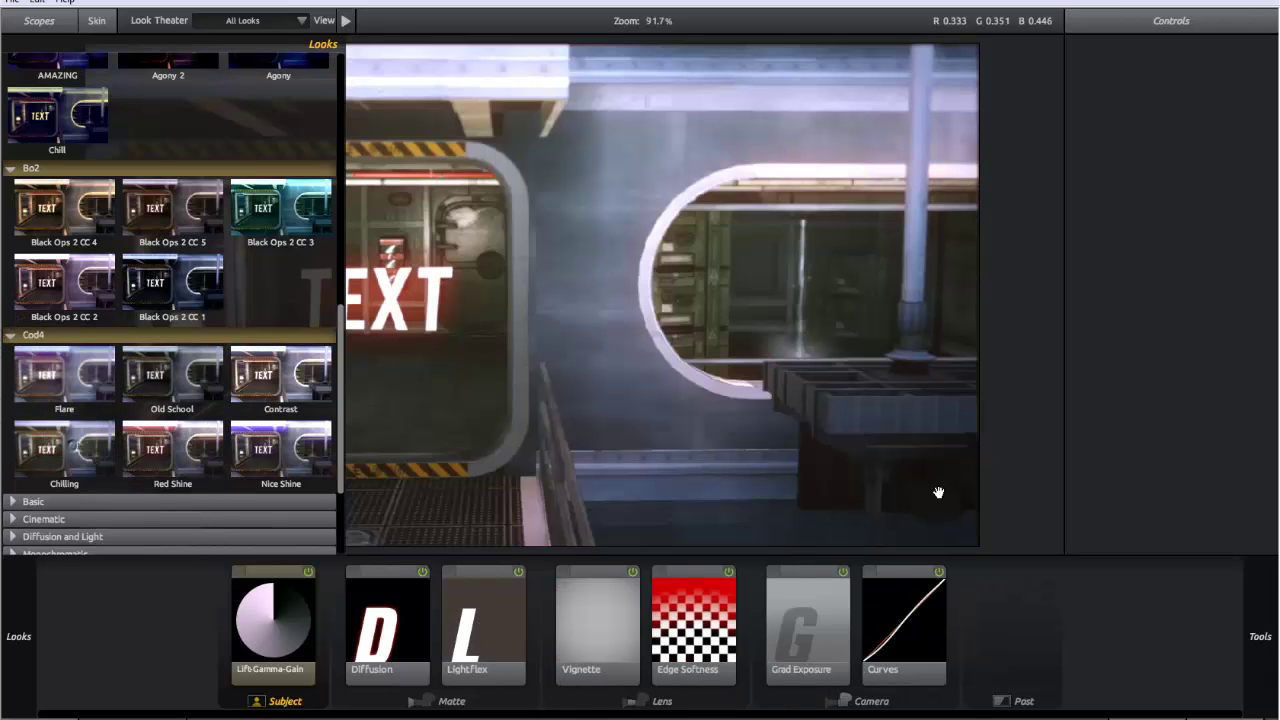
pyautogui.scroll(8, 207, 339)
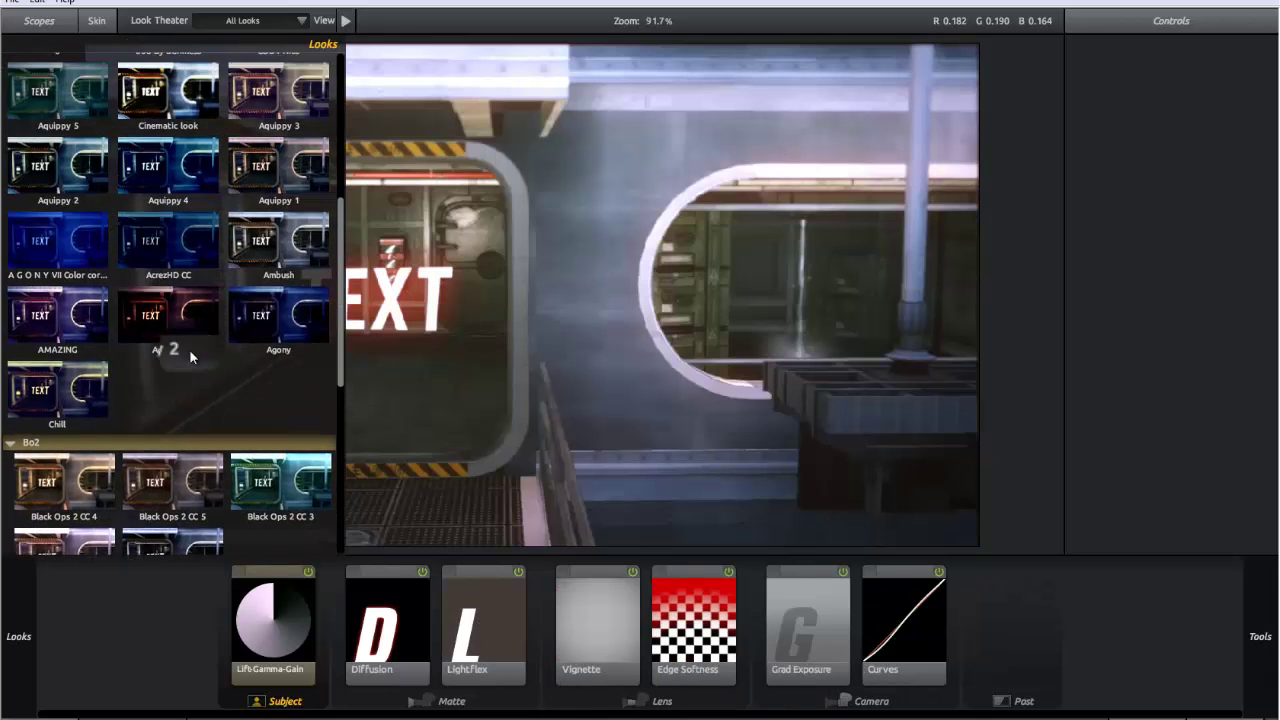
pyautogui.click(151, 275)
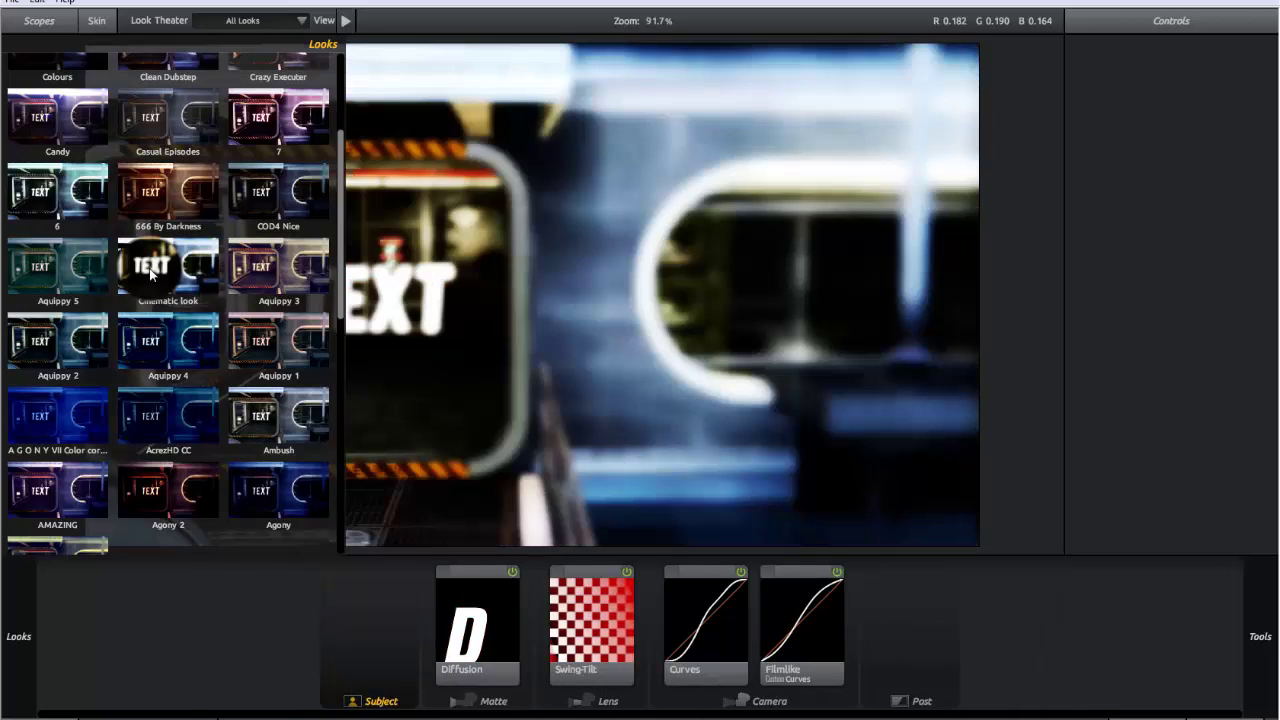
# Stand the Swing-Tilt sharp band upright over the left doorway and return to After Effects.
pyautogui.moveTo(8, 285)
pyautogui.scroll(2, 265, 241)
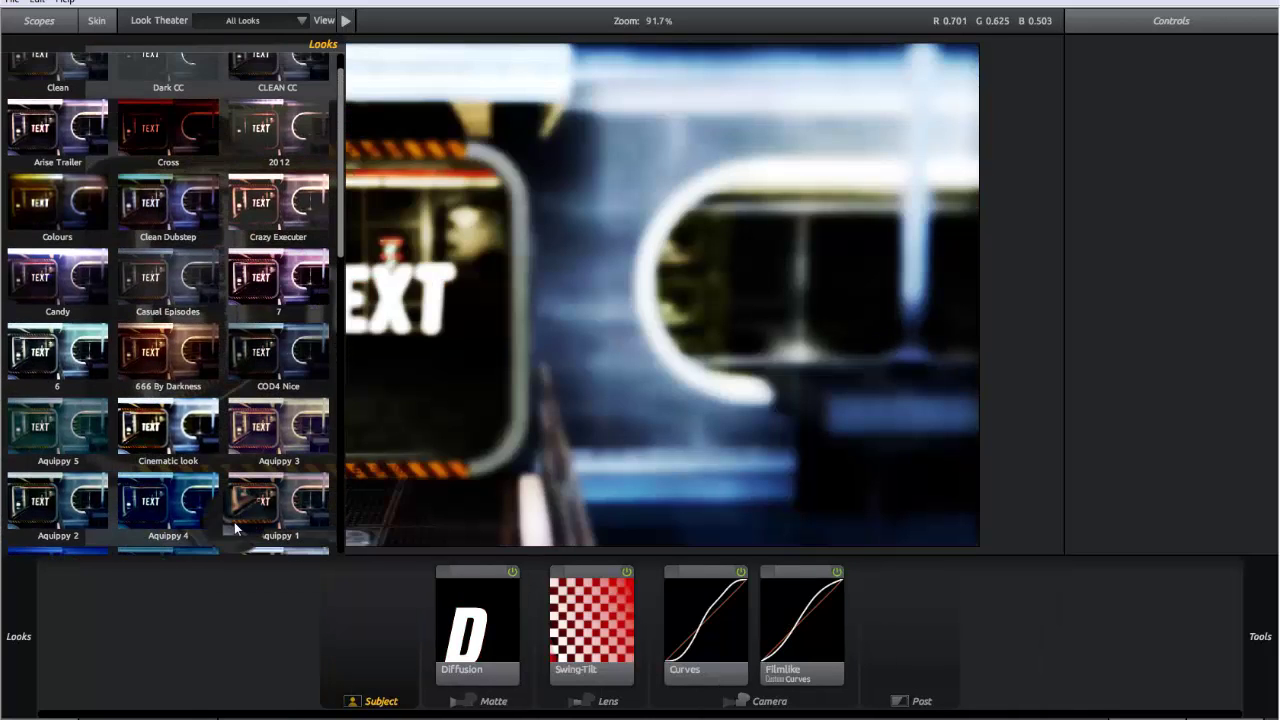
pyautogui.moveTo(592, 650); pyautogui.dragTo(565, 662)
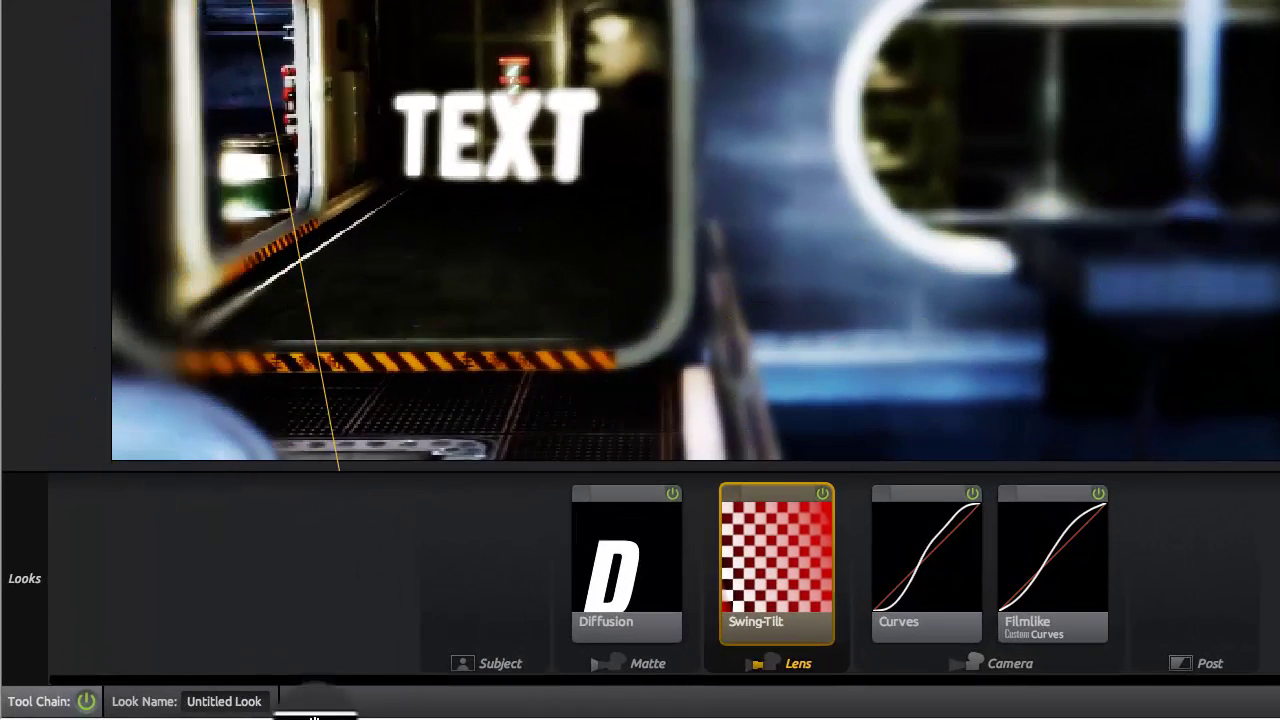
pyautogui.moveTo(288, 405); pyautogui.dragTo(645, 331)
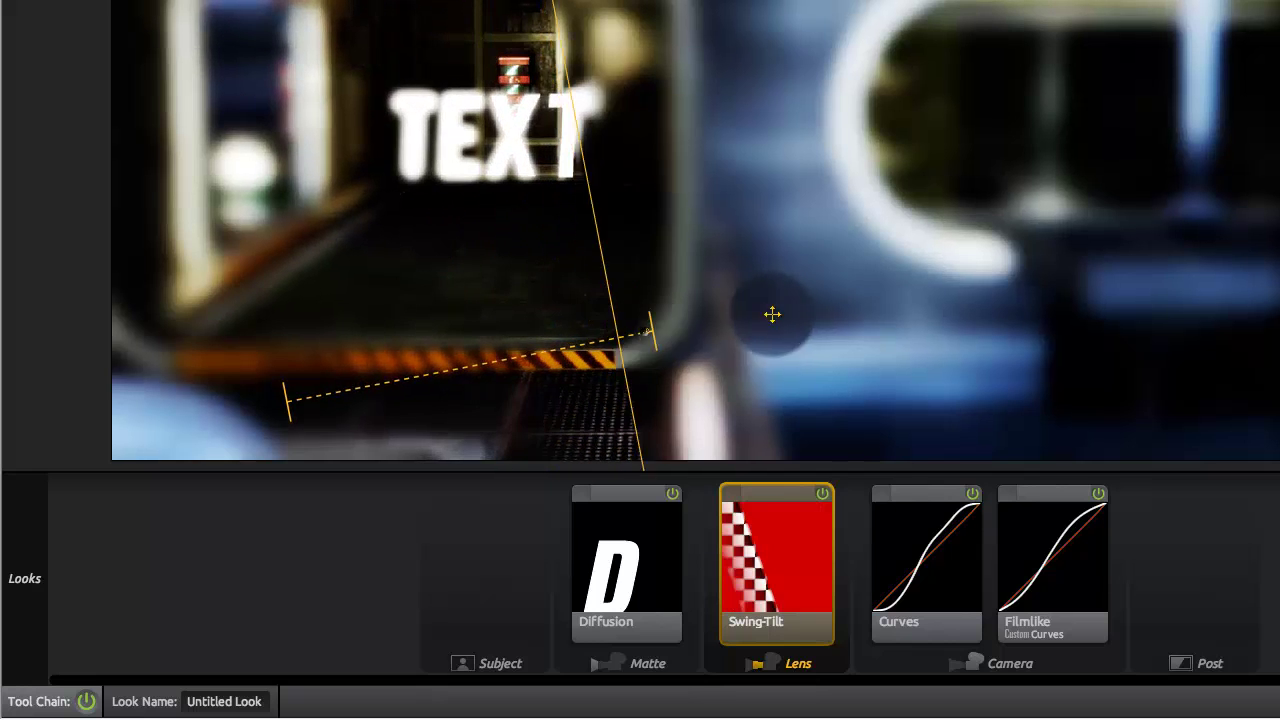
pyautogui.moveTo(772, 315); pyautogui.dragTo(292, 354)
pyautogui.click(905, 590)
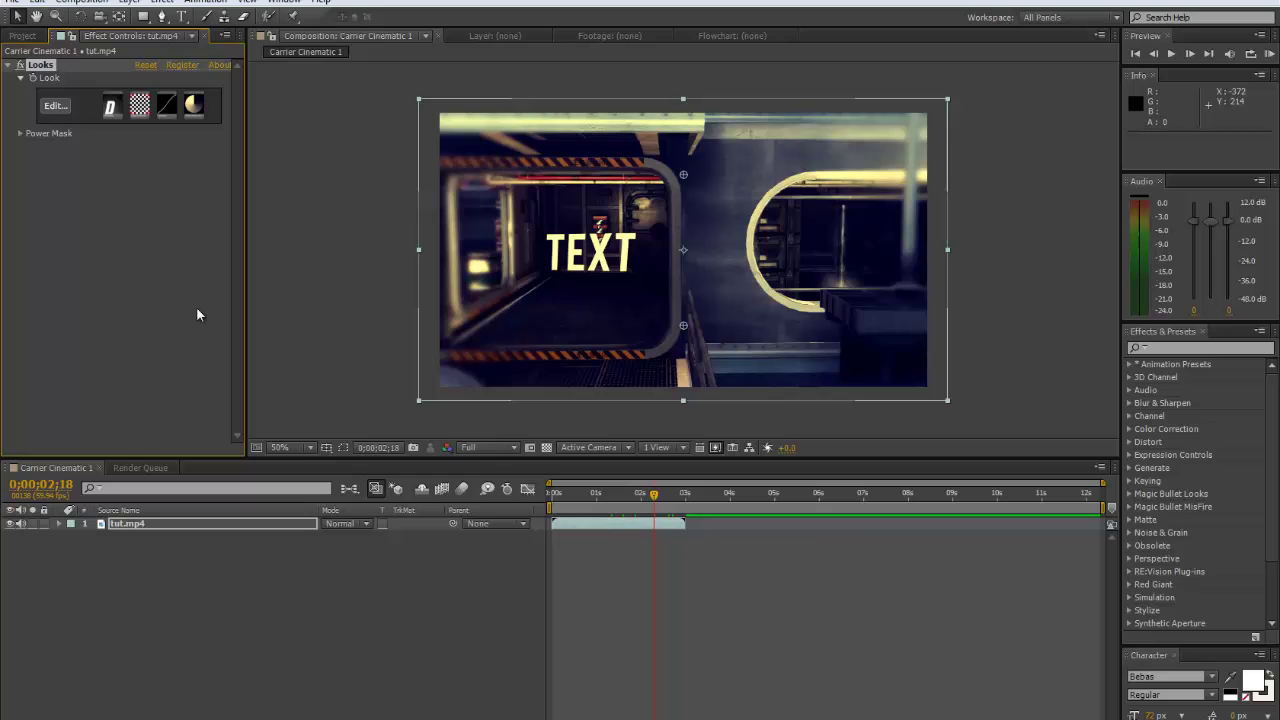
pyautogui.click(1071, 314)
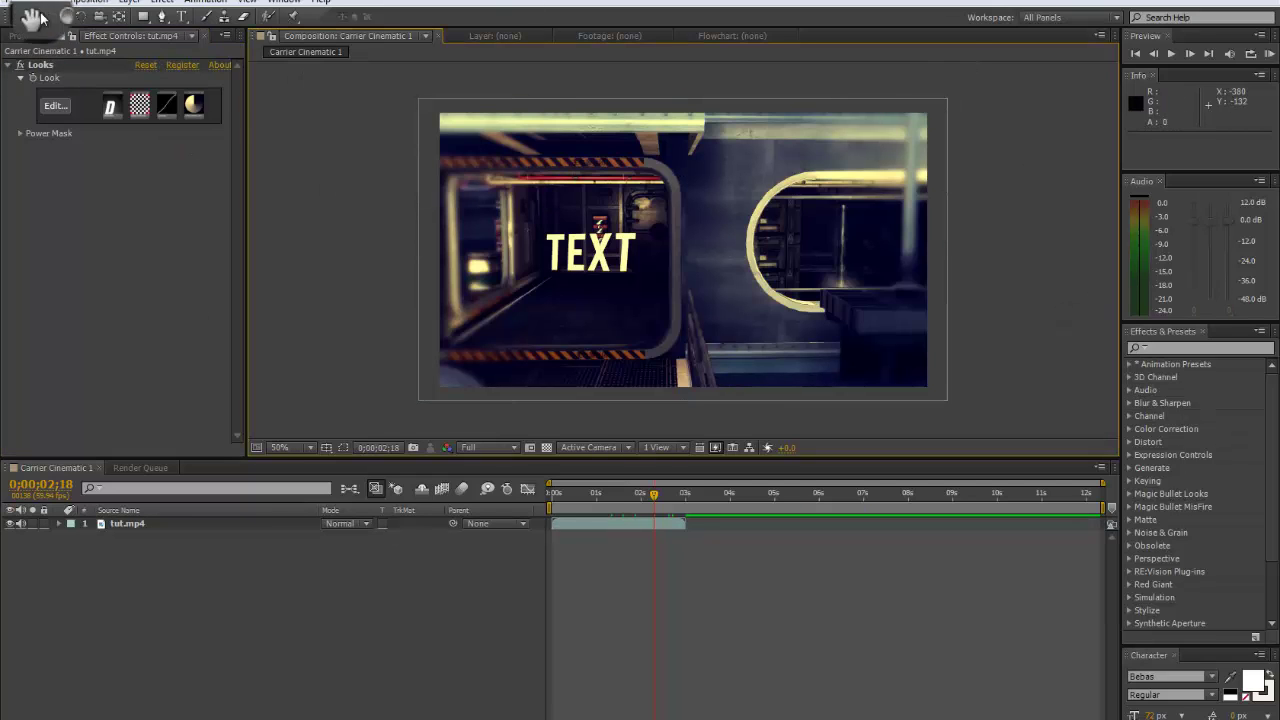
pyautogui.click(10, 2)
pyautogui.press('Escape')
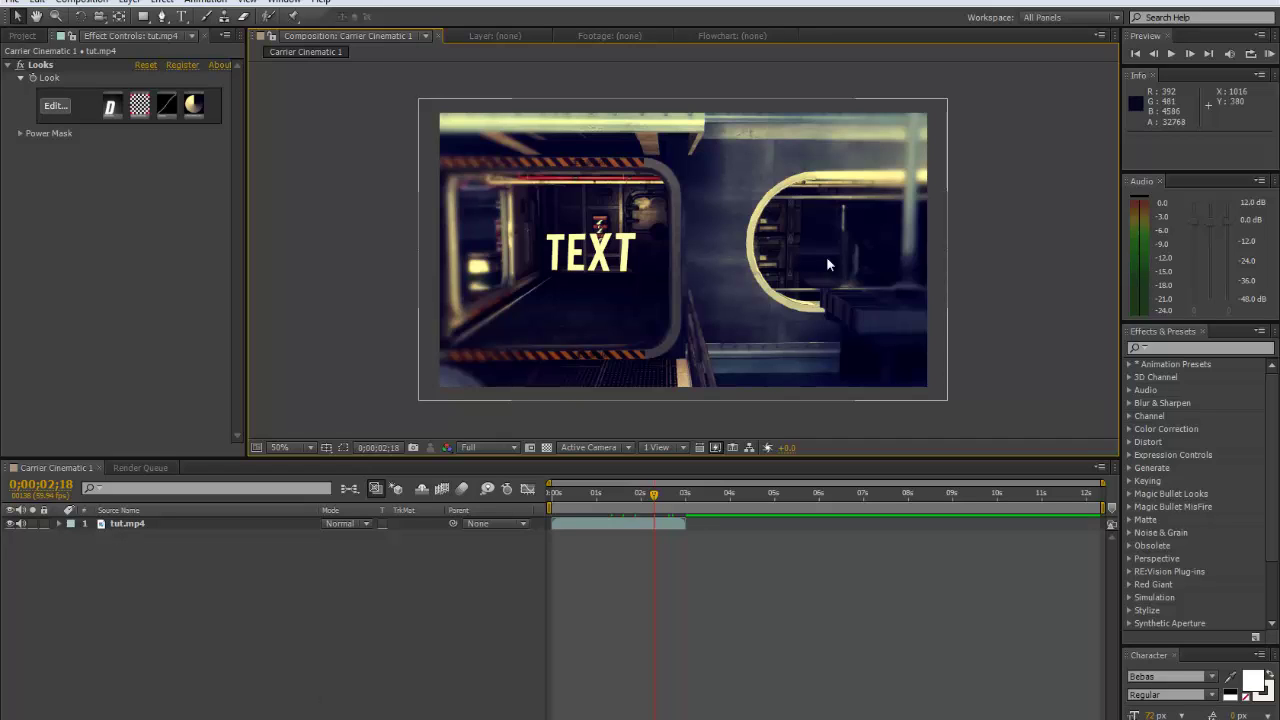
pyautogui.hotkey('alt', 'Tab')
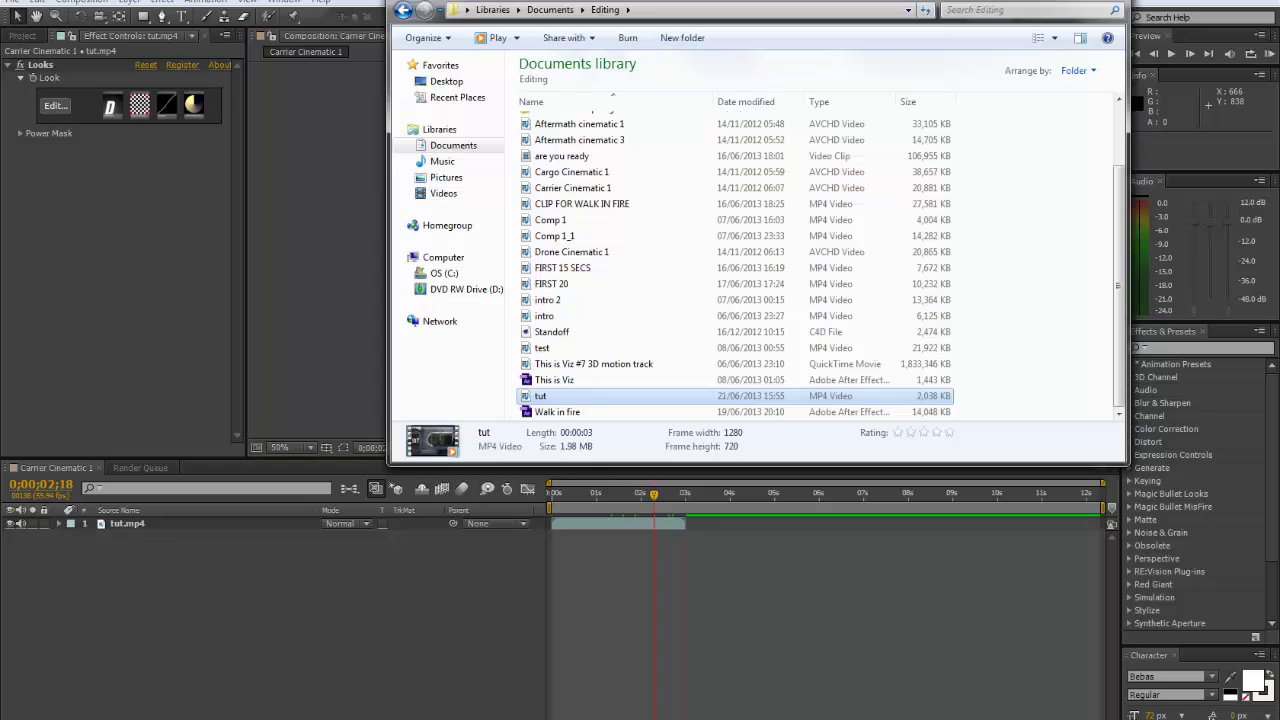
pyautogui.hotkey('alt', 'Tab')
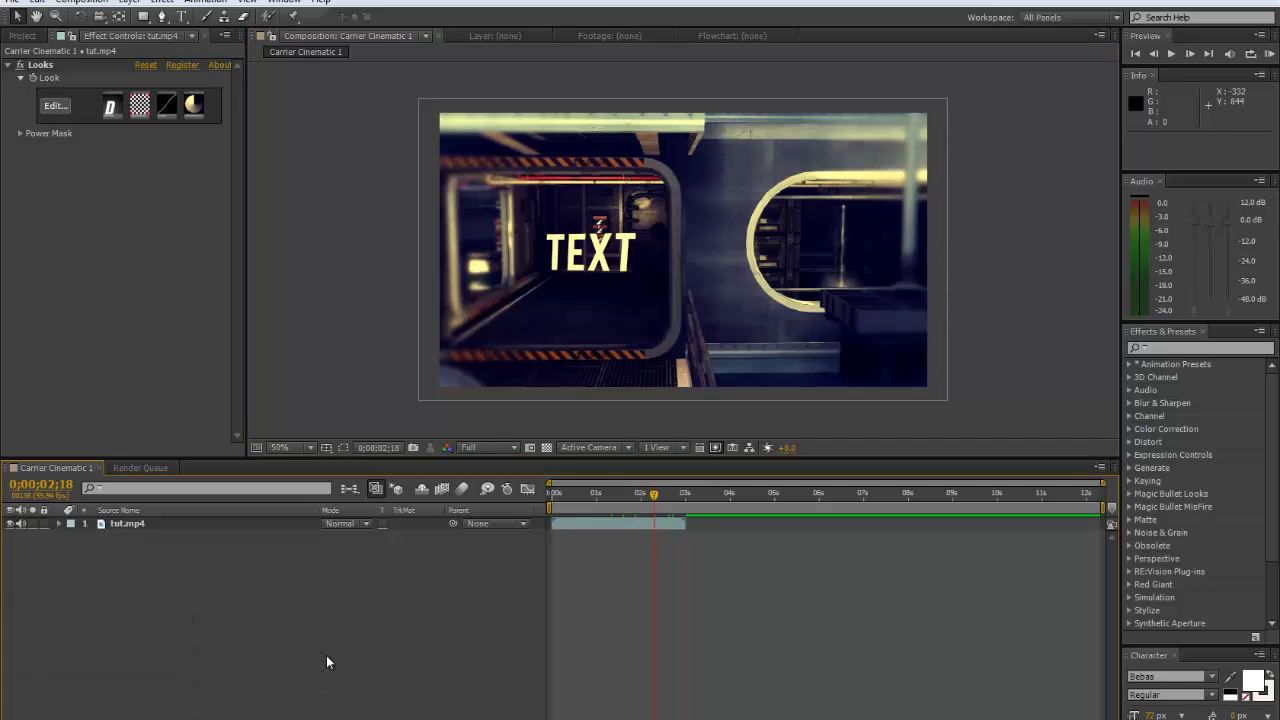
# On the tutorial page, load more comments and reveal the comment a reply answers.
pyautogui.hotkey('alt', 'Tab')
pyautogui.scroll(-4, 363, 459)
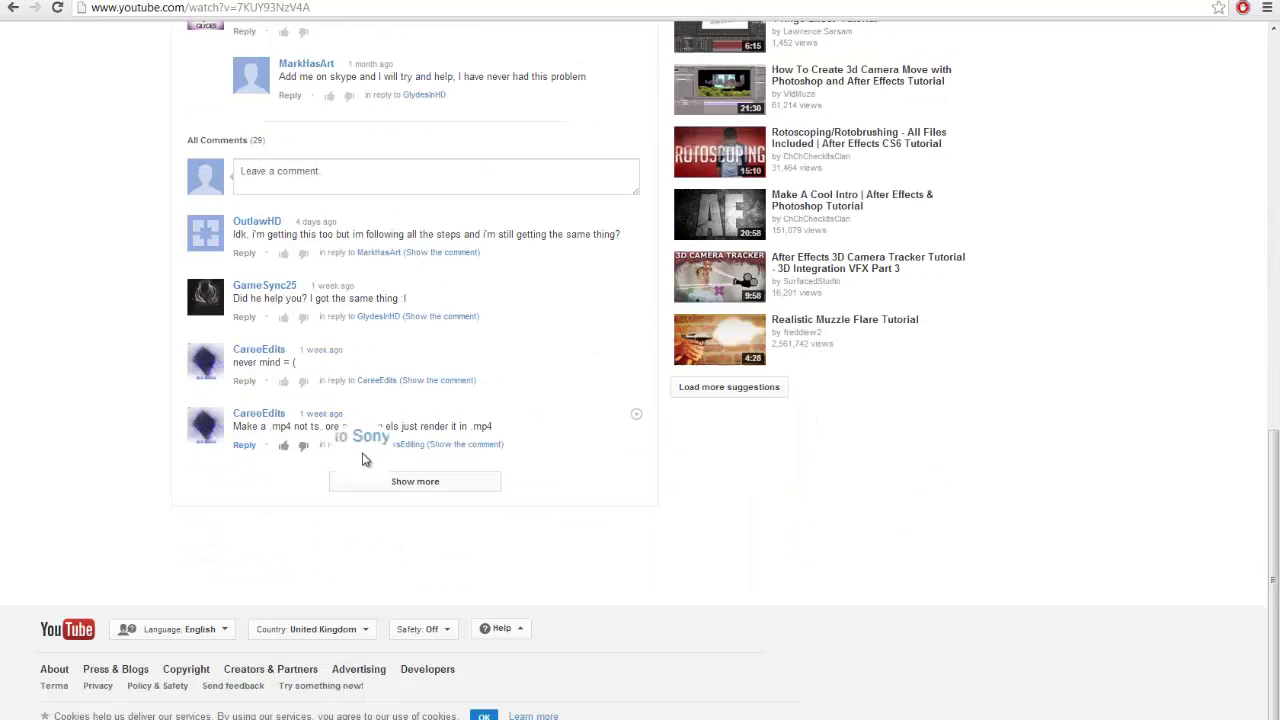
pyautogui.click(416, 481)
pyautogui.click(430, 317)
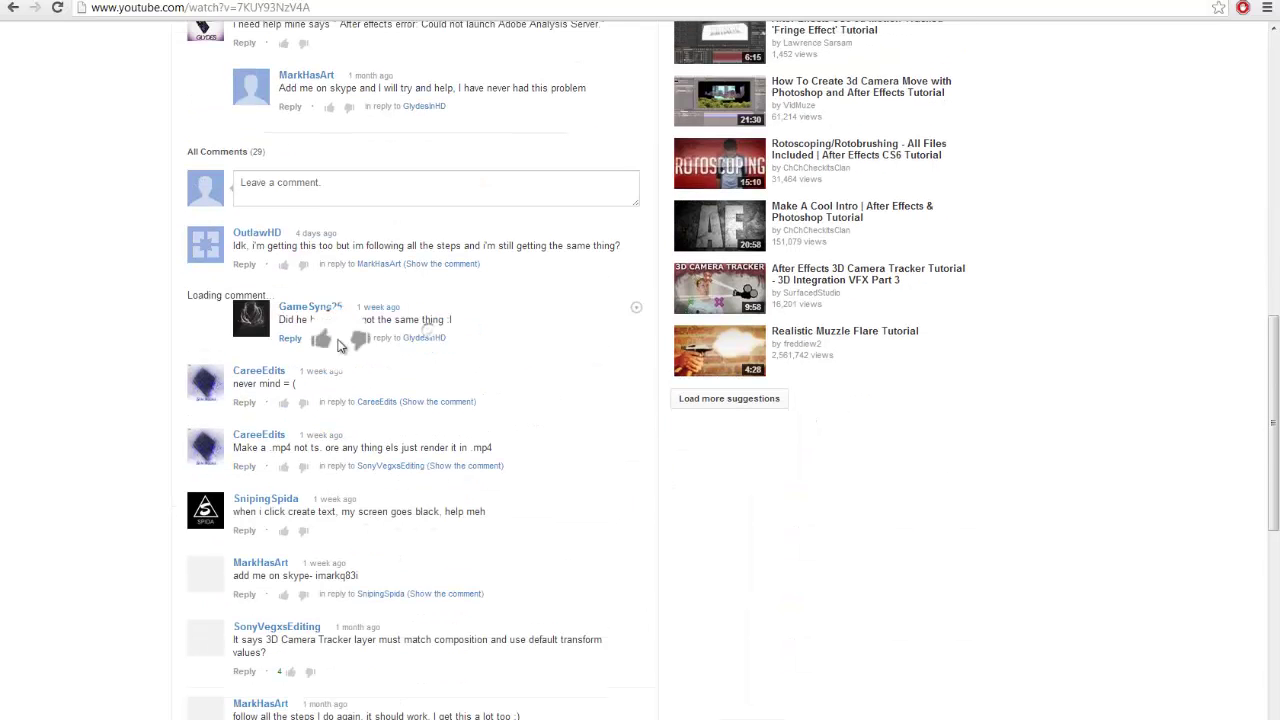
pyautogui.moveTo(478, 310); pyautogui.dragTo(585, 318)
pyautogui.scroll(3, 500, 365)
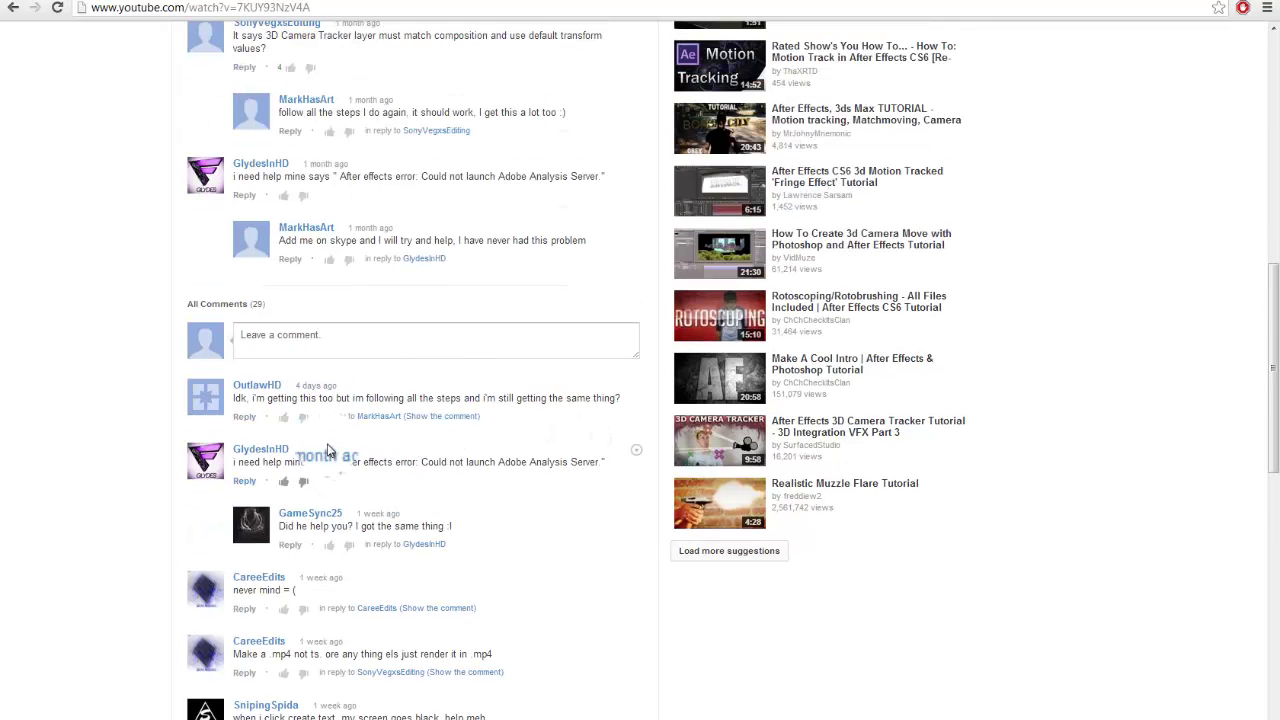
pyautogui.moveTo(340, 462); pyautogui.dragTo(422, 462)
pyautogui.click(555, 528)
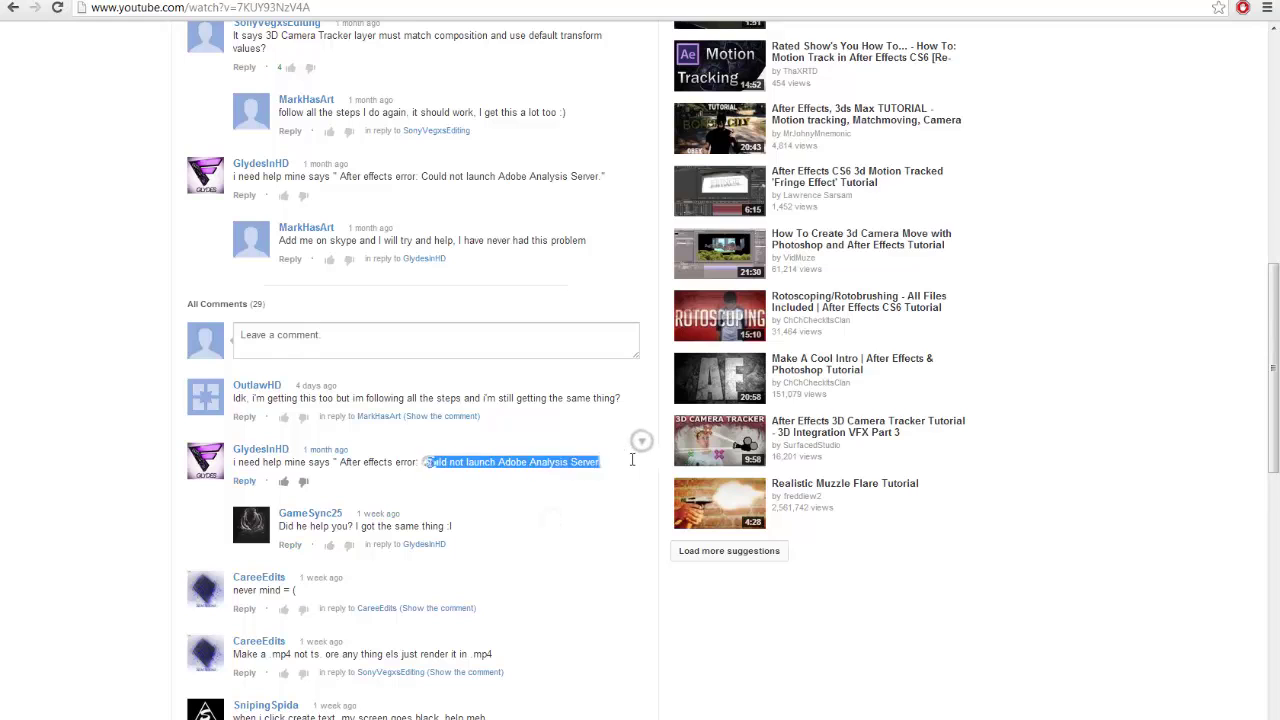
pyautogui.click(529, 509)
# Reveal the 'Bebas :D' comment that another reply answers.
pyautogui.scroll(-4, 529, 509)
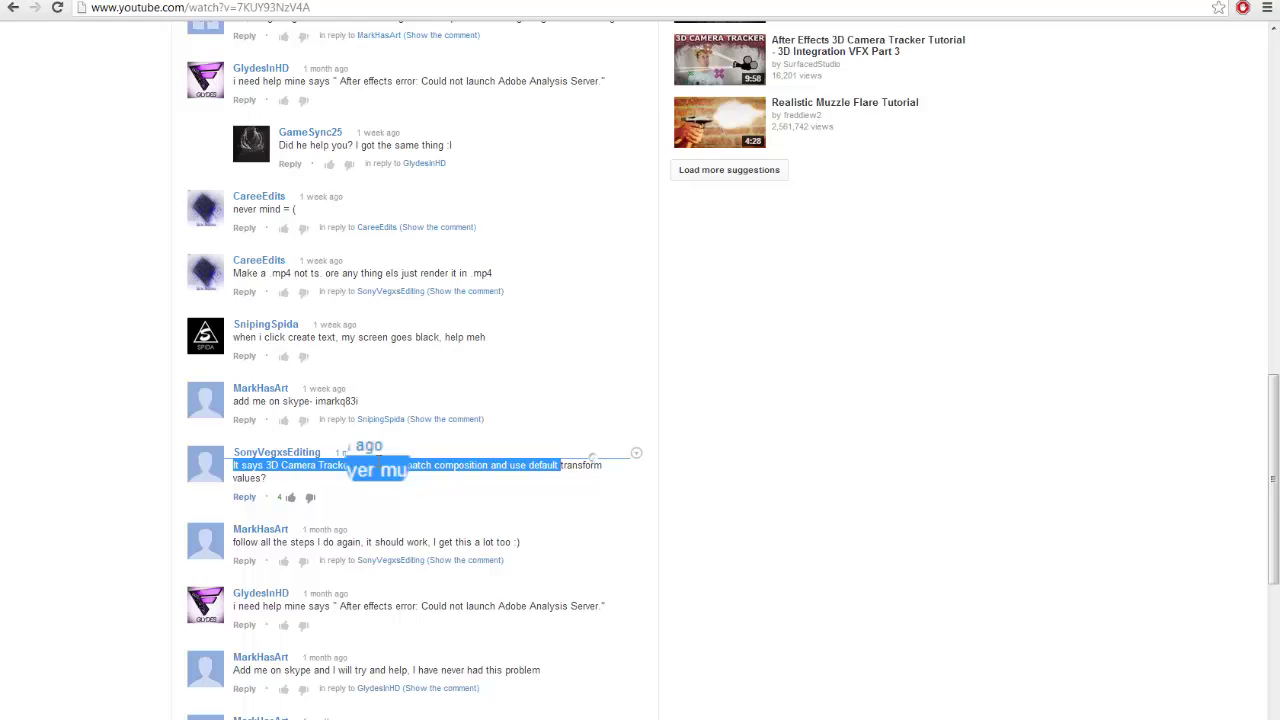
pyautogui.scroll(-3, 870, 540)
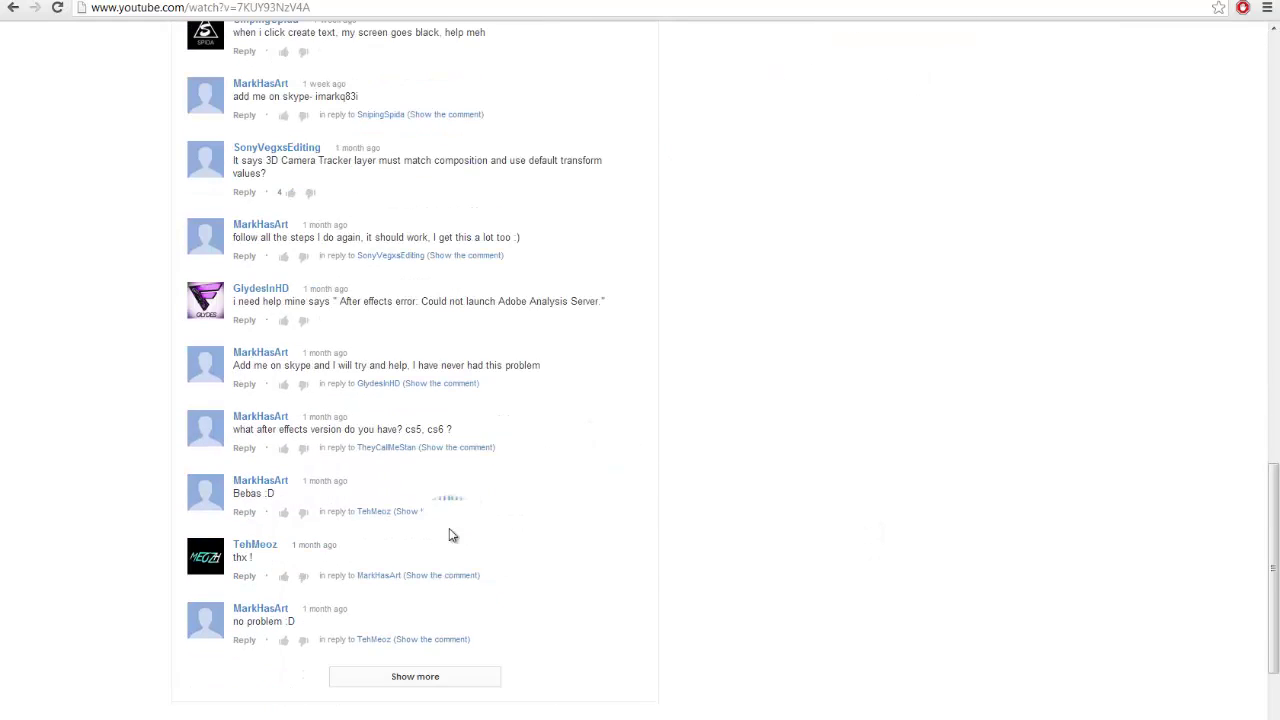
pyautogui.click(455, 575)
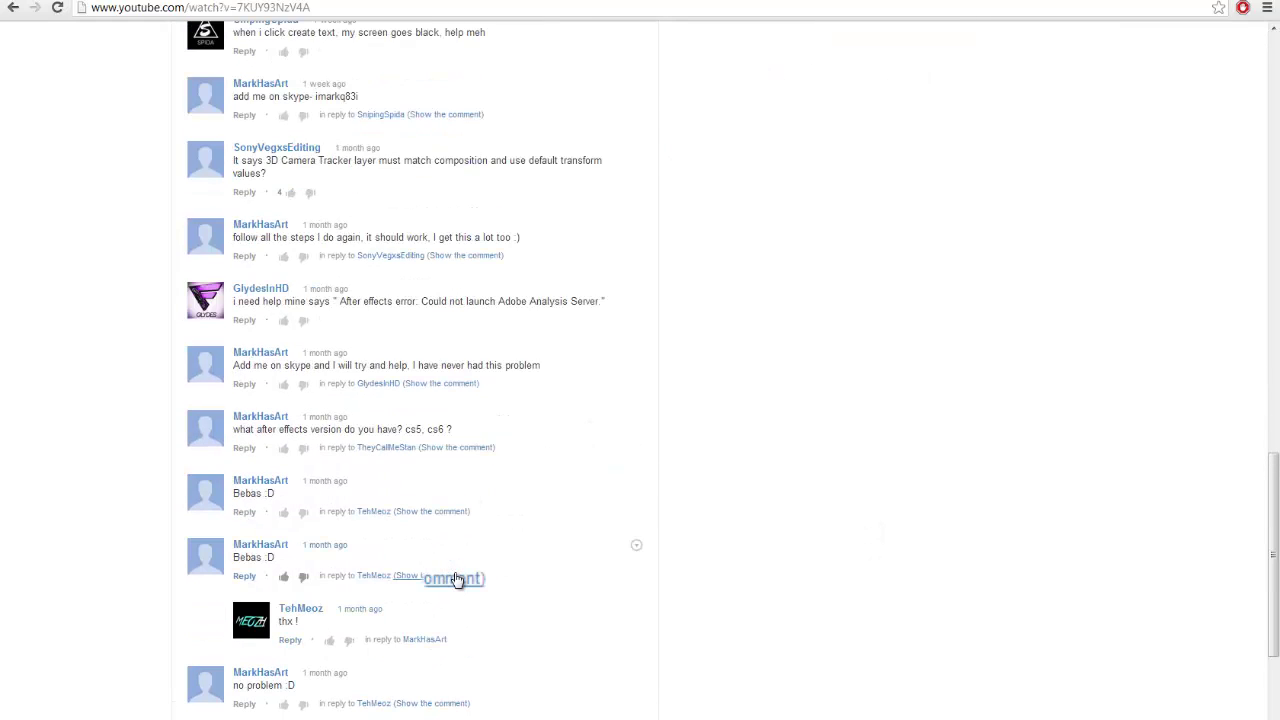
pyautogui.scroll(15, 1014, 380)
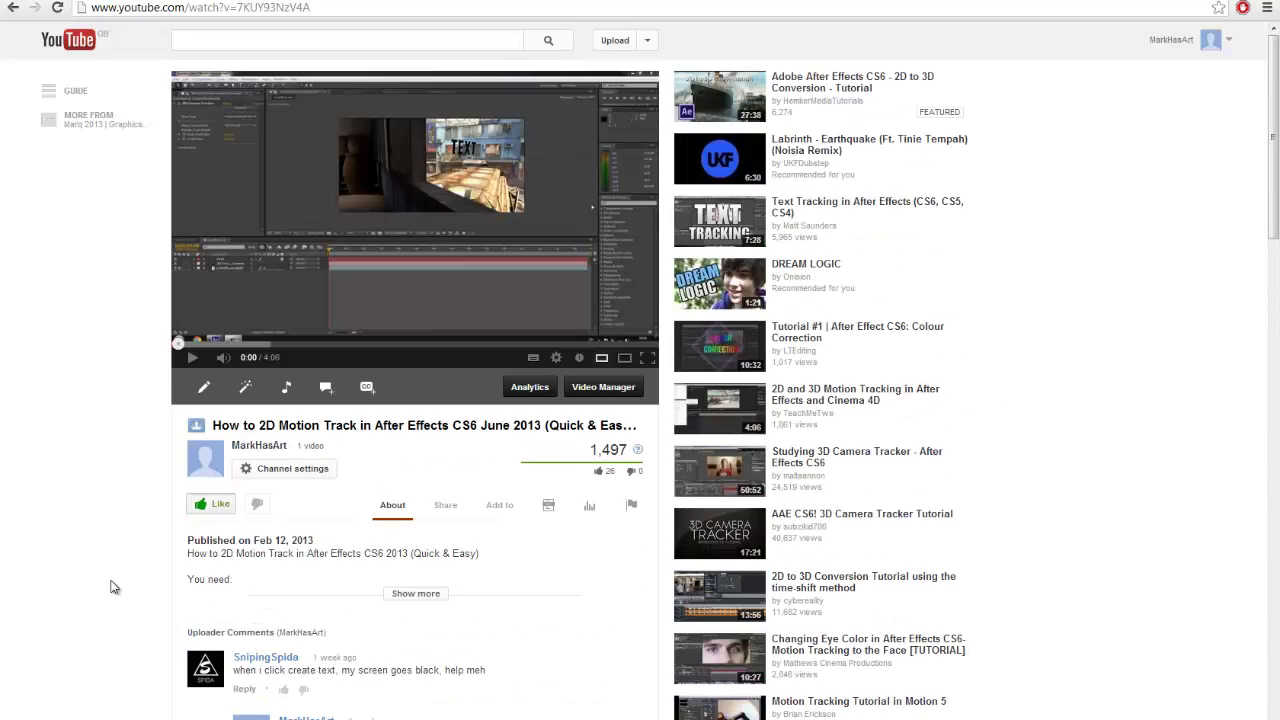
pyautogui.moveTo(590, 455); pyautogui.dragTo(622, 443)
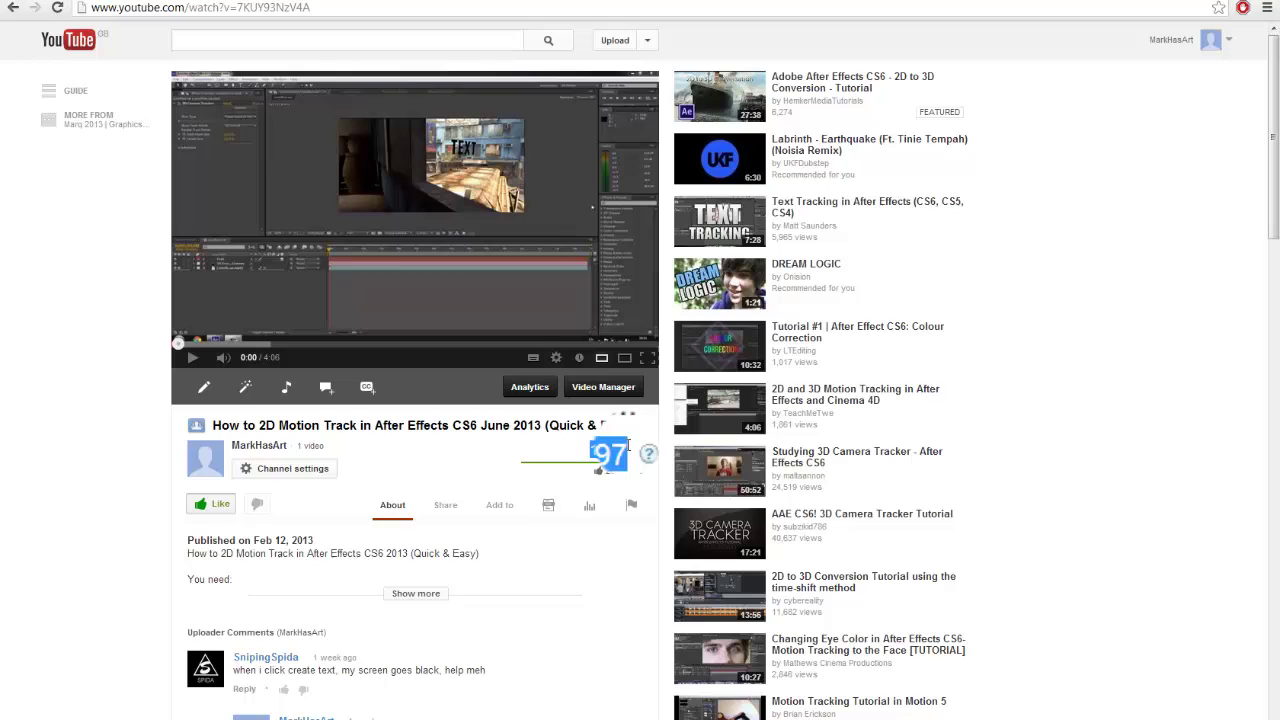
pyautogui.click(1197, 356)
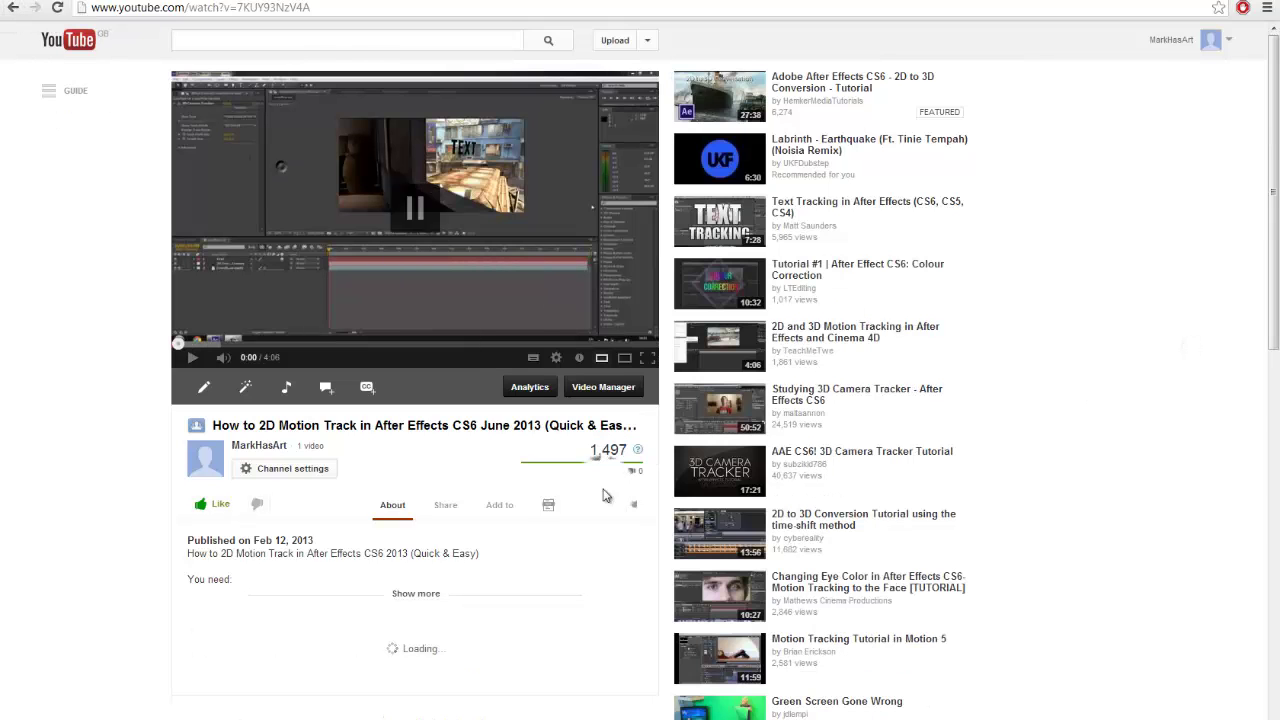
pyautogui.moveTo(585, 473); pyautogui.dragTo(1276, 408)
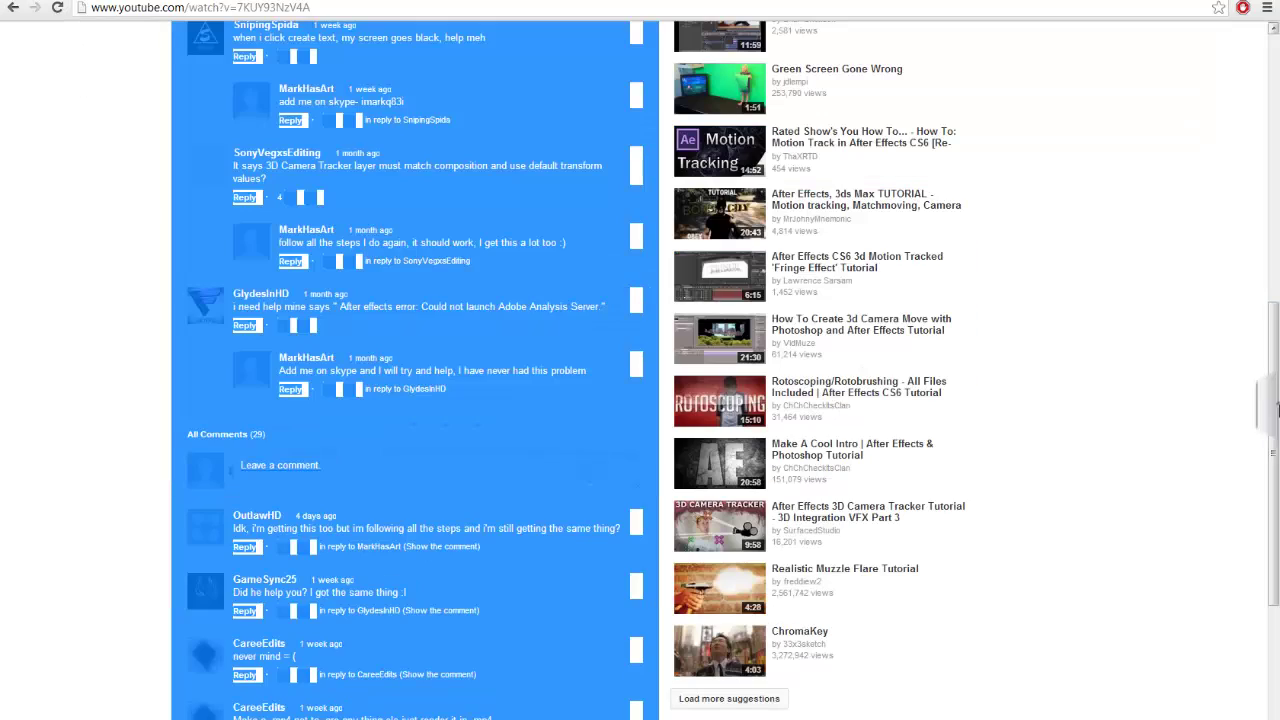
pyautogui.click(1190, 402)
# Load three more batches of comments.
pyautogui.scroll(-3, 1034, 457)
pyautogui.click(409, 500)
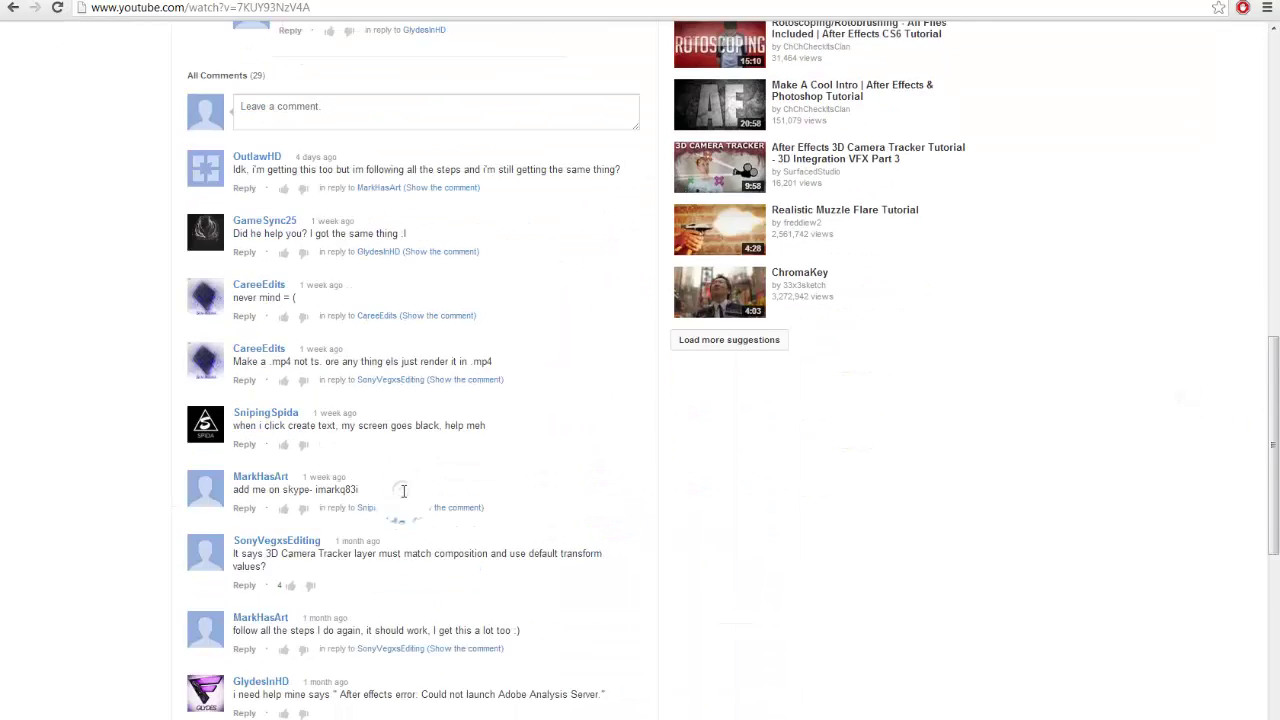
pyautogui.scroll(-5, 403, 490)
pyautogui.click(402, 490)
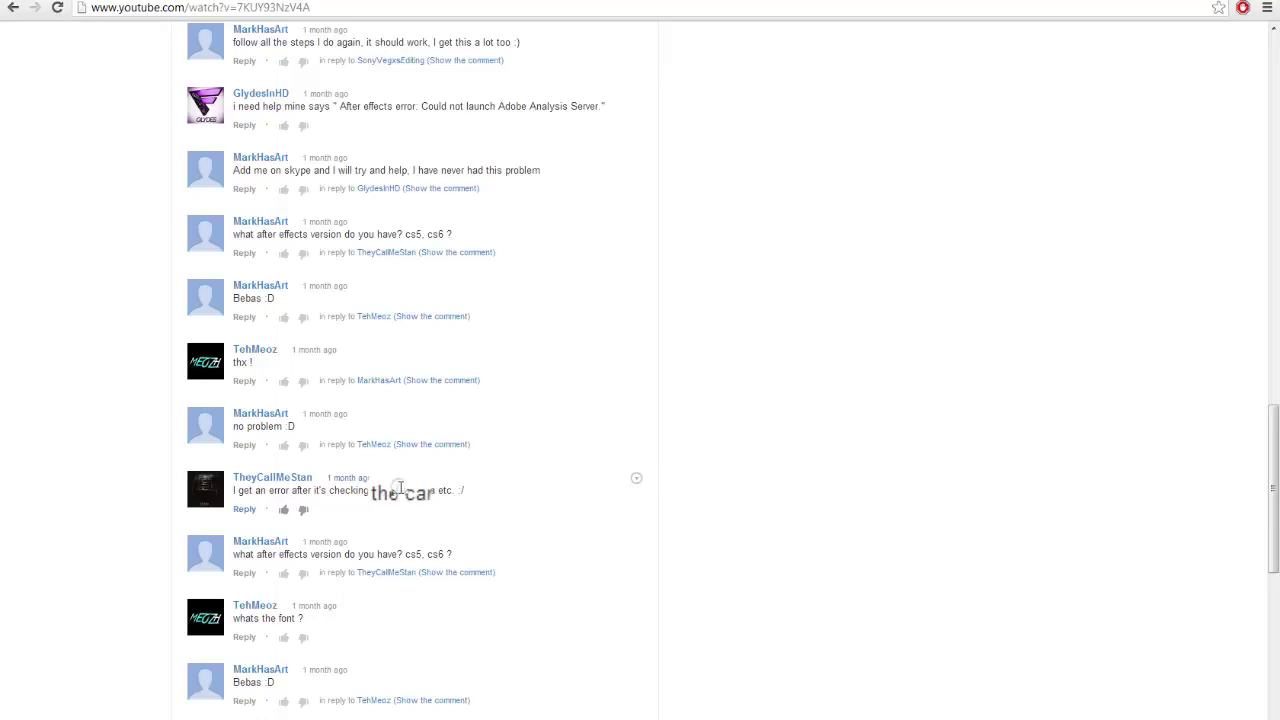
pyautogui.scroll(-5, 400, 490)
pyautogui.click(400, 490)
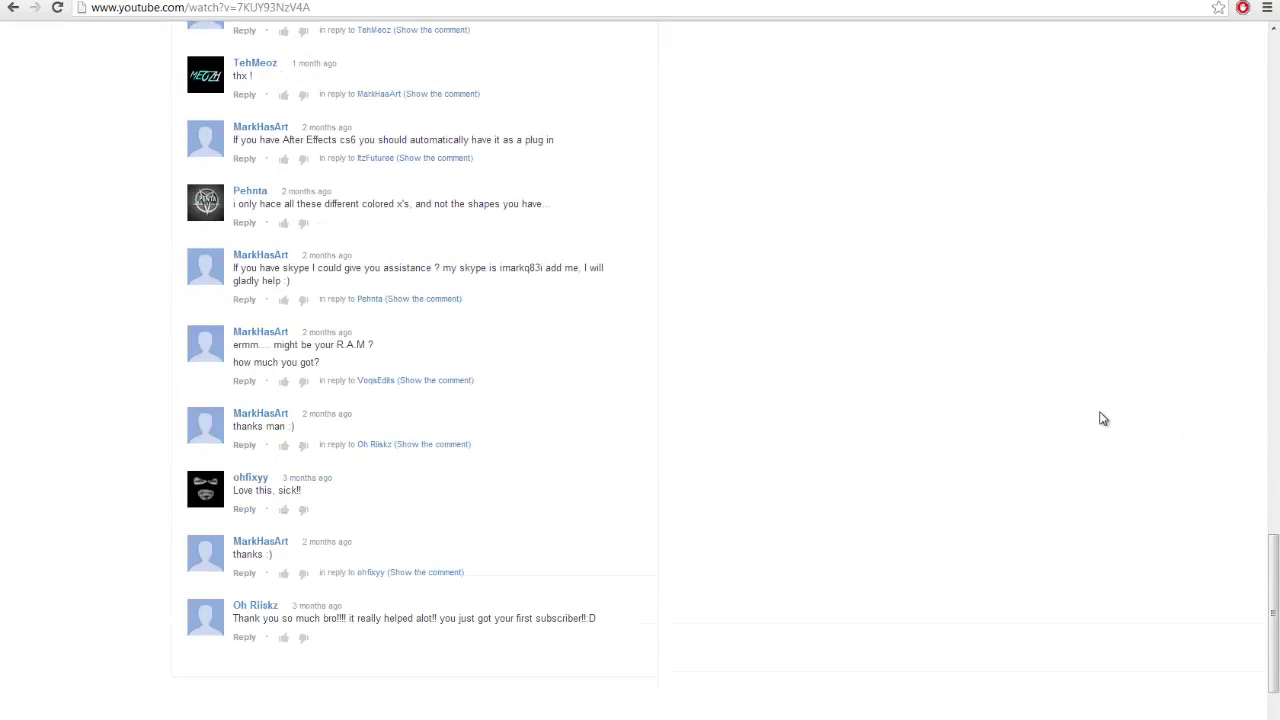
# Jump to the top of the video page, then to the end of the comments, and scroll back up.
pyautogui.press('Home')
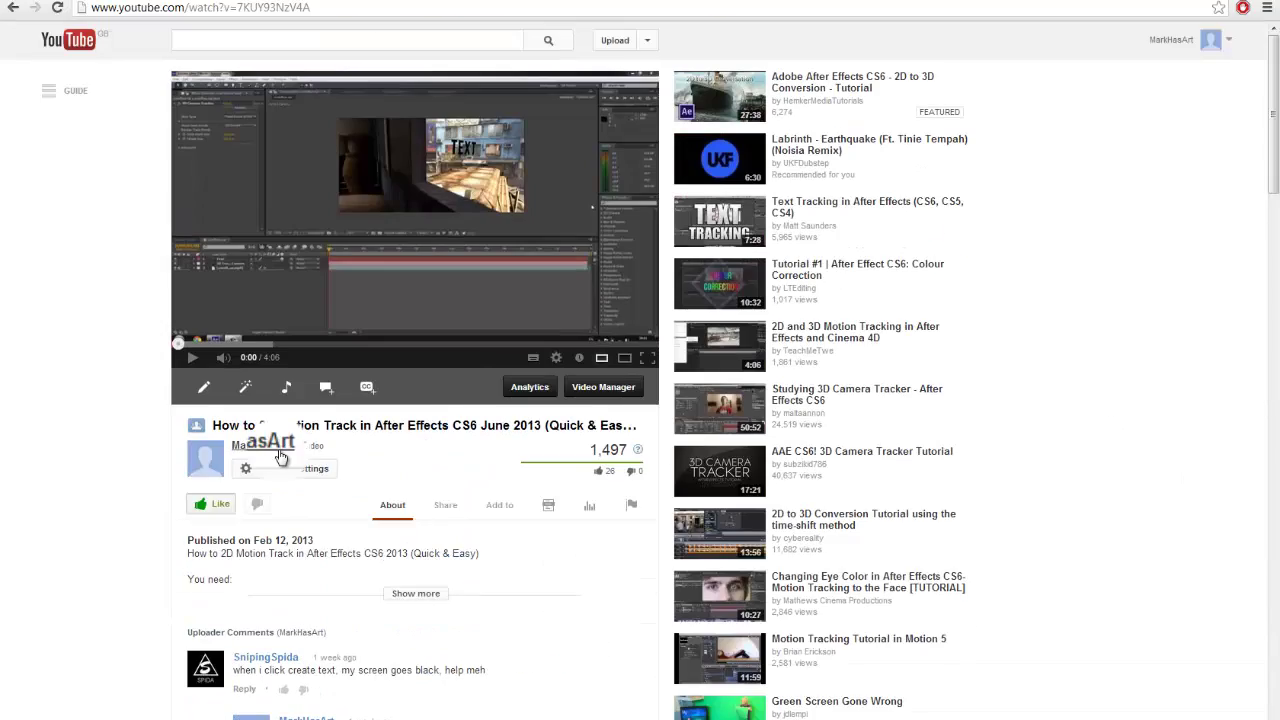
pyautogui.press('End')
pyautogui.scroll(10, 280, 457)
pyautogui.scroll(10, 280, 457)
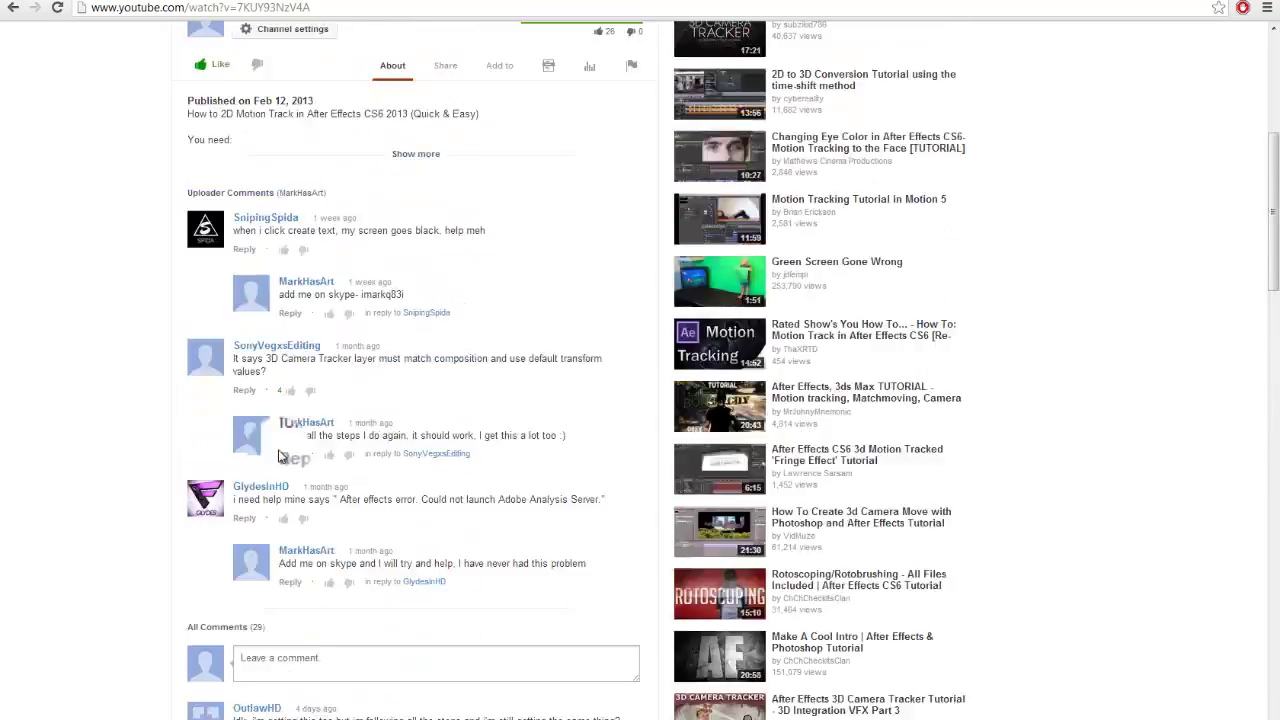